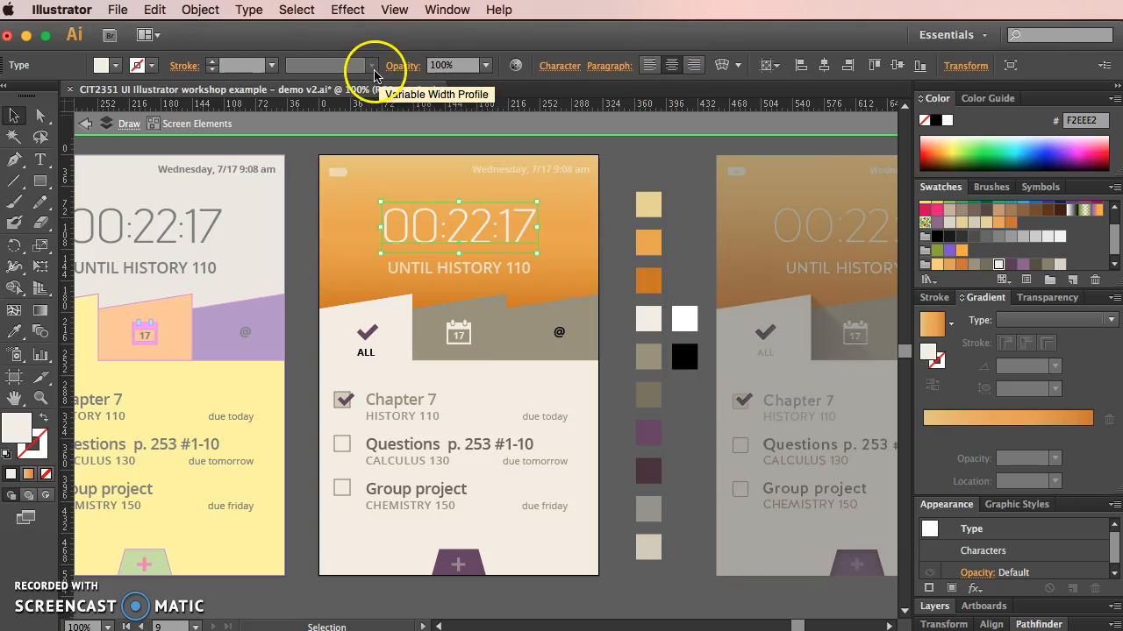
Set the font weight of the 00:22:17 timer text to ExtraLight and leave the group's isolation mode
{"action": "double_click", "coordinate": [434, 237]}
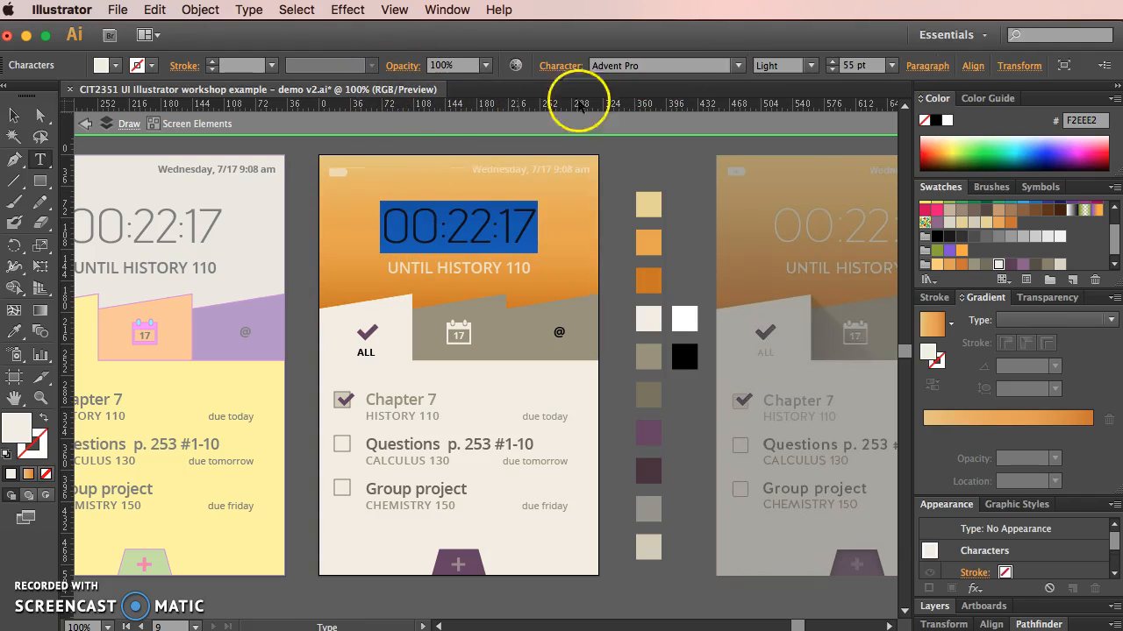
{"action": "left_click", "coordinate": [811, 65]}
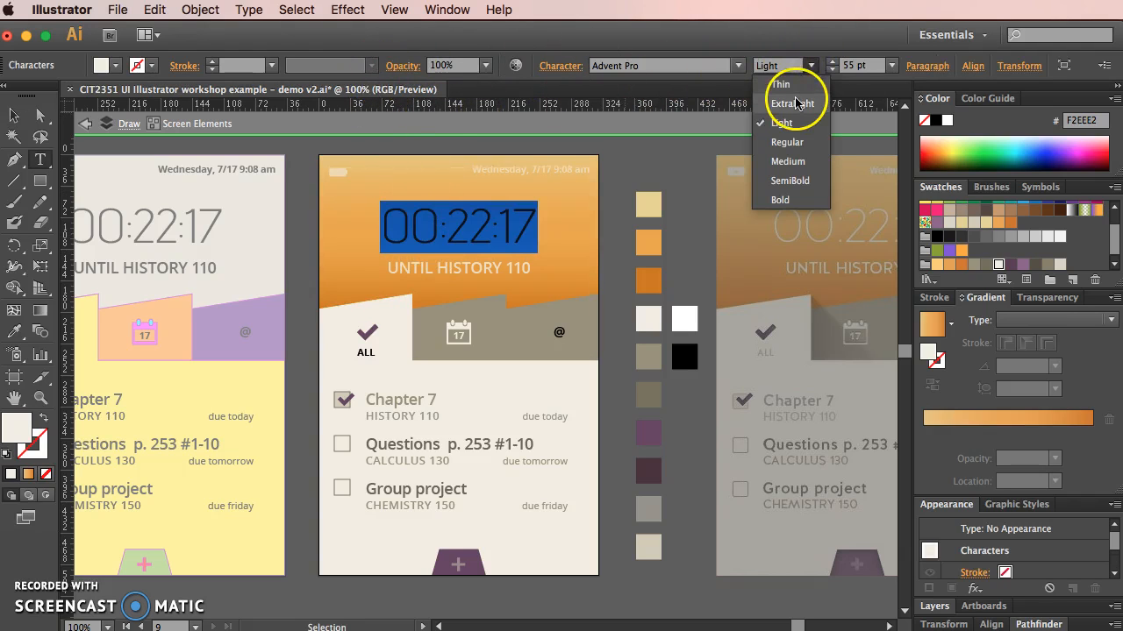
{"action": "left_click", "coordinate": [792, 103]}
{"action": "left_click", "coordinate": [14, 115]}
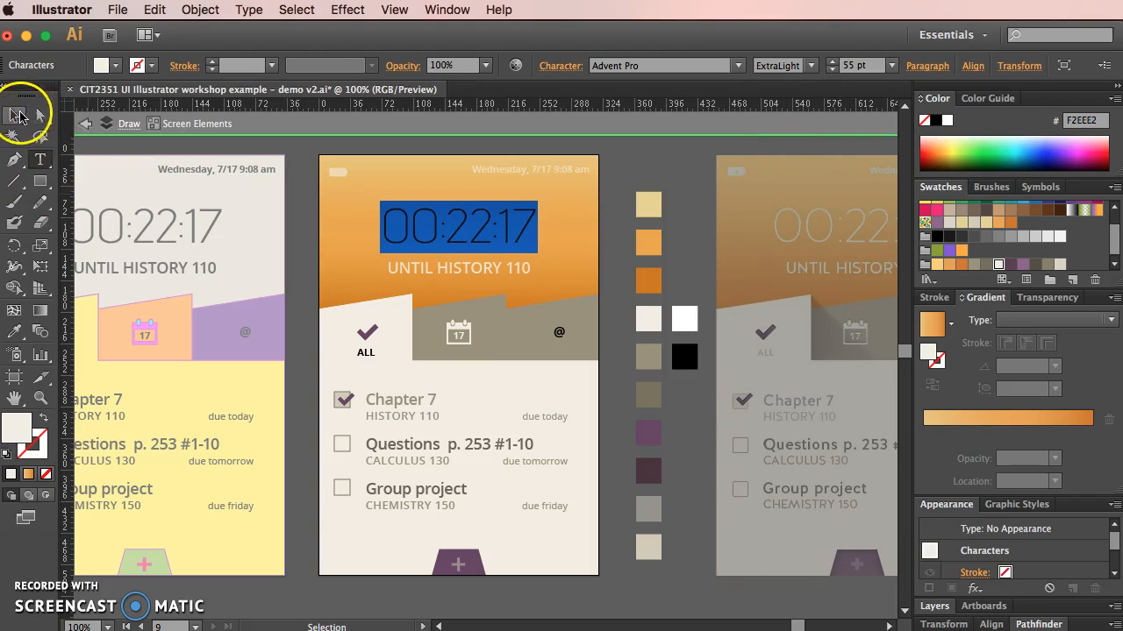
{"action": "double_click", "coordinate": [688, 180]}
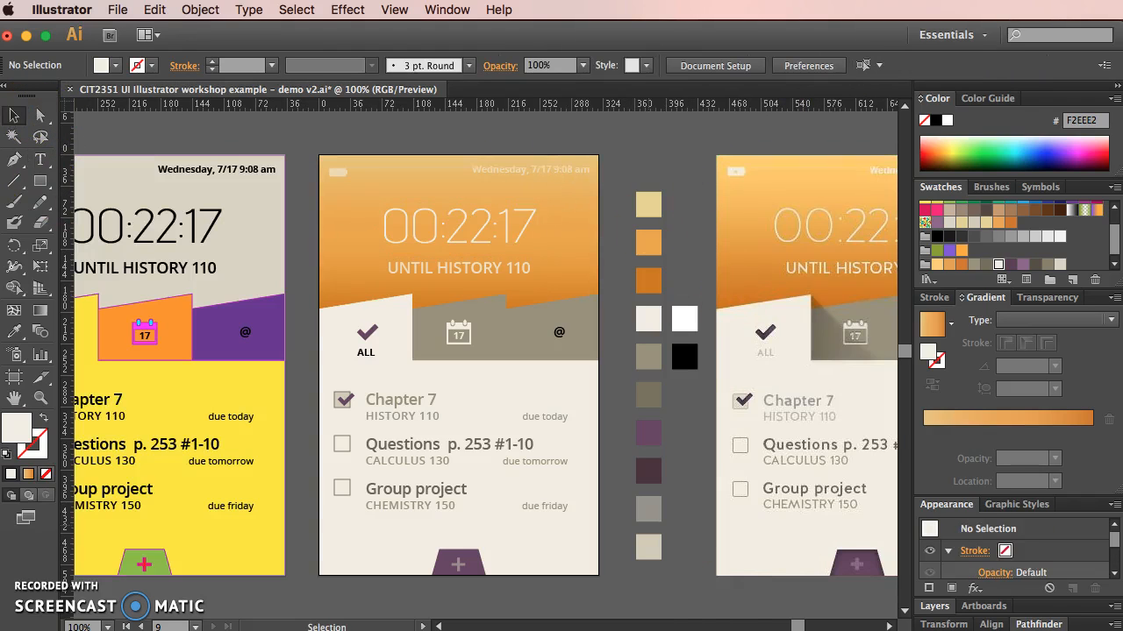
Move the finished reference screen horizontally, about one artboard width farther away from the coloured screen
{"action": "left_click_drag", "start_coordinate": [793, 624], "coordinate": [799, 624]}
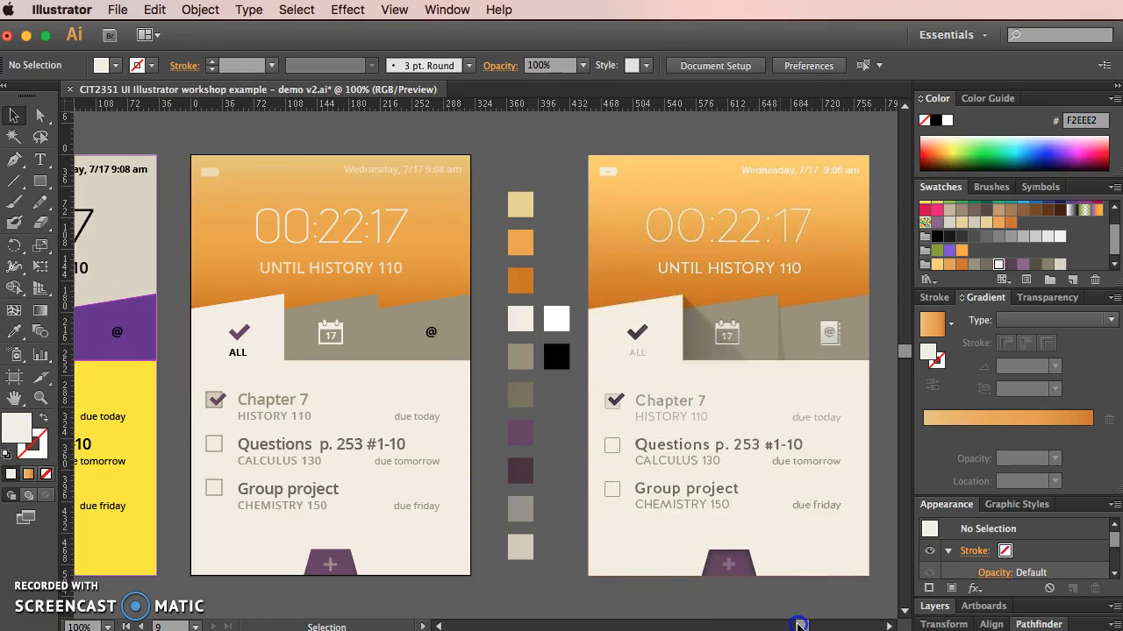
{"action": "left_click_drag", "start_coordinate": [603, 187], "coordinate": [865, 221]}
{"action": "key", "text": "super+z"}
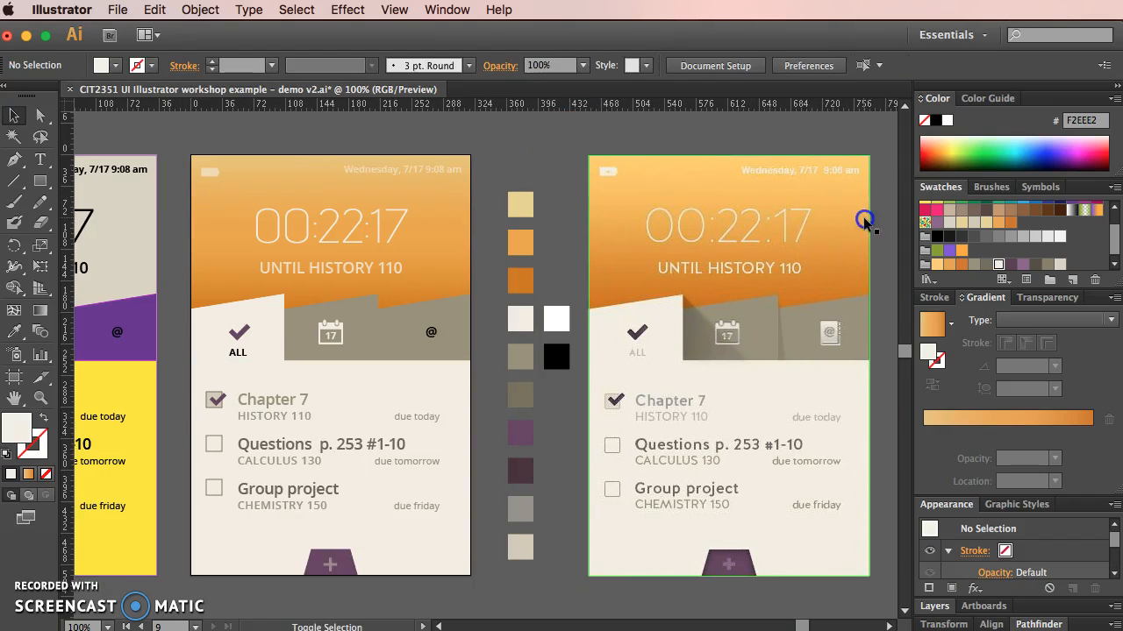
{"action": "left_click_drag", "start_coordinate": [599, 221], "coordinate": [832, 231]}
{"action": "left_click", "coordinate": [622, 332]}
Isolate the Screen Elements group, cut out all the colour sample squares, and leave isolation mode
{"action": "left_click_drag", "start_coordinate": [453, 167], "coordinate": [542, 609]}
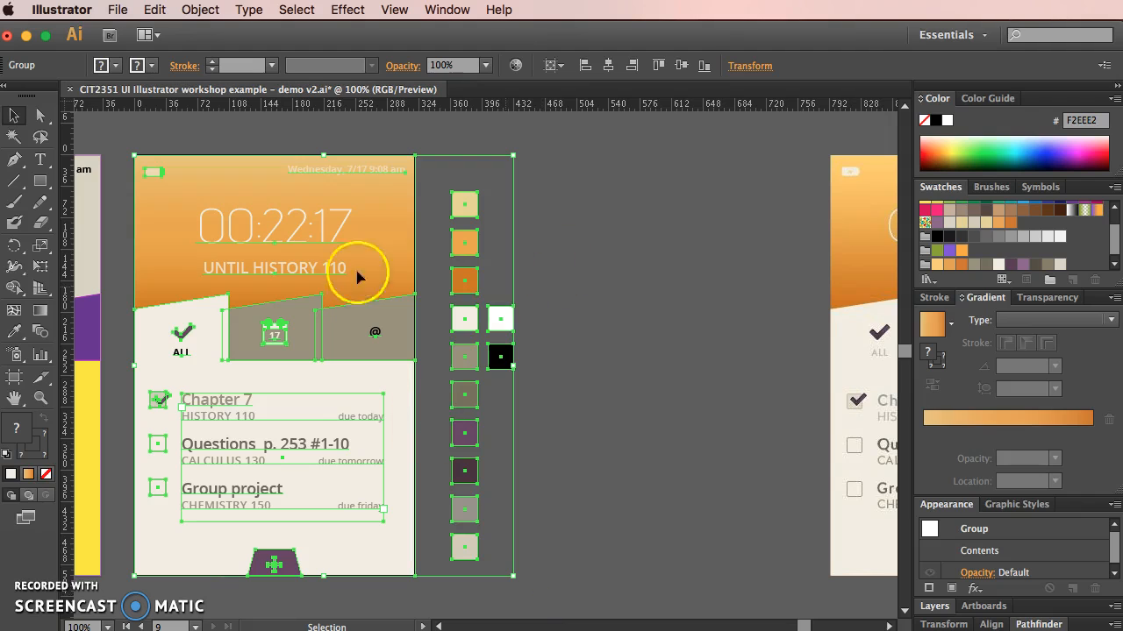
{"action": "left_click", "coordinate": [471, 213]}
{"action": "double_click", "coordinate": [471, 213]}
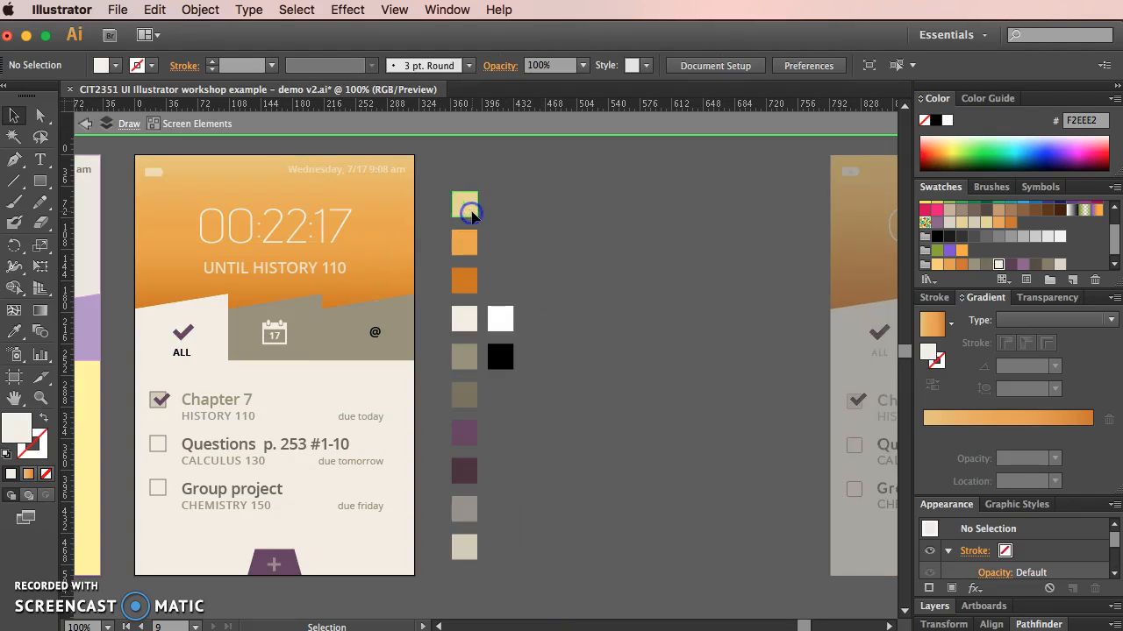
{"action": "left_click_drag", "start_coordinate": [439, 163], "coordinate": [513, 544]}
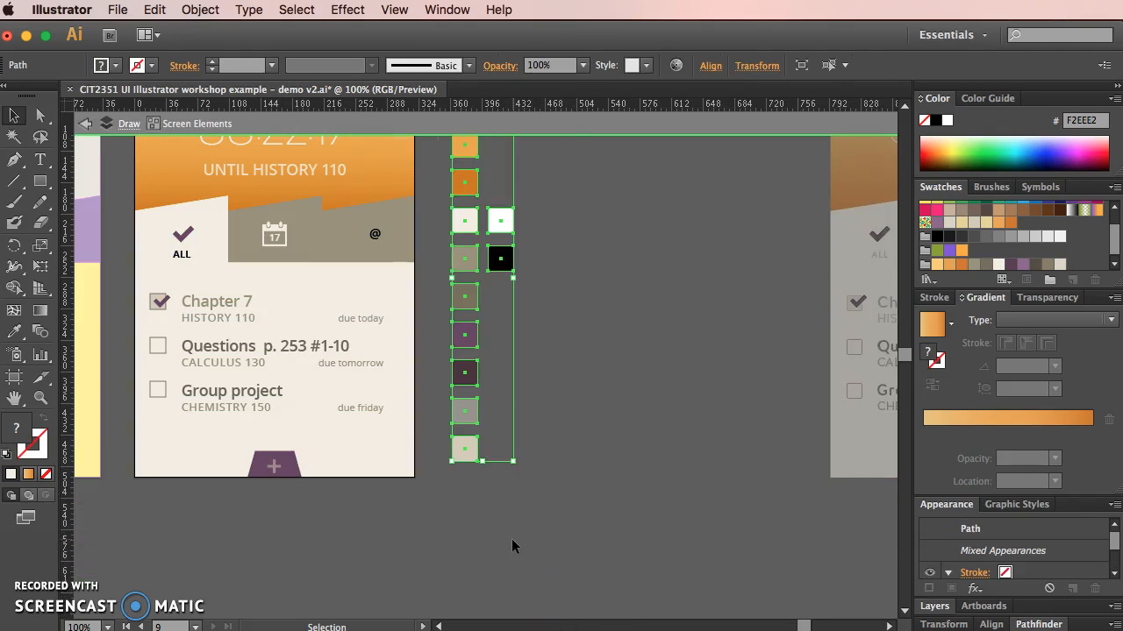
{"action": "key", "text": "Delete"}
{"action": "double_click", "coordinate": [468, 304]}
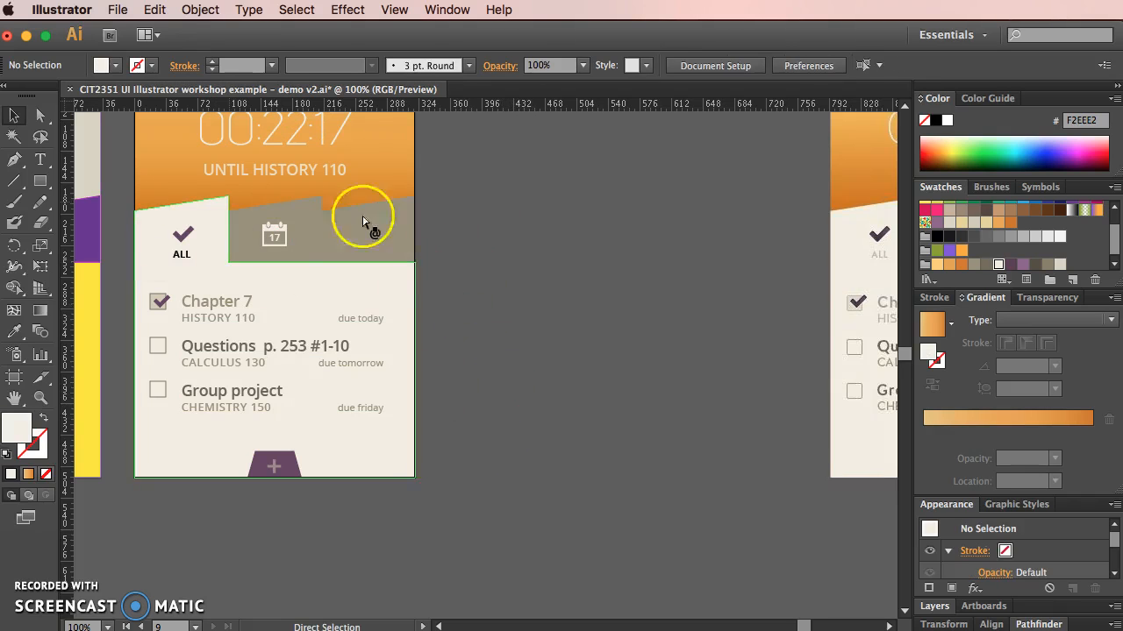
Put the colour sample squares back outside the group and move them directly beside the reference screen
{"action": "scroll", "coordinate": [463, 297], "scroll_direction": "right", "scroll_amount": 1}
{"action": "scroll", "coordinate": [461, 317], "scroll_direction": "up", "scroll_amount": 5}
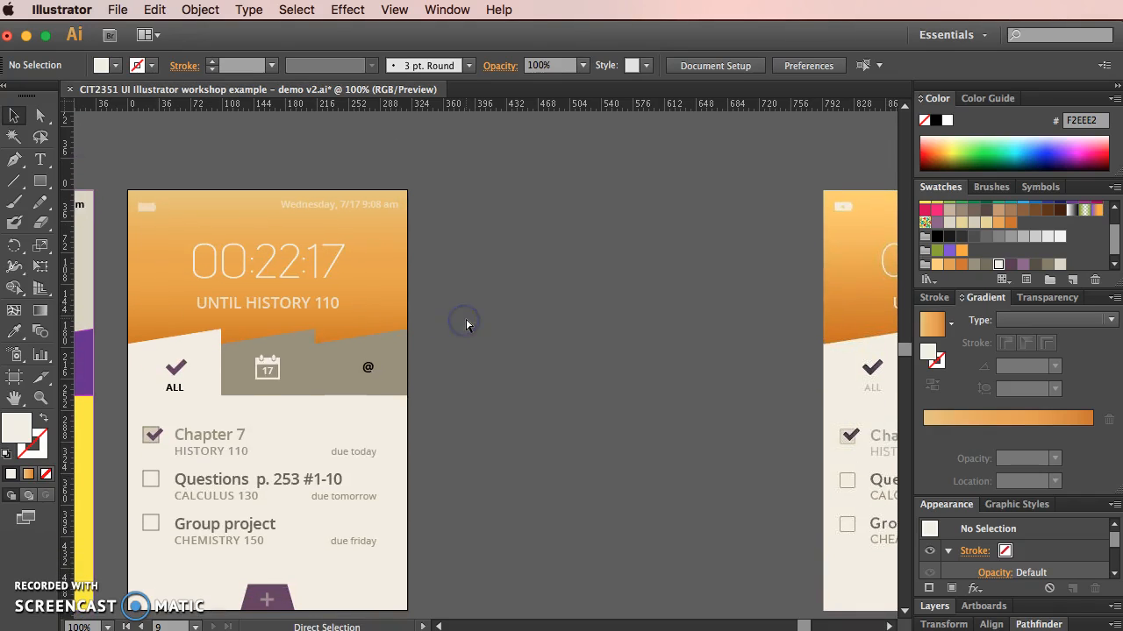
{"action": "key", "text": "super+z"}
{"action": "key", "text": "shift+Left"}
{"action": "key", "text": "shift+Left"}
{"action": "key", "text": "shift+Left"}
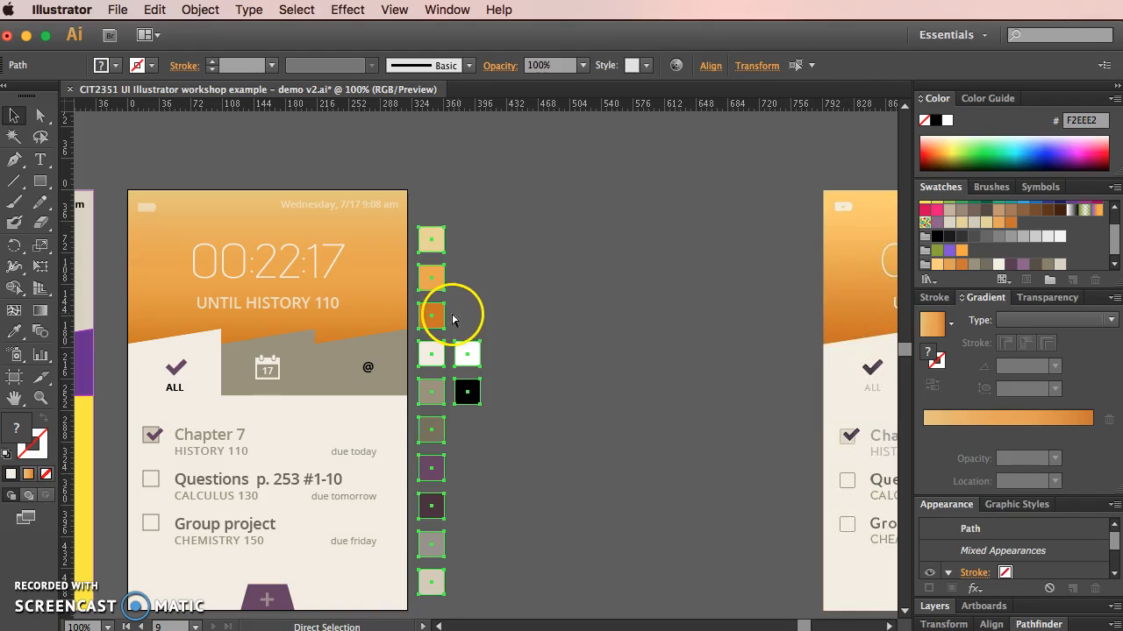
{"action": "left_click", "coordinate": [441, 313]}
{"action": "left_click_drag", "start_coordinate": [442, 313], "coordinate": [754, 325]}
{"action": "left_click", "coordinate": [664, 114]}
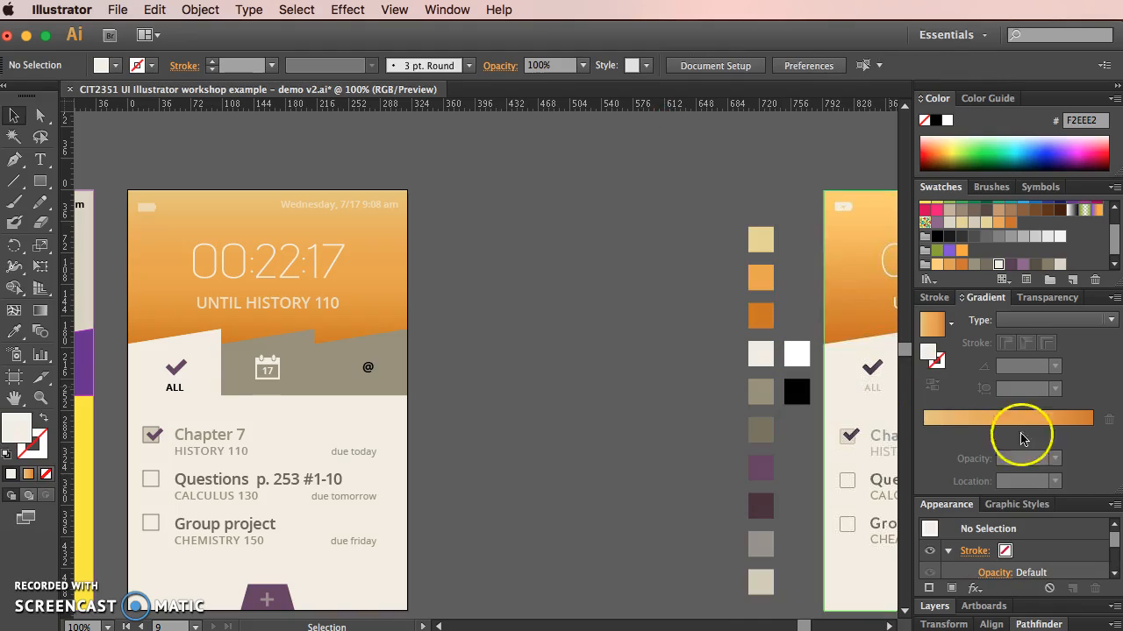
Duplicate the Colour Refined artboard together with its artwork
{"action": "left_click", "coordinate": [984, 606]}
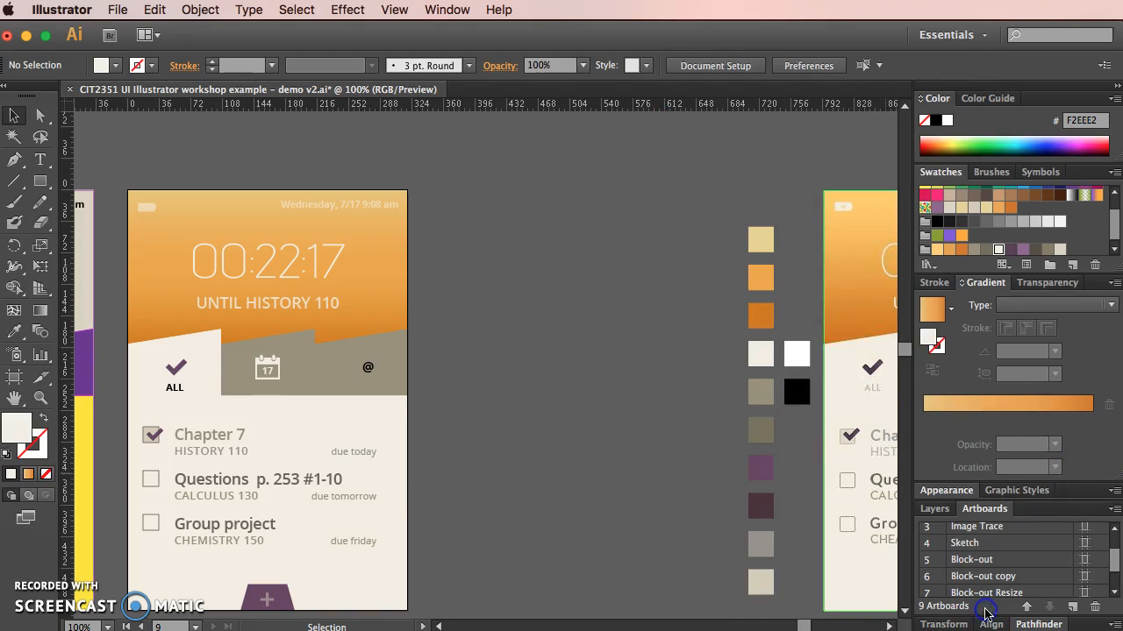
{"action": "scroll", "coordinate": [1066, 585], "scroll_direction": "up", "scroll_amount": 2}
{"action": "scroll", "coordinate": [1017, 579], "scroll_direction": "down", "scroll_amount": 4}
{"action": "left_click", "coordinate": [982, 589]}
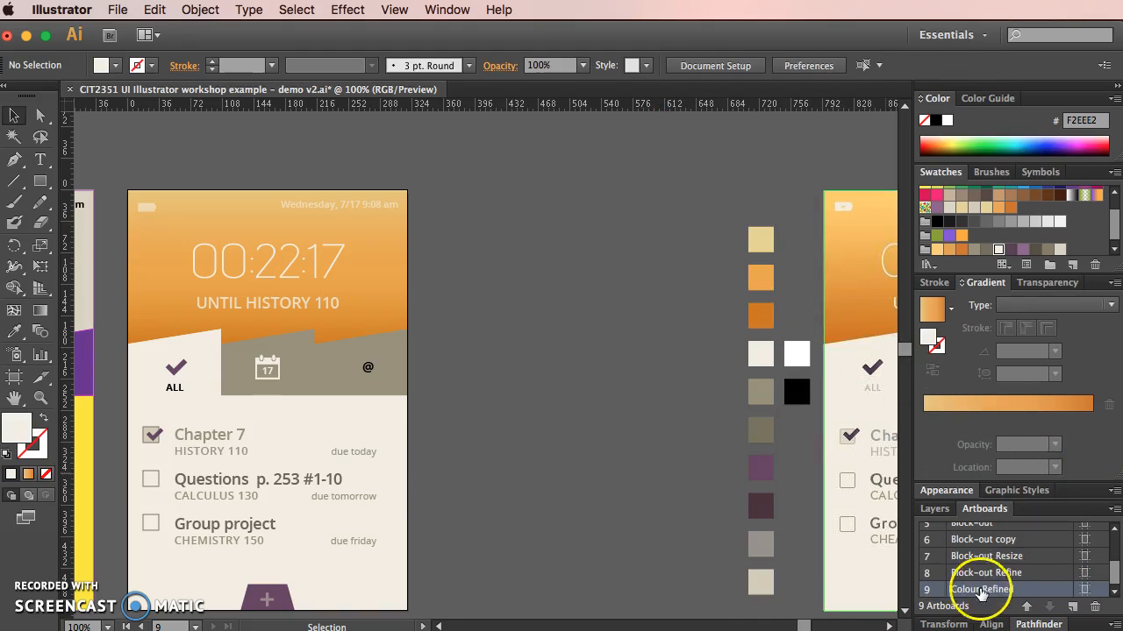
{"action": "double_click", "coordinate": [945, 594]}
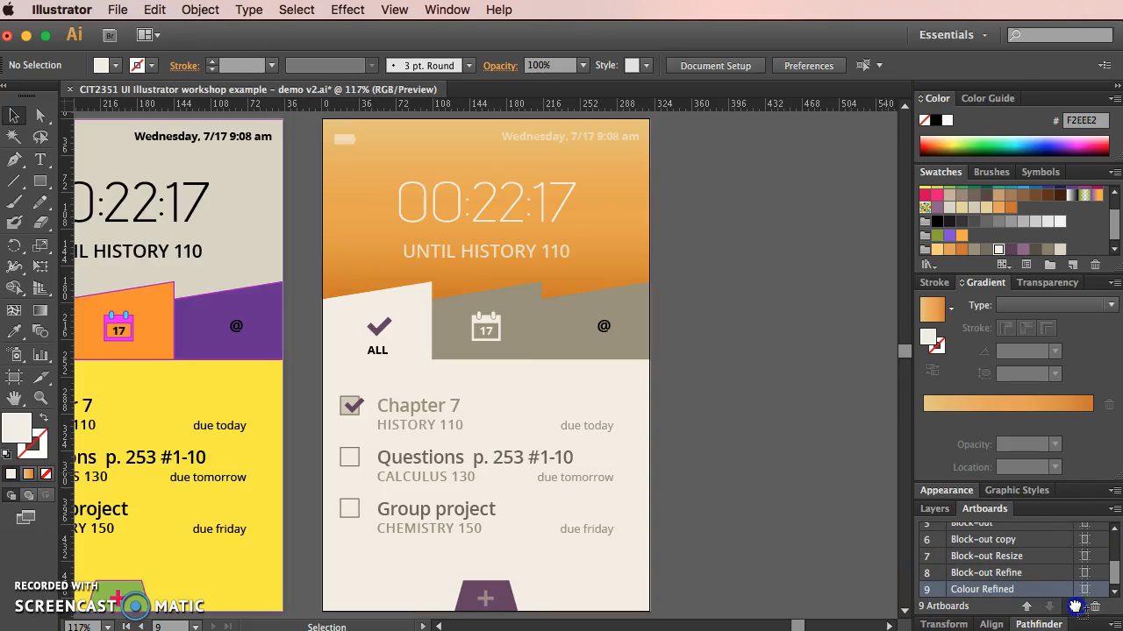
{"action": "left_click", "coordinate": [1073, 606]}
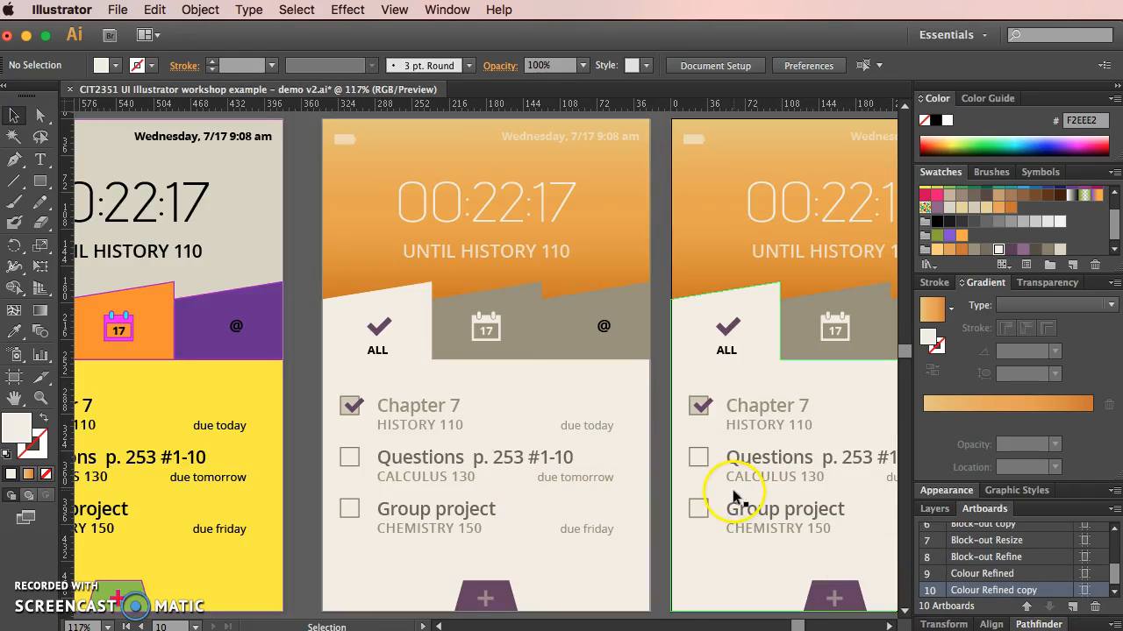
Show Layer 1 and bring up its lightning flash instructions beneath the artboards
{"action": "left_click_drag", "start_coordinate": [571, 539], "coordinate": [225, 520]}
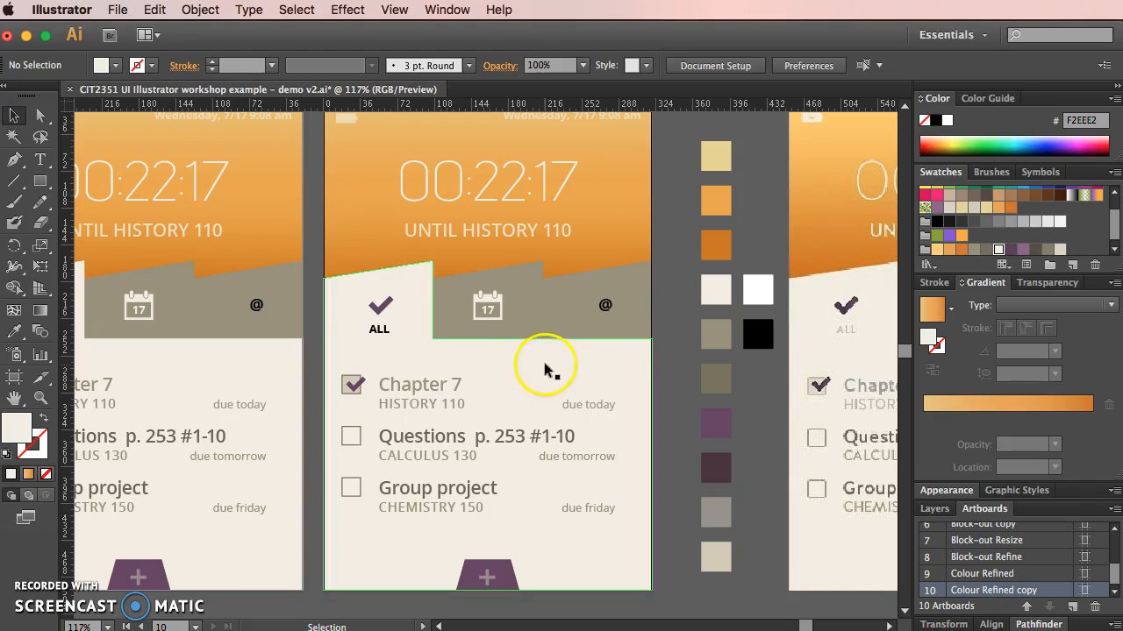
{"action": "scroll", "coordinate": [632, 390], "scroll_direction": "left", "scroll_amount": 1}
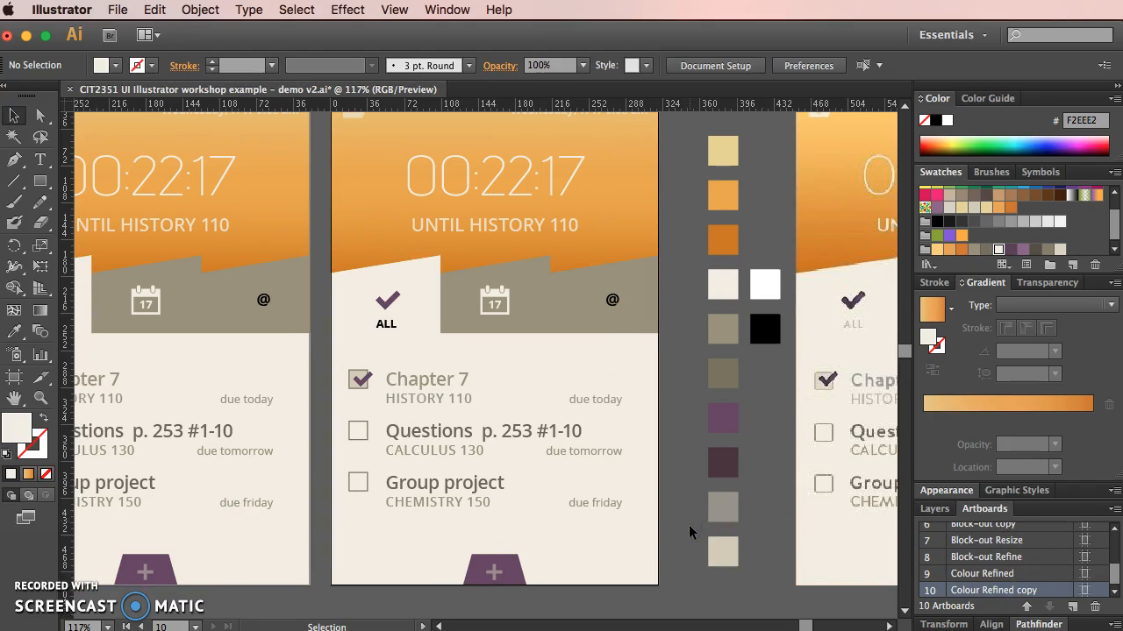
{"action": "scroll", "coordinate": [689, 530], "scroll_direction": "up", "scroll_amount": 2}
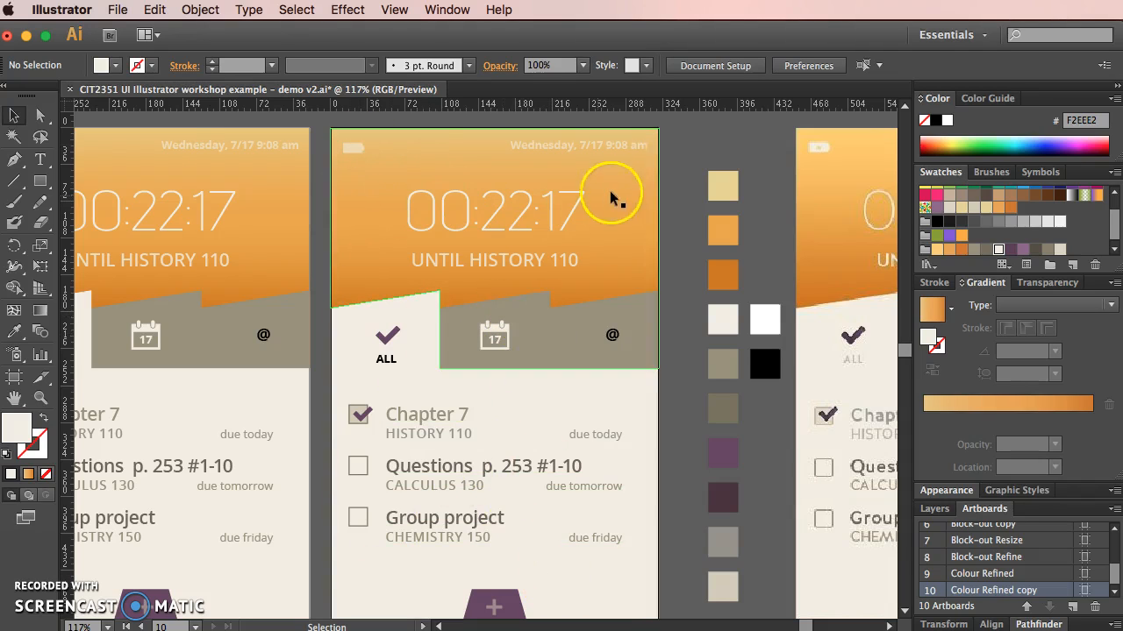
{"action": "key", "text": "space"}
{"action": "left_click_drag", "start_coordinate": [414, 471], "coordinate": [414, 468]}
{"action": "scroll", "coordinate": [421, 404], "scroll_direction": "down", "scroll_amount": 10}
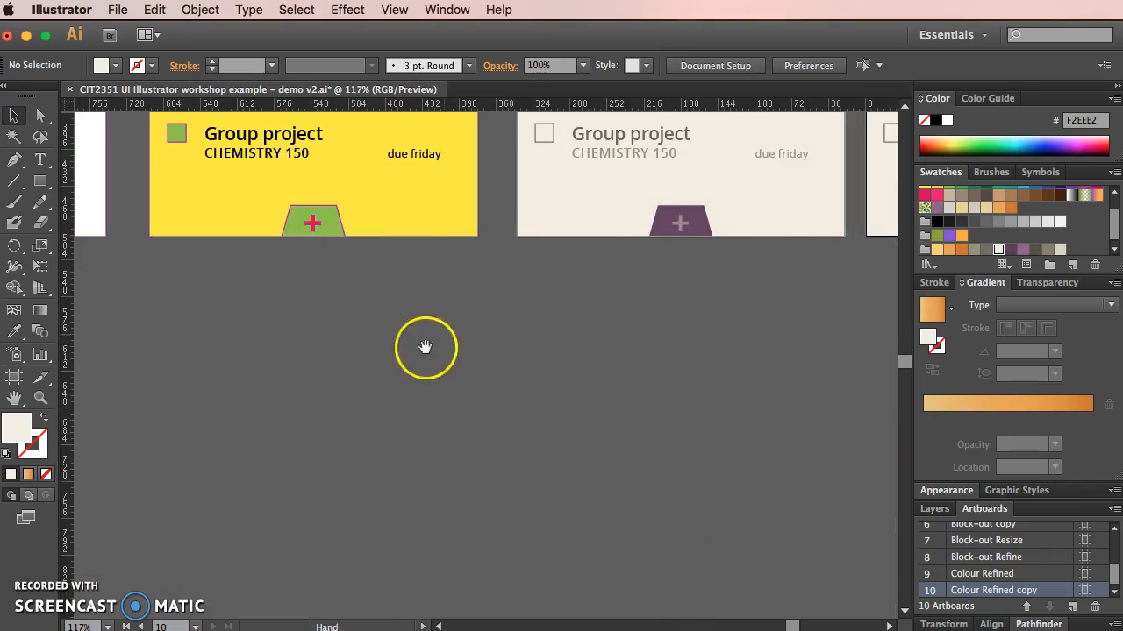
{"action": "scroll", "coordinate": [570, 342], "scroll_direction": "left", "scroll_amount": 15}
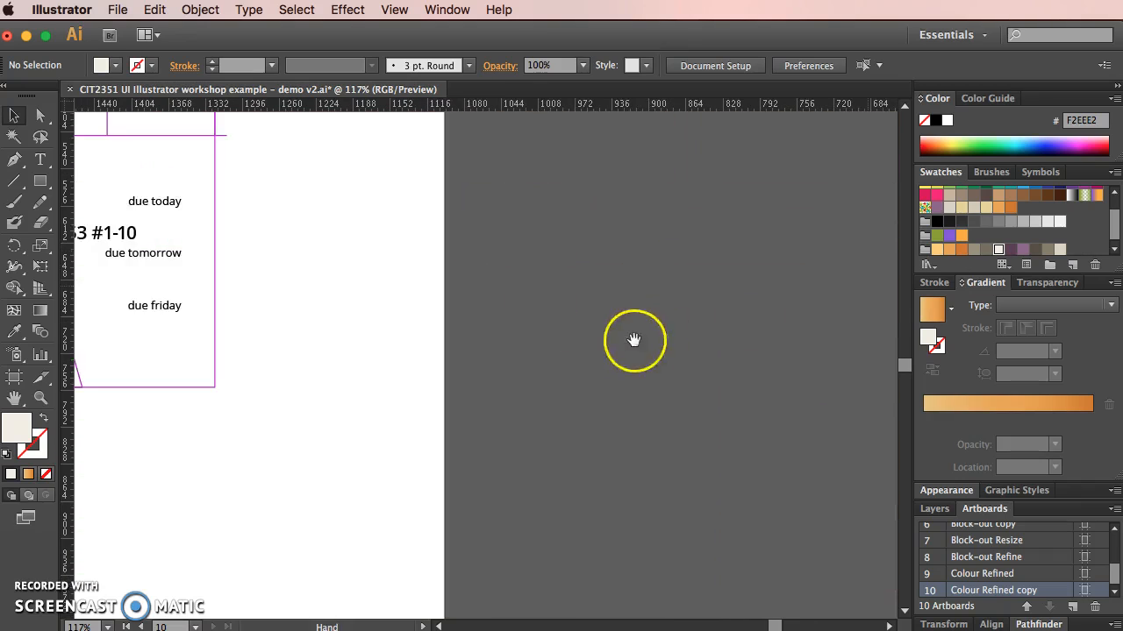
{"action": "left_click", "coordinate": [934, 509]}
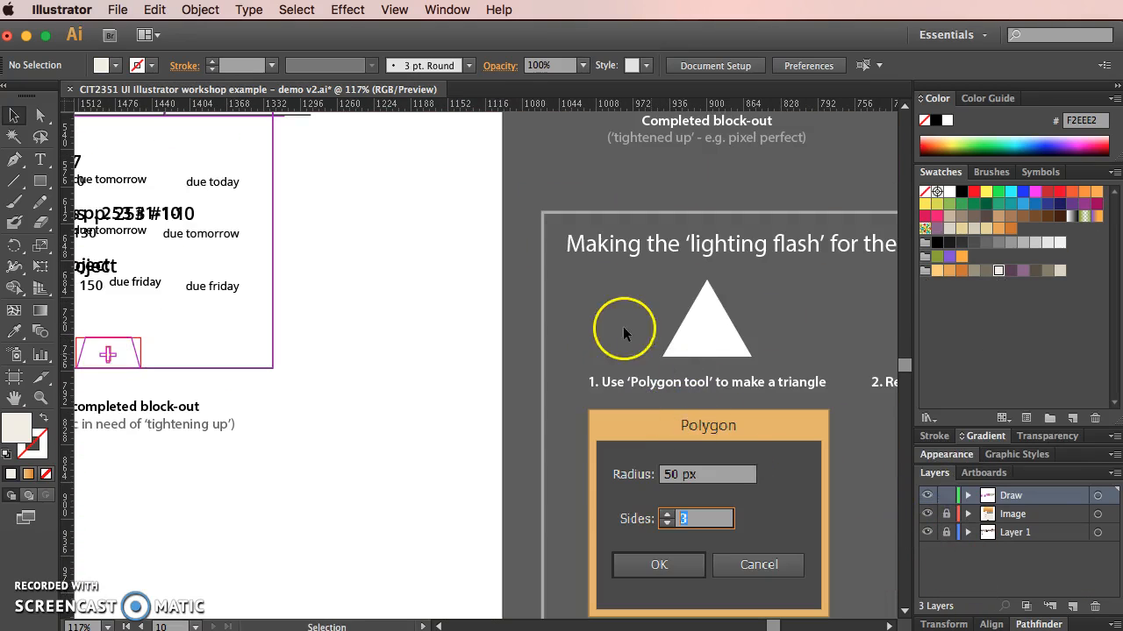
Examine the numbered instructions for making the battery charging icon's lightning flash, from the polygon triangle to the final rotation
{"action": "left_click_drag", "start_coordinate": [713, 225], "coordinate": [295, 91]}
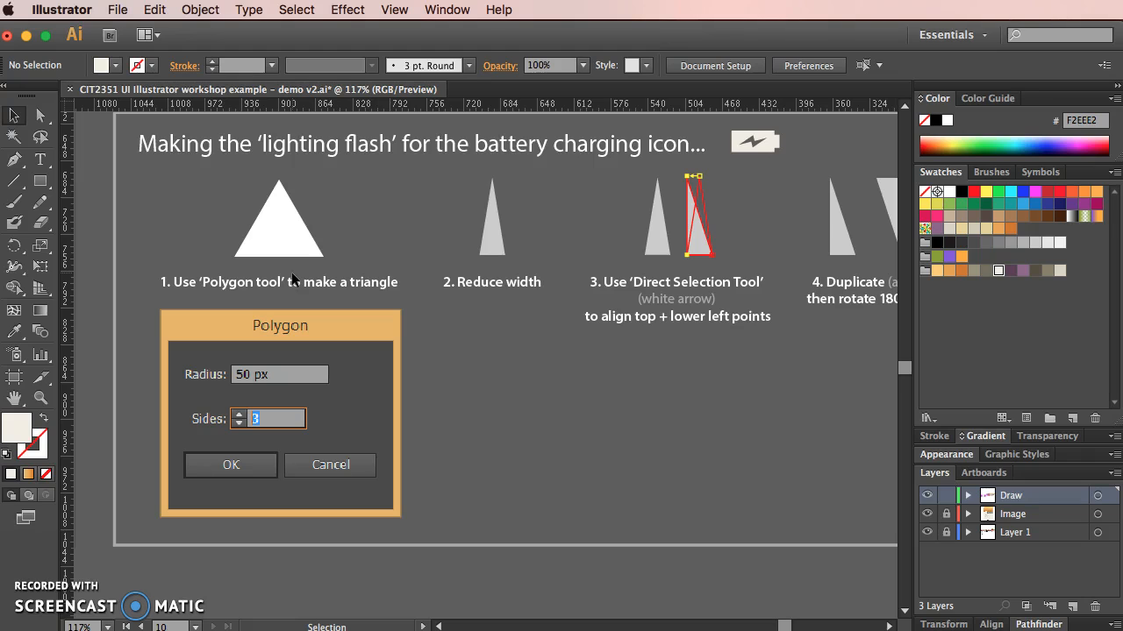
{"action": "left_click", "coordinate": [476, 283]}
{"action": "left_click", "coordinate": [268, 237]}
{"action": "scroll", "coordinate": [752, 251], "scroll_direction": "right", "scroll_amount": 5}
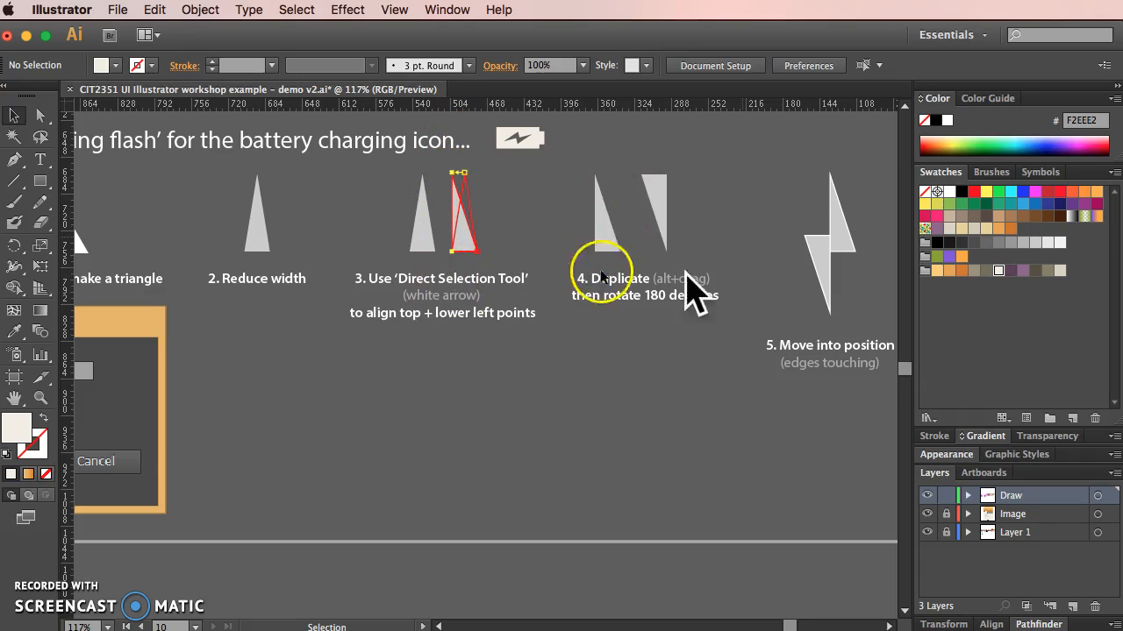
{"action": "left_click_drag", "start_coordinate": [704, 327], "coordinate": [302, 352]}
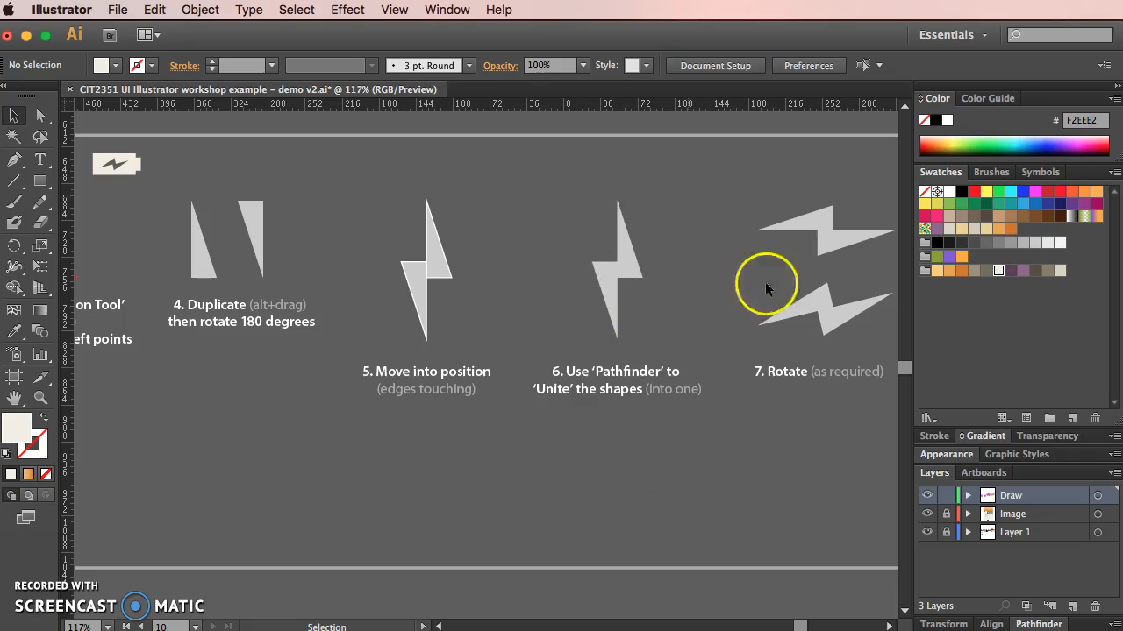
{"action": "left_click_drag", "start_coordinate": [709, 343], "coordinate": [594, 339]}
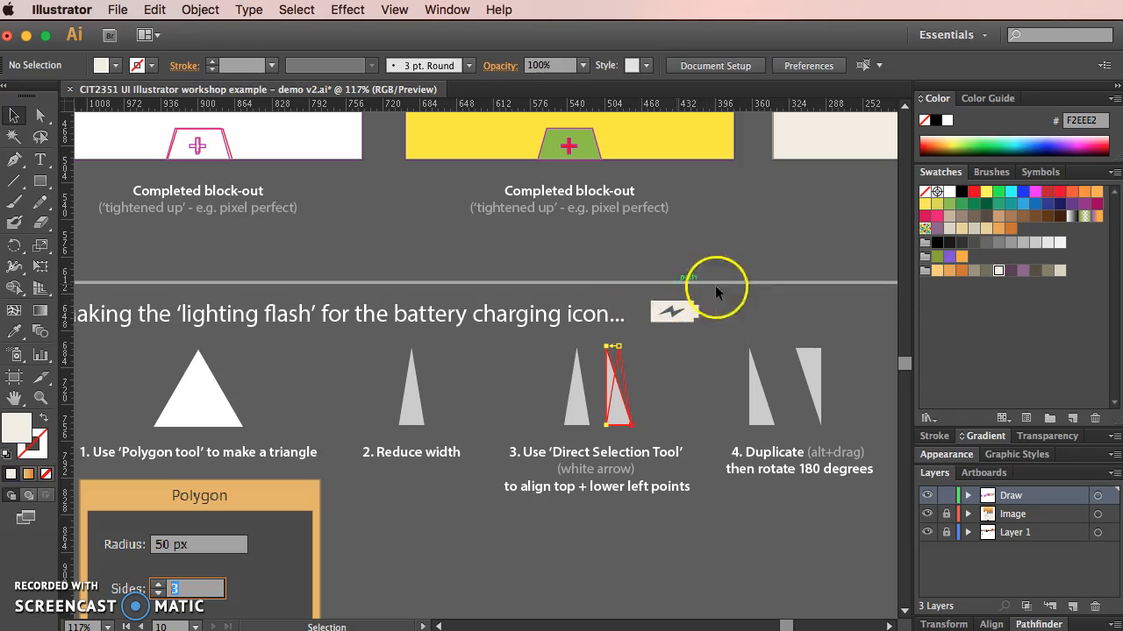
{"action": "left_click_drag", "start_coordinate": [729, 548], "coordinate": [579, 479]}
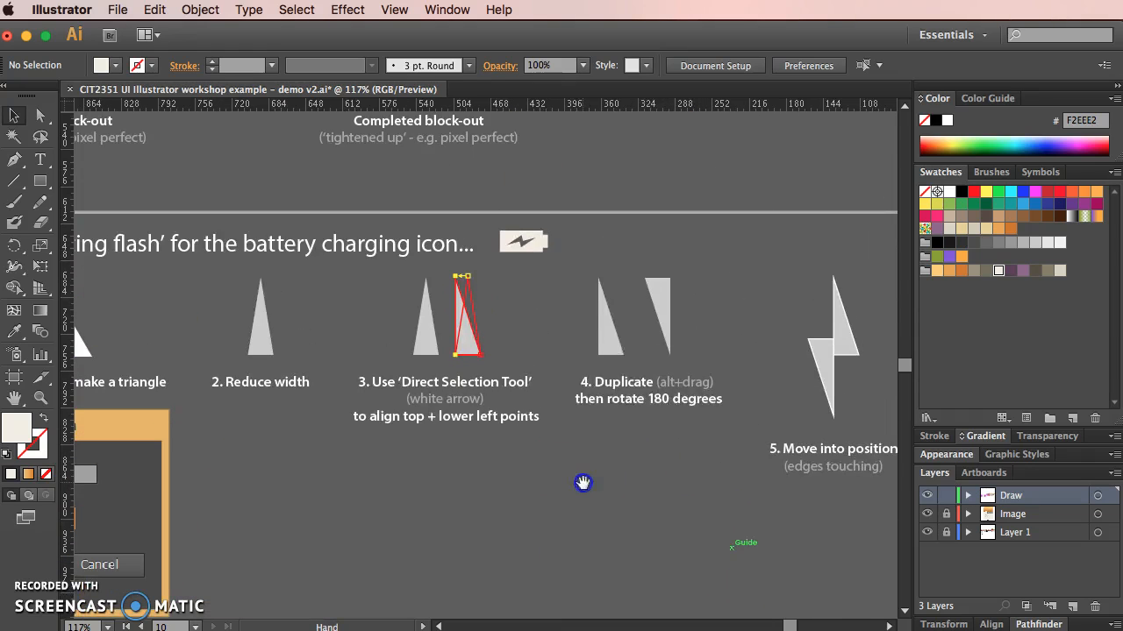
Hide Layer 1 and return to the Colour Refined copy artboard
{"action": "left_click_drag", "start_coordinate": [680, 253], "coordinate": [858, 446]}
{"action": "left_click_drag", "start_coordinate": [741, 329], "coordinate": [149, 238]}
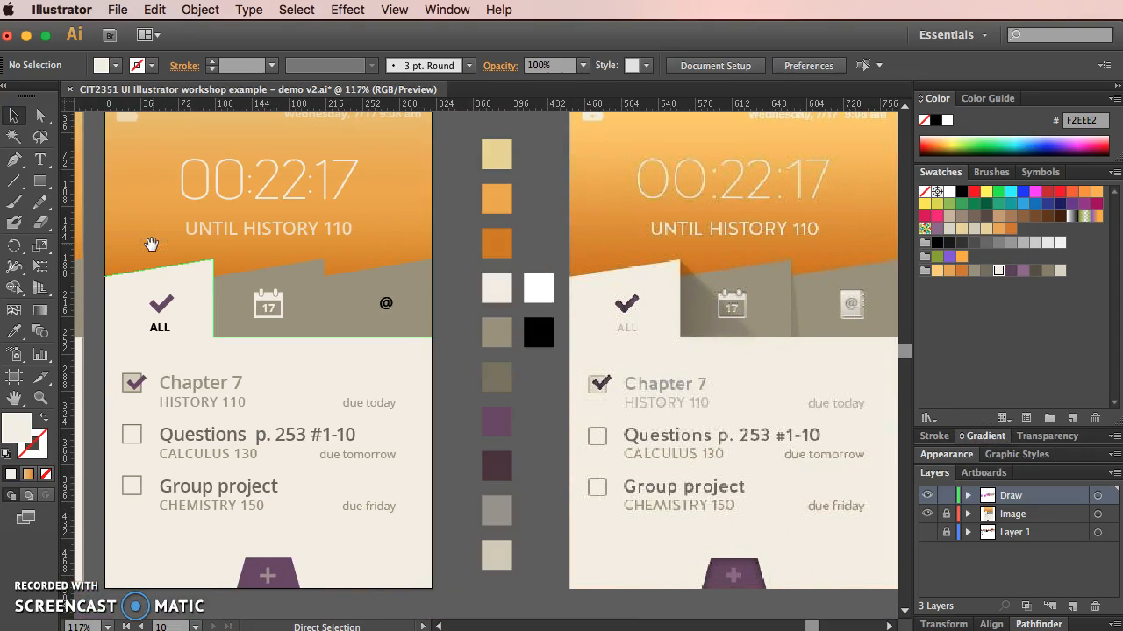
{"action": "left_click_drag", "start_coordinate": [368, 395], "coordinate": [534, 421]}
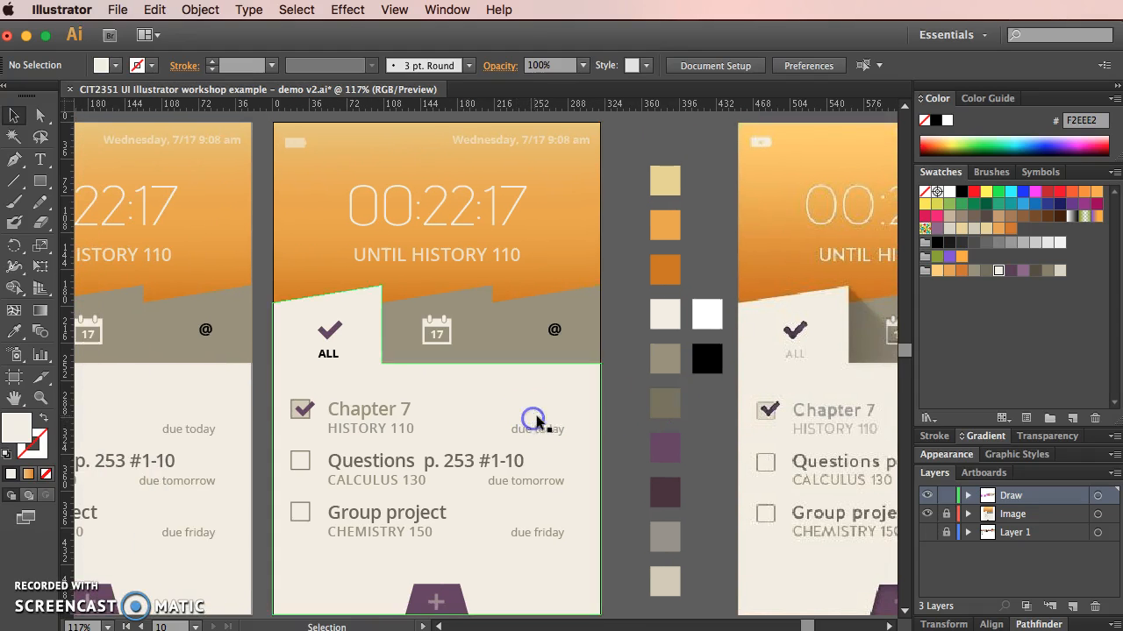
Try creating a triangle with the Polygon tool using a 50 px radius and 3 sides, and delete it
{"action": "left_click", "coordinate": [40, 182]}
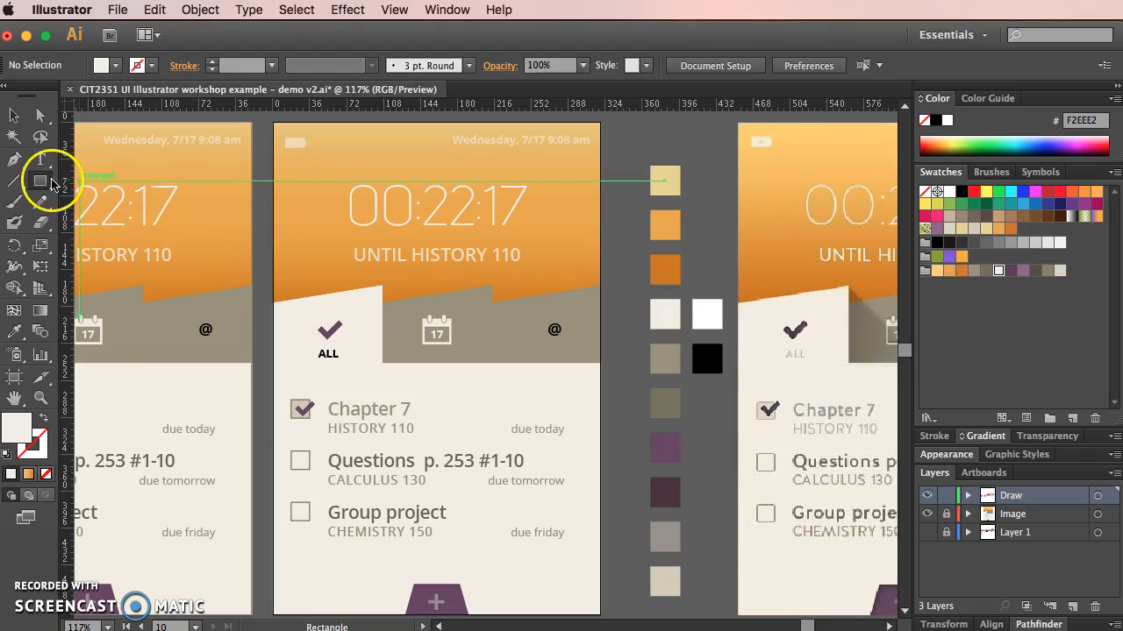
{"action": "left_click_drag", "start_coordinate": [40, 182], "coordinate": [191, 247]}
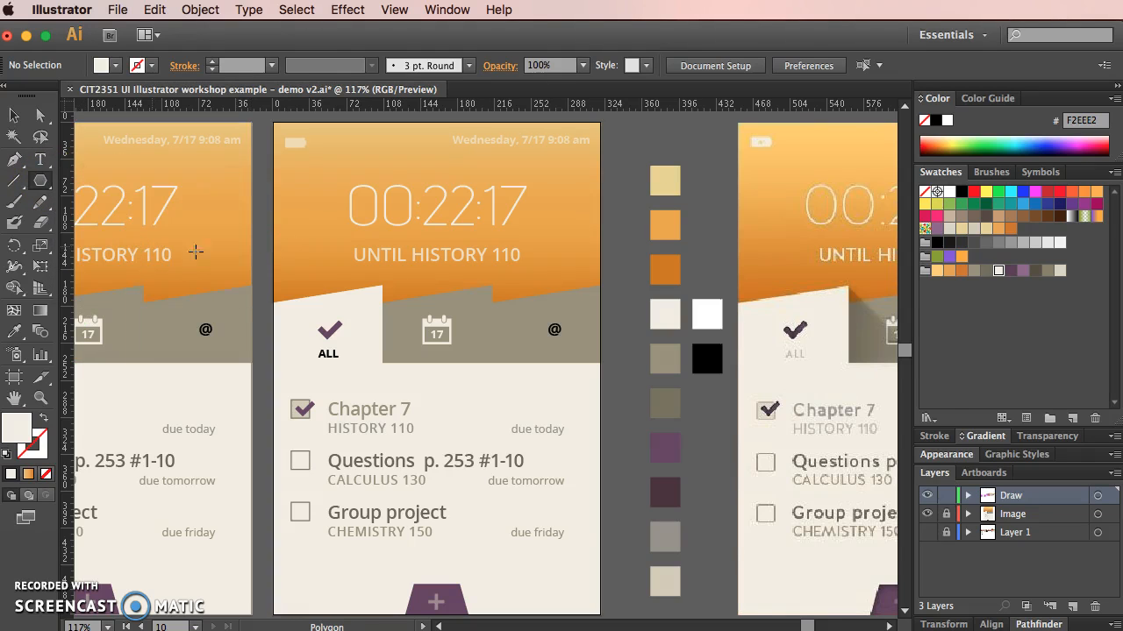
{"action": "left_click", "coordinate": [393, 265]}
{"action": "type", "text": "3"}
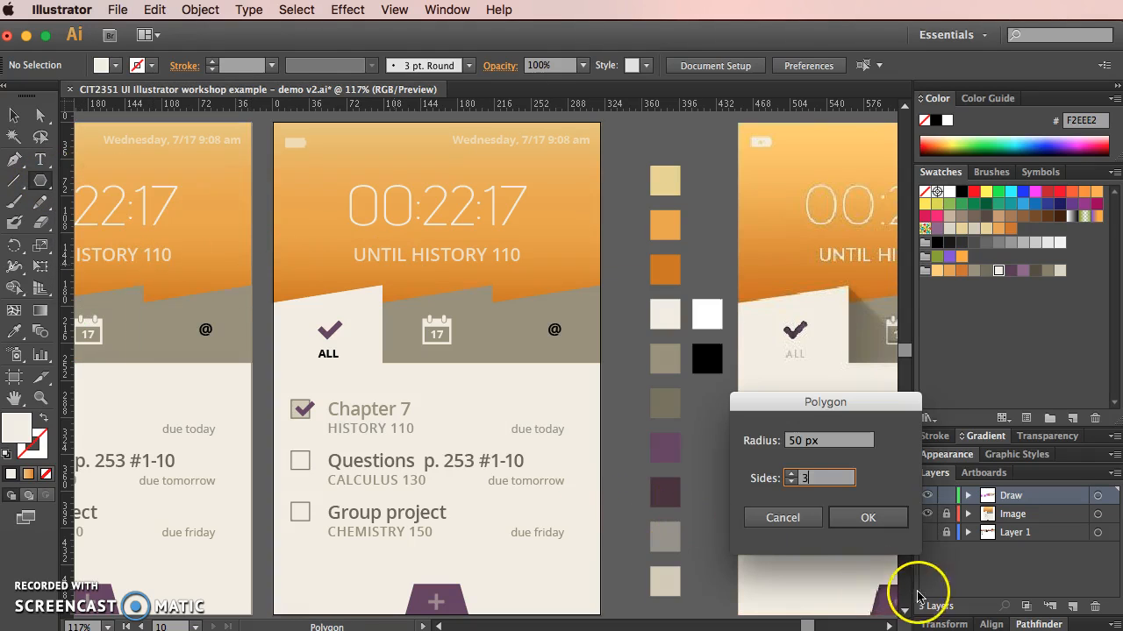
{"action": "left_click", "coordinate": [864, 518]}
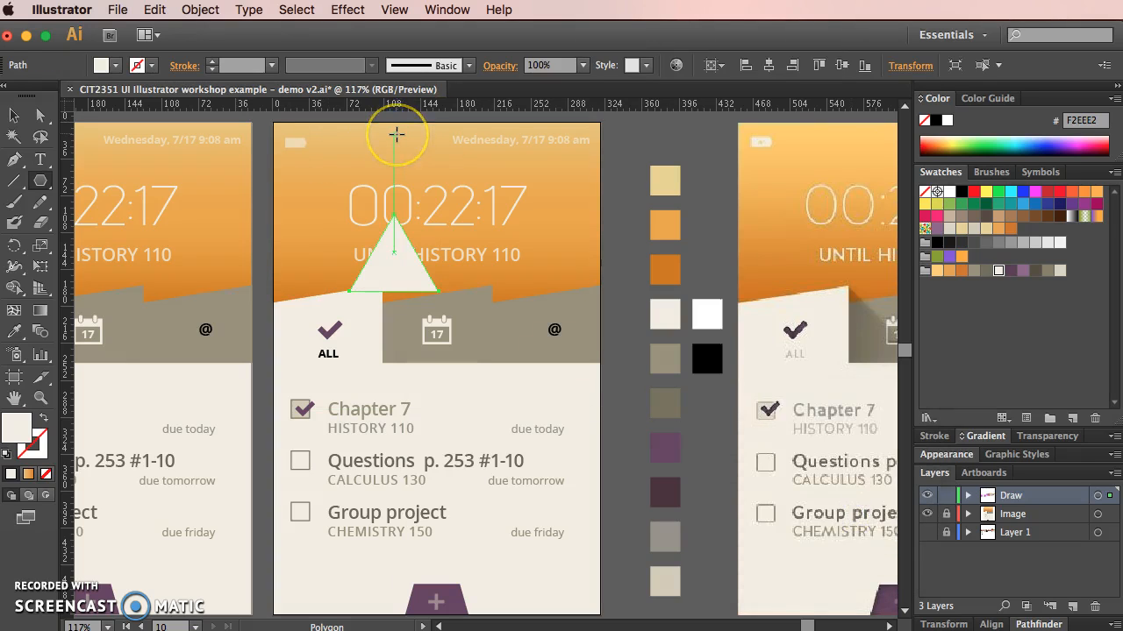
{"action": "key", "text": "Delete"}
{"action": "left_click", "coordinate": [35, 189]}
{"action": "left_click_drag", "start_coordinate": [38, 186], "coordinate": [85, 187]}
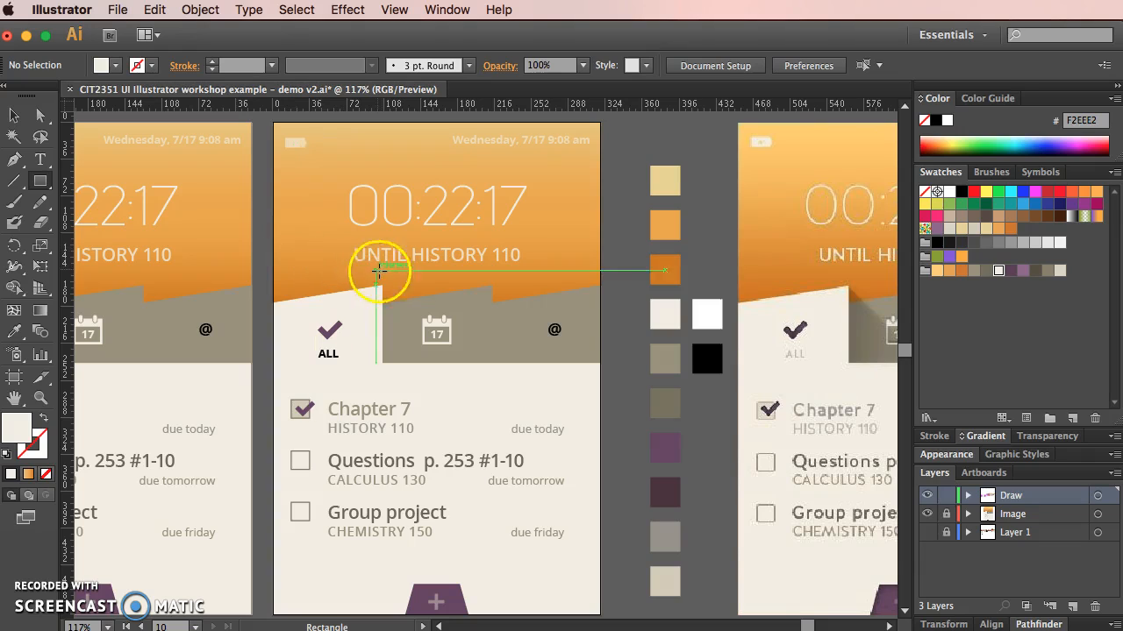
Draw a narrow rectangle against the ALL tab's vertical edge and remove its far upper corner anchor to form a triangular shadow
{"action": "left_click_drag", "start_coordinate": [382, 284], "coordinate": [411, 363]}
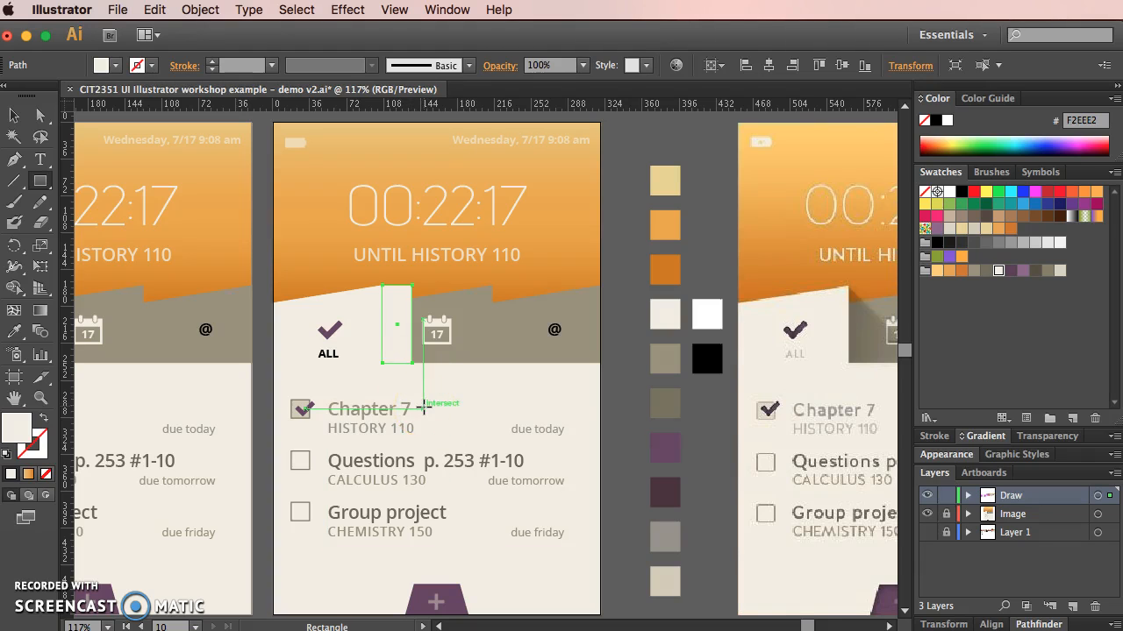
{"action": "left_click", "coordinate": [14, 165]}
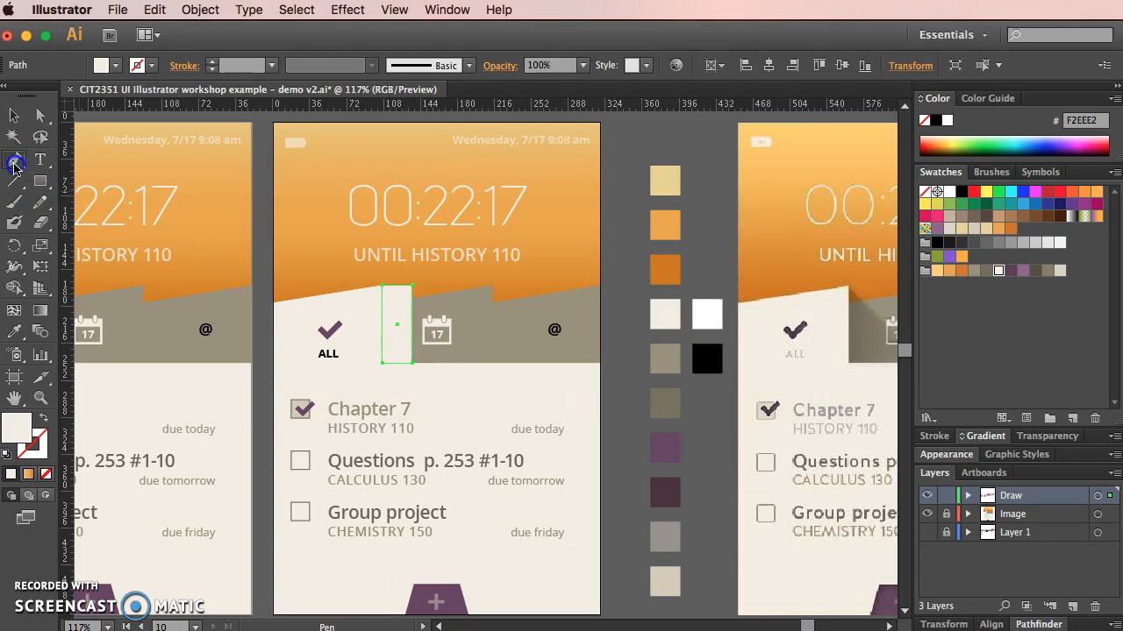
{"action": "left_click", "coordinate": [414, 288]}
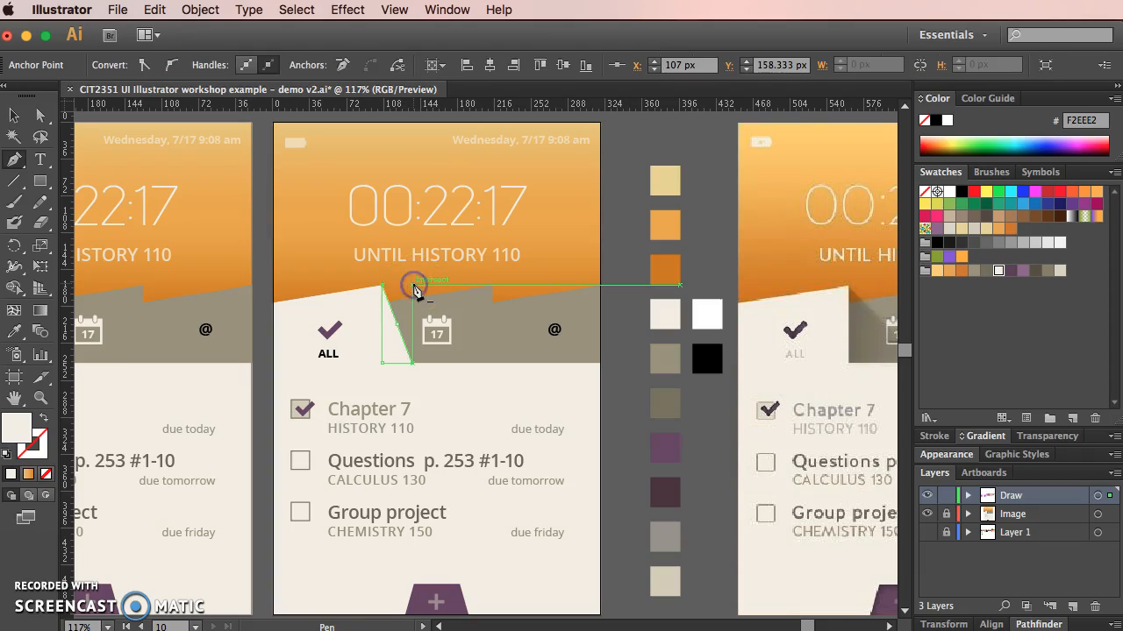
{"action": "left_click", "coordinate": [14, 115]}
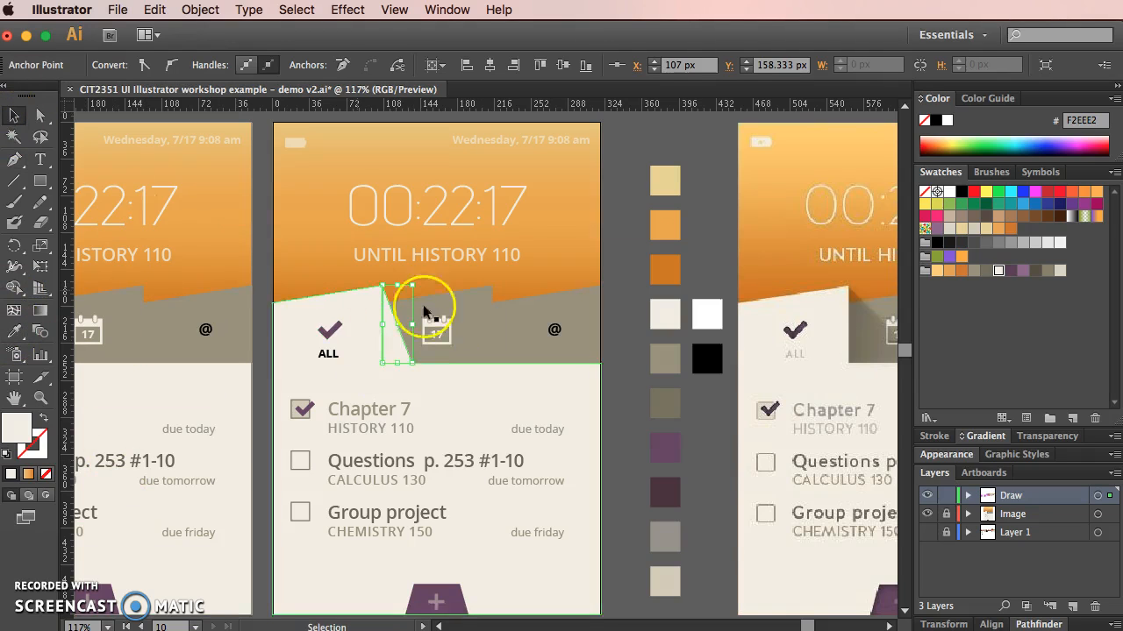
Fill the triangle with the dark taupe colour 787360 from the palette beside the artboard and set its blending mode to Multiply
{"action": "left_click", "coordinate": [14, 330]}
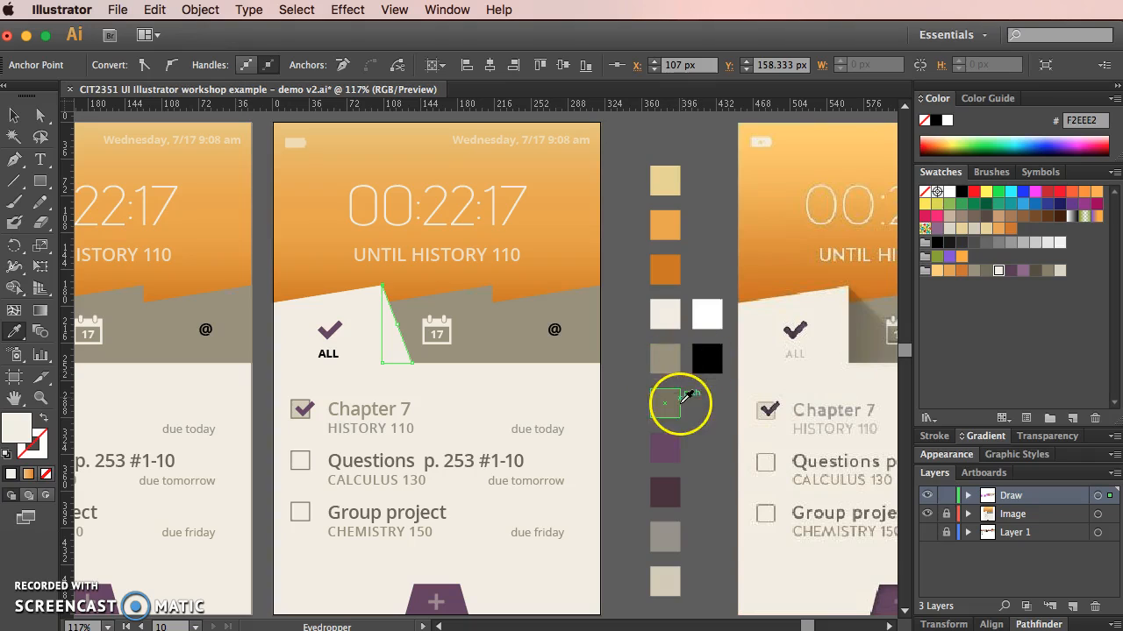
{"action": "left_click", "coordinate": [677, 401]}
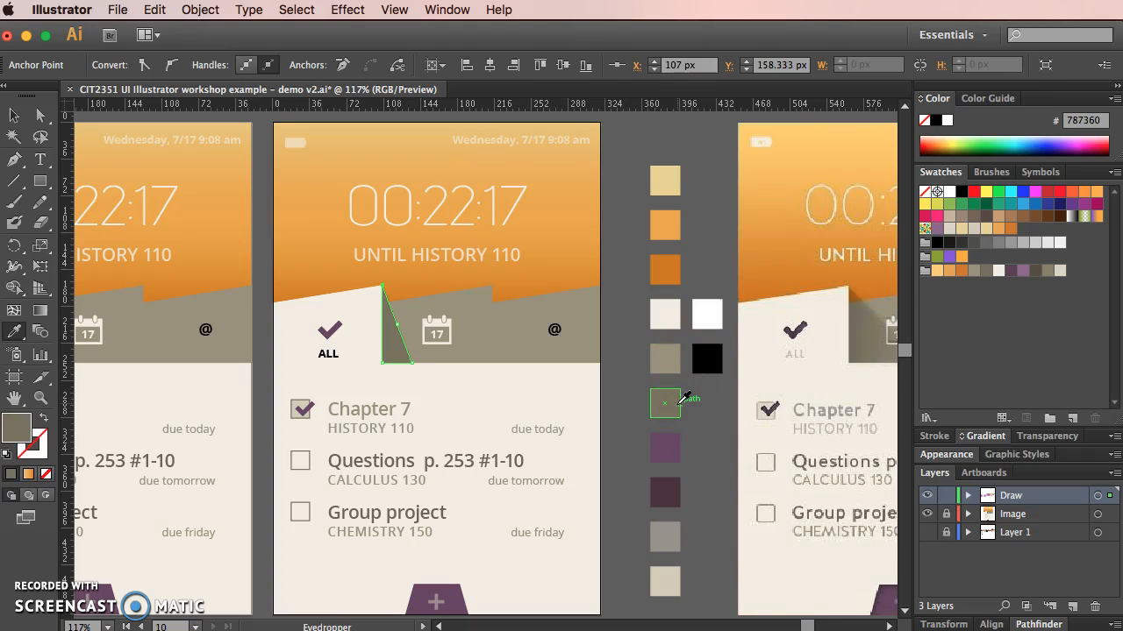
{"action": "left_click", "coordinate": [1068, 438]}
{"action": "left_click", "coordinate": [963, 367]}
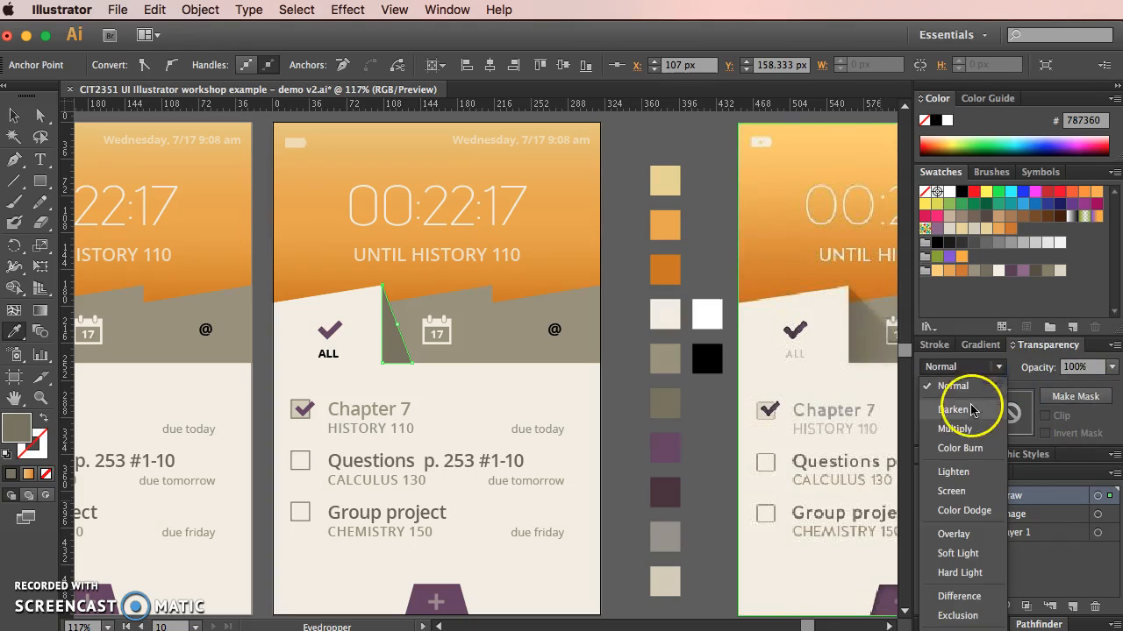
{"action": "left_click", "coordinate": [970, 428]}
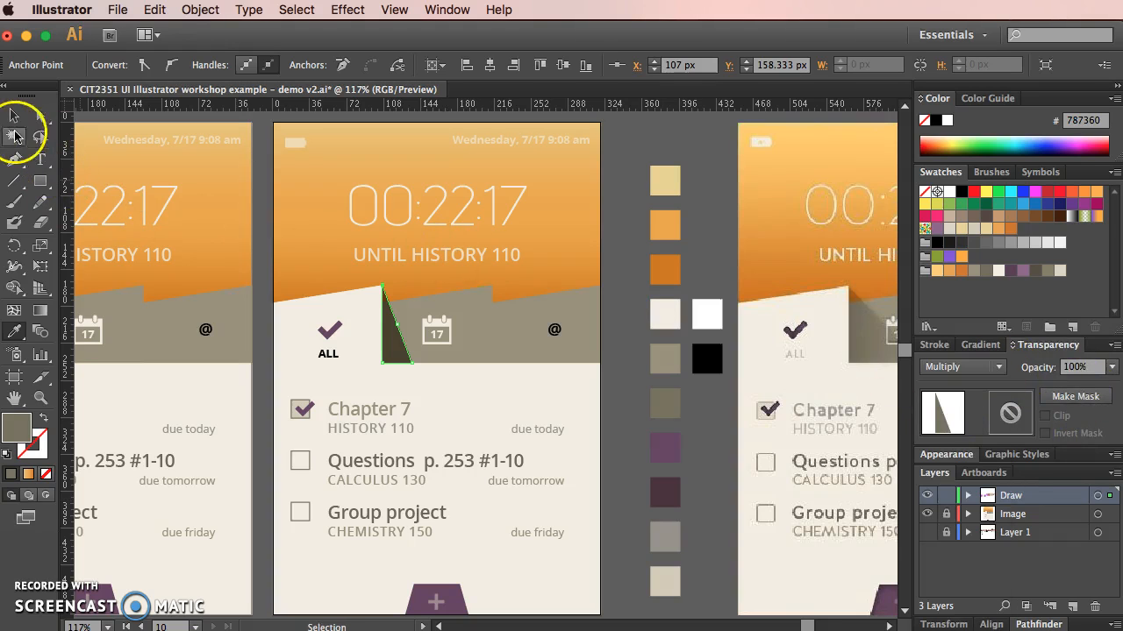
Fill the triangular shadow with the lighter taupe 98927C, set its blending mode to Multiply and its opacity to 50%
{"action": "left_click", "coordinate": [673, 359]}
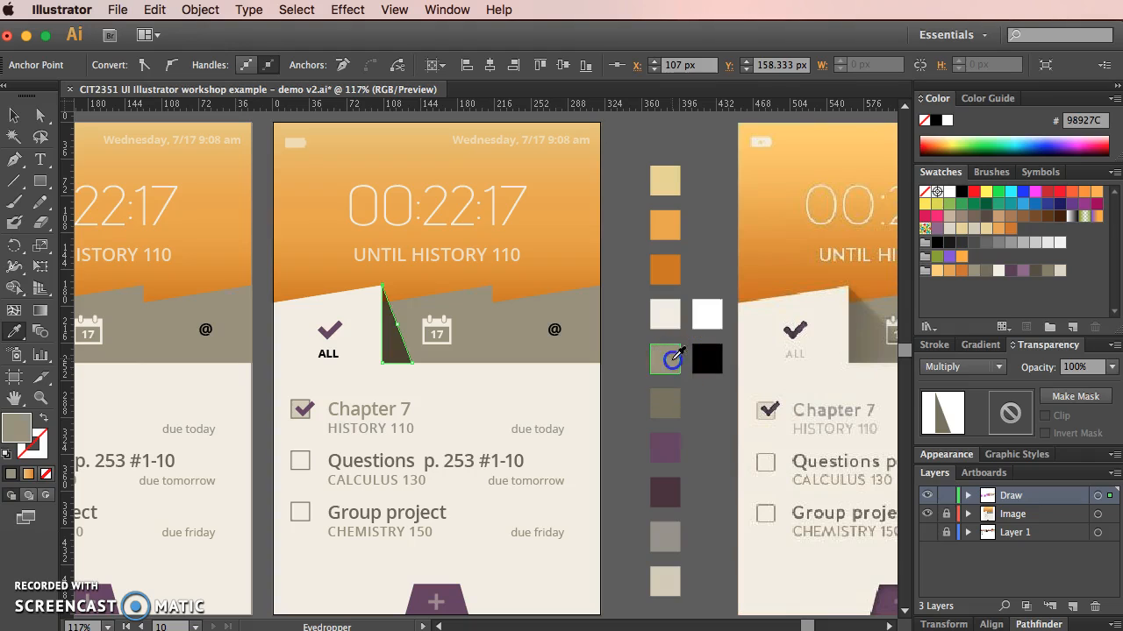
{"action": "left_click", "coordinate": [963, 366]}
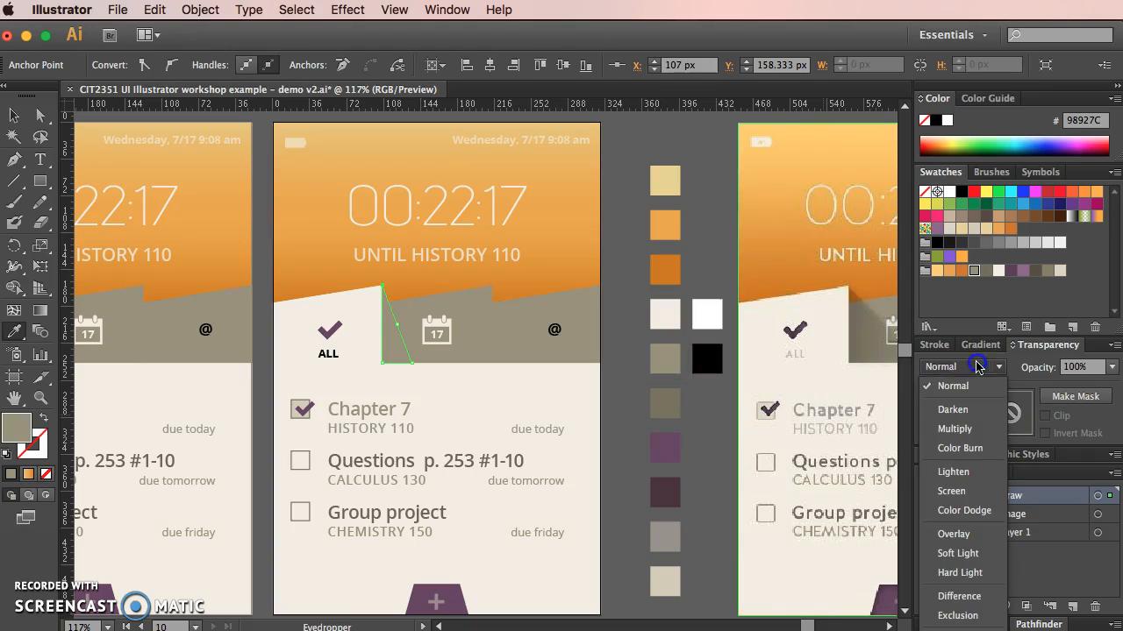
{"action": "left_click", "coordinate": [962, 428]}
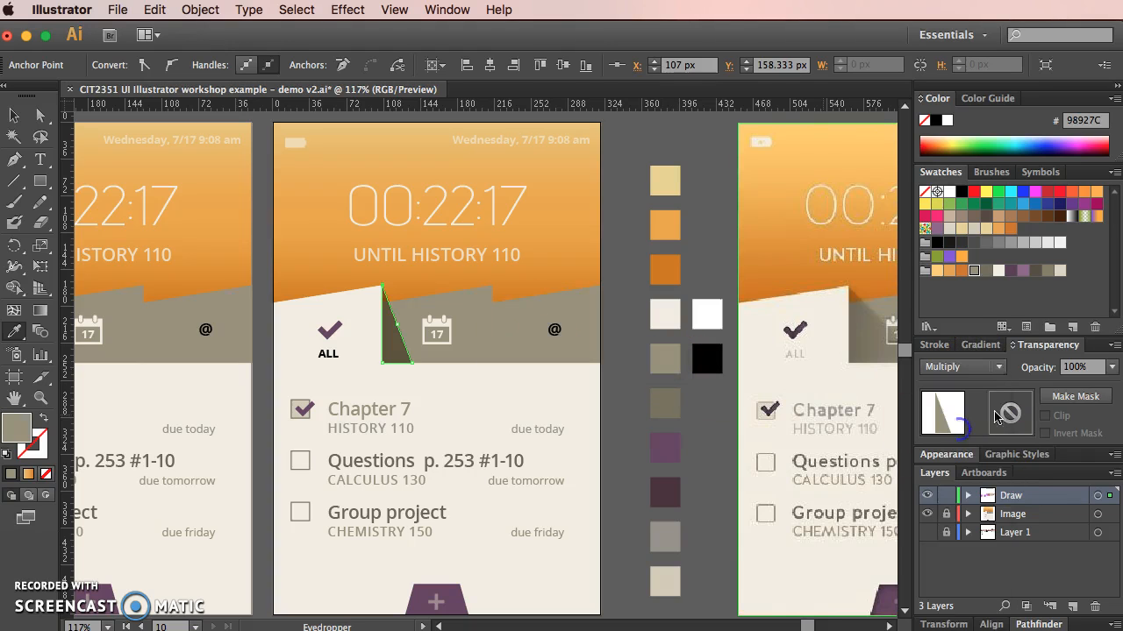
{"action": "left_click", "coordinate": [1076, 366]}
{"action": "key", "text": "v"}
{"action": "left_click", "coordinate": [622, 346]}
{"action": "left_click", "coordinate": [617, 131]}
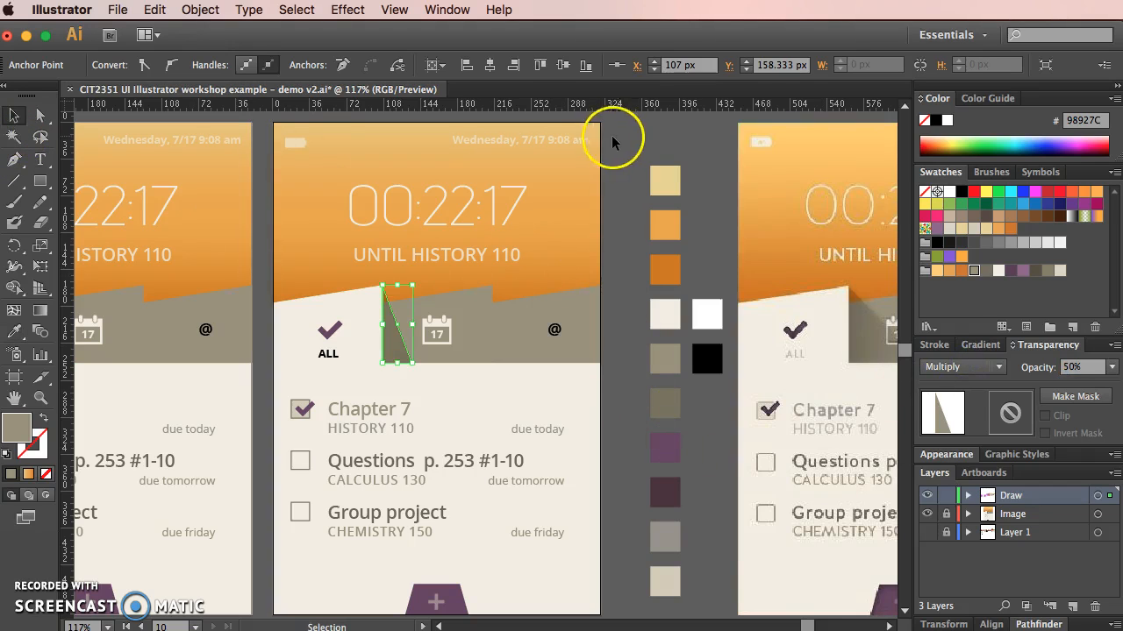
Duplicate the triangular shadow onto the @ tab, against the calendar tab's edge
{"action": "scroll", "coordinate": [630, 281], "scroll_direction": "down", "scroll_amount": 1}
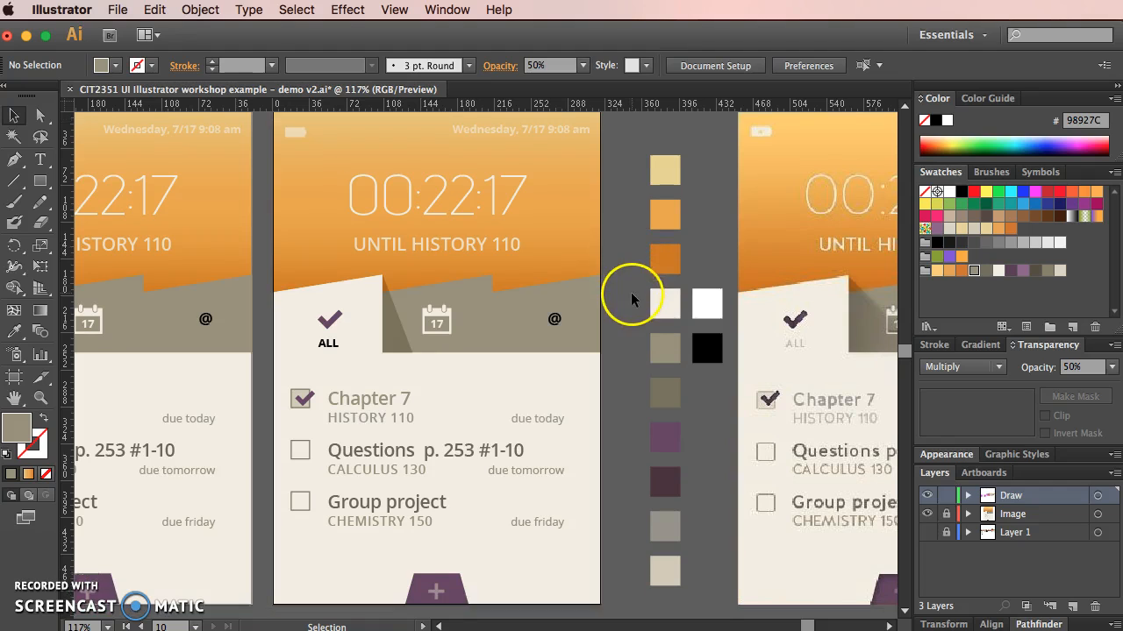
{"action": "scroll", "coordinate": [500, 320], "scroll_direction": "up", "scroll_amount": 3}
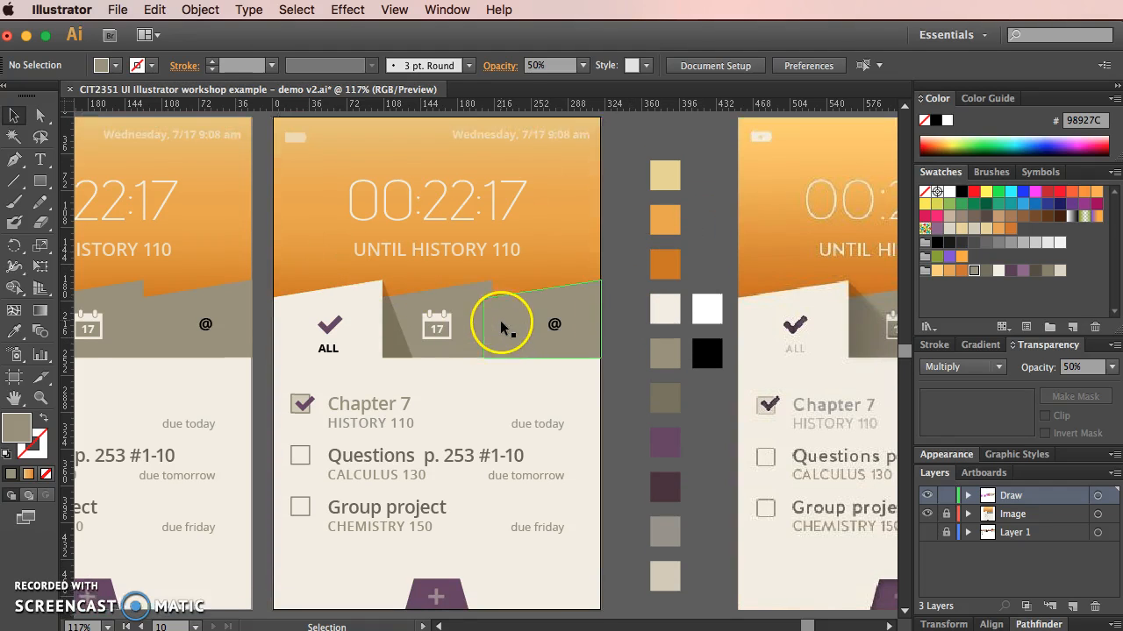
{"action": "scroll", "coordinate": [487, 314], "scroll_direction": "right", "scroll_amount": 2}
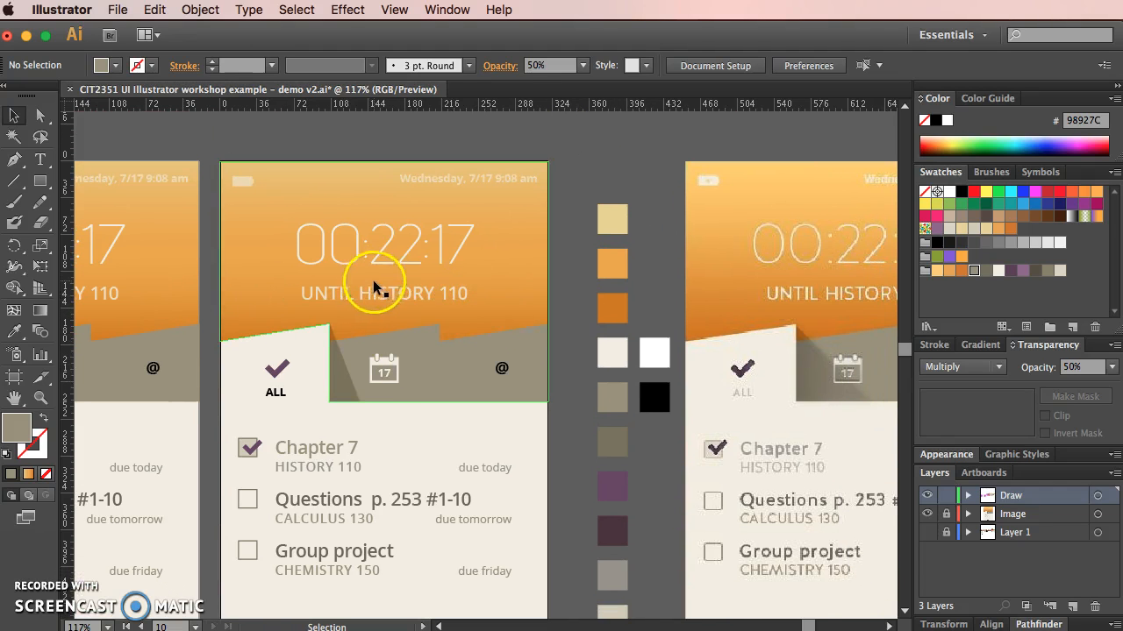
{"action": "left_click_drag", "start_coordinate": [347, 369], "coordinate": [451, 371]}
{"action": "left_click", "coordinate": [577, 228]}
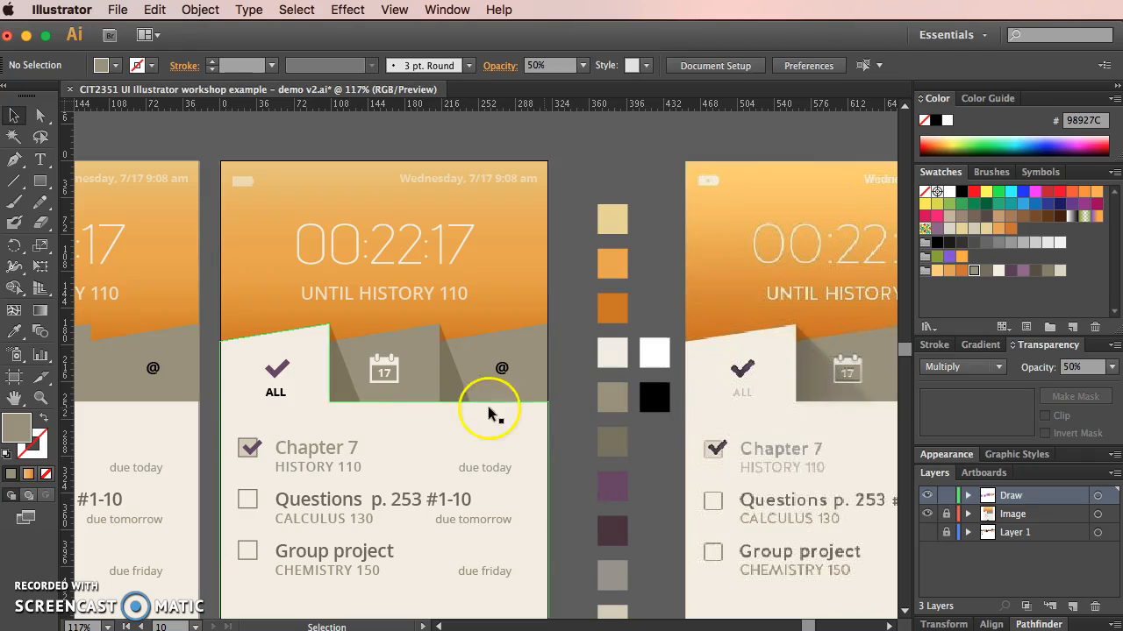
Compare the screen with the reference design and isolate the Screen Elements group containing the purple plus button
{"action": "scroll", "coordinate": [614, 381], "scroll_direction": "right", "scroll_amount": 5}
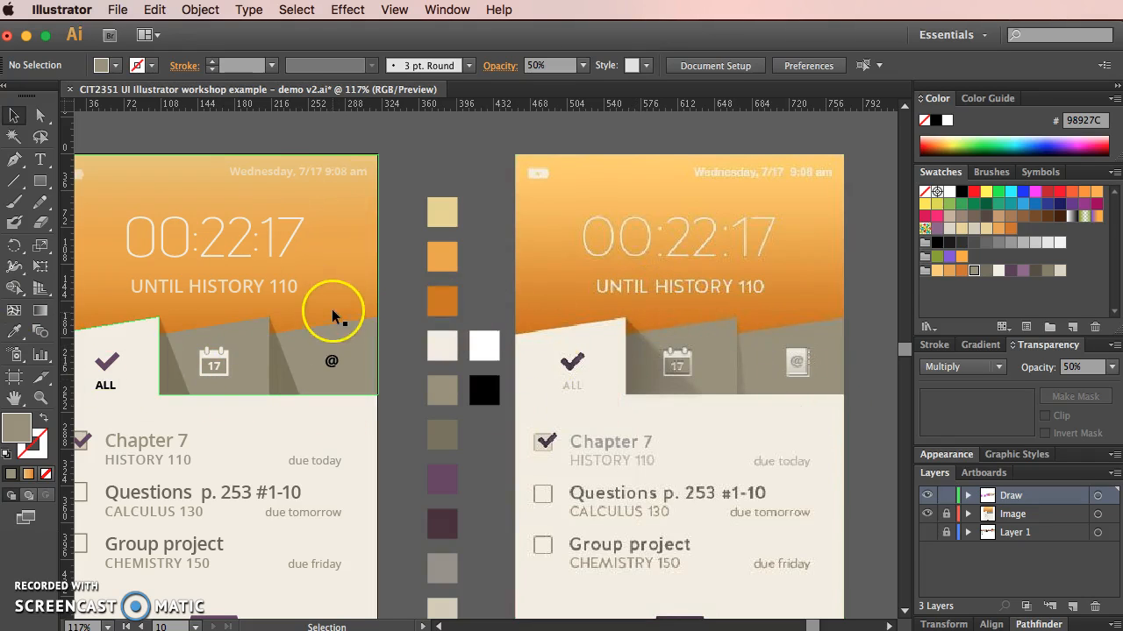
{"action": "left_click_drag", "start_coordinate": [306, 318], "coordinate": [626, 305]}
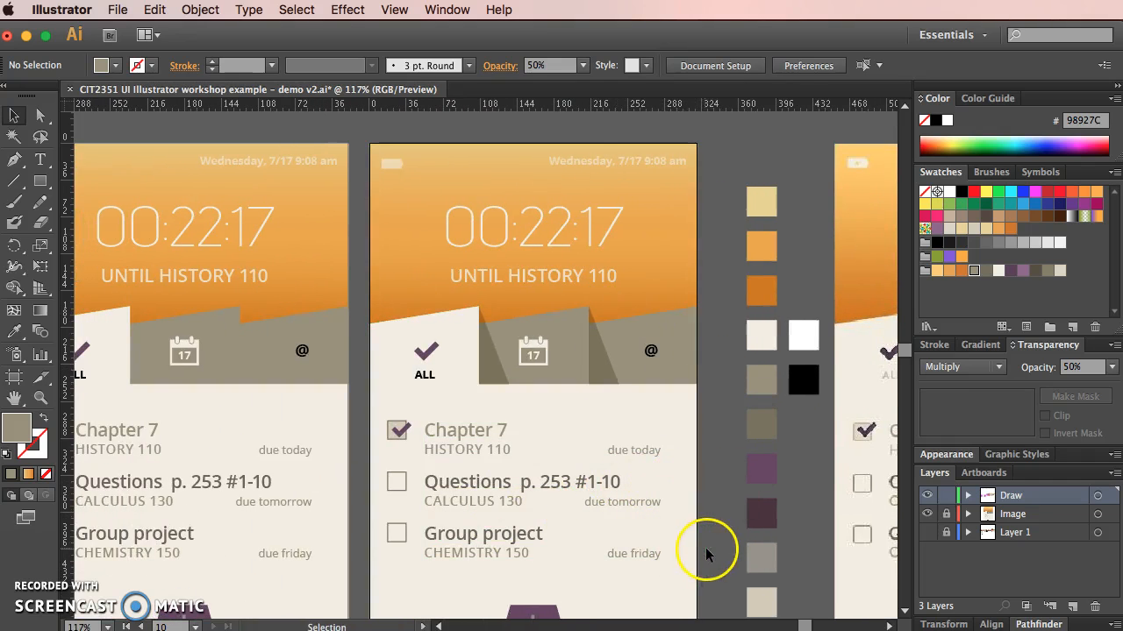
{"action": "left_click_drag", "start_coordinate": [705, 554], "coordinate": [689, 447]}
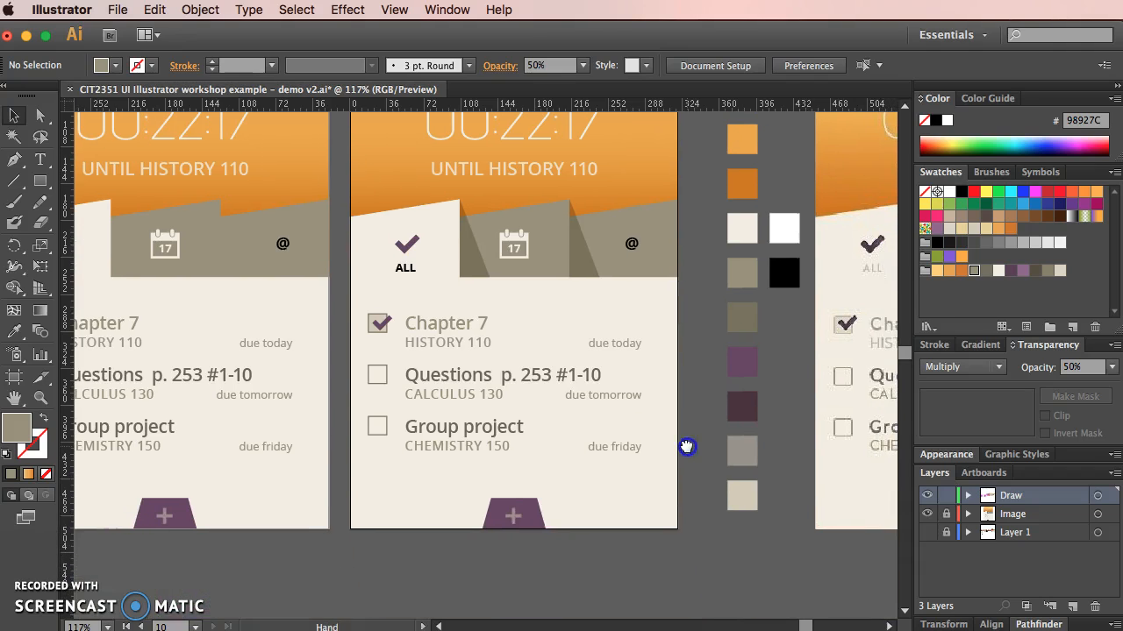
{"action": "left_click", "coordinate": [529, 519]}
{"action": "left_click_drag", "start_coordinate": [714, 564], "coordinate": [709, 565]}
{"action": "scroll", "coordinate": [709, 566], "scroll_direction": "right", "scroll_amount": 5}
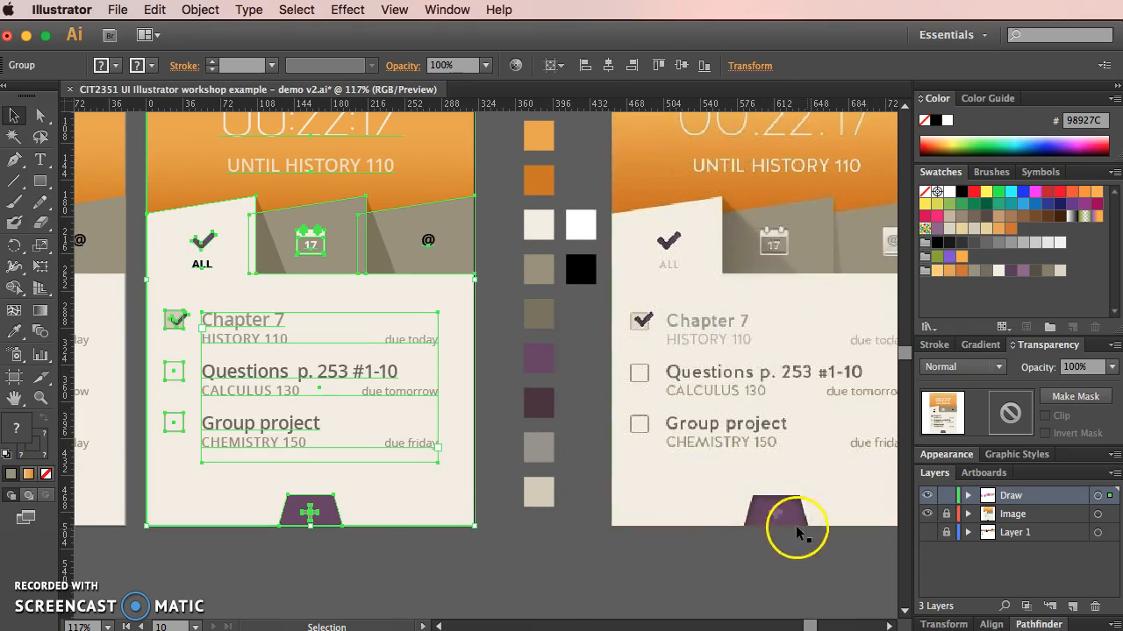
{"action": "left_click", "coordinate": [340, 572]}
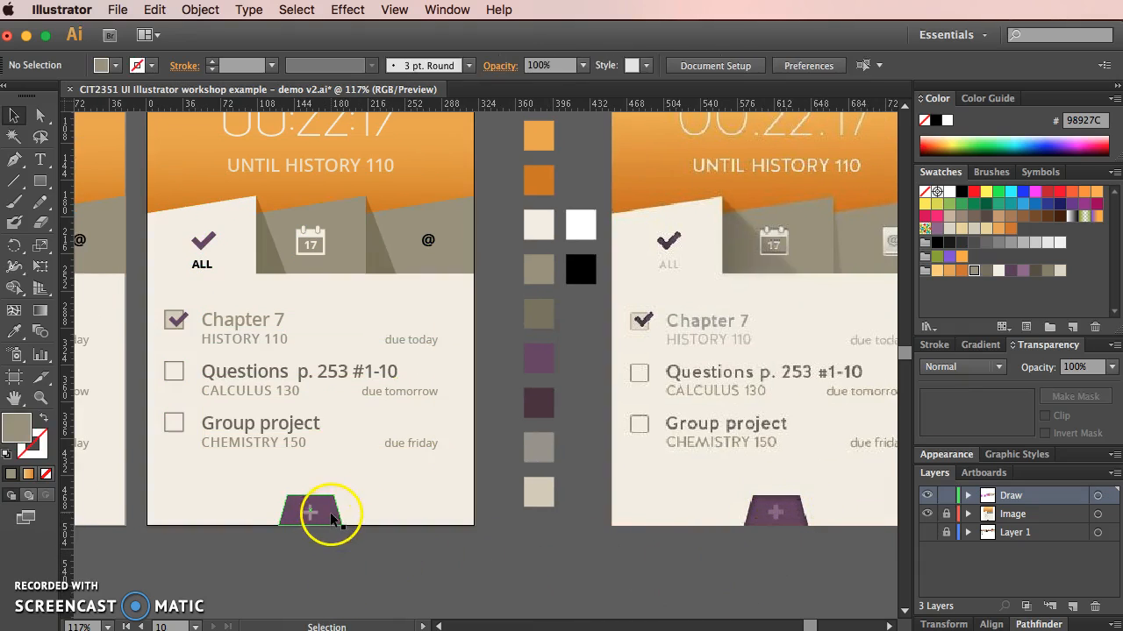
{"action": "left_click", "coordinate": [332, 517]}
{"action": "double_click", "coordinate": [331, 517]}
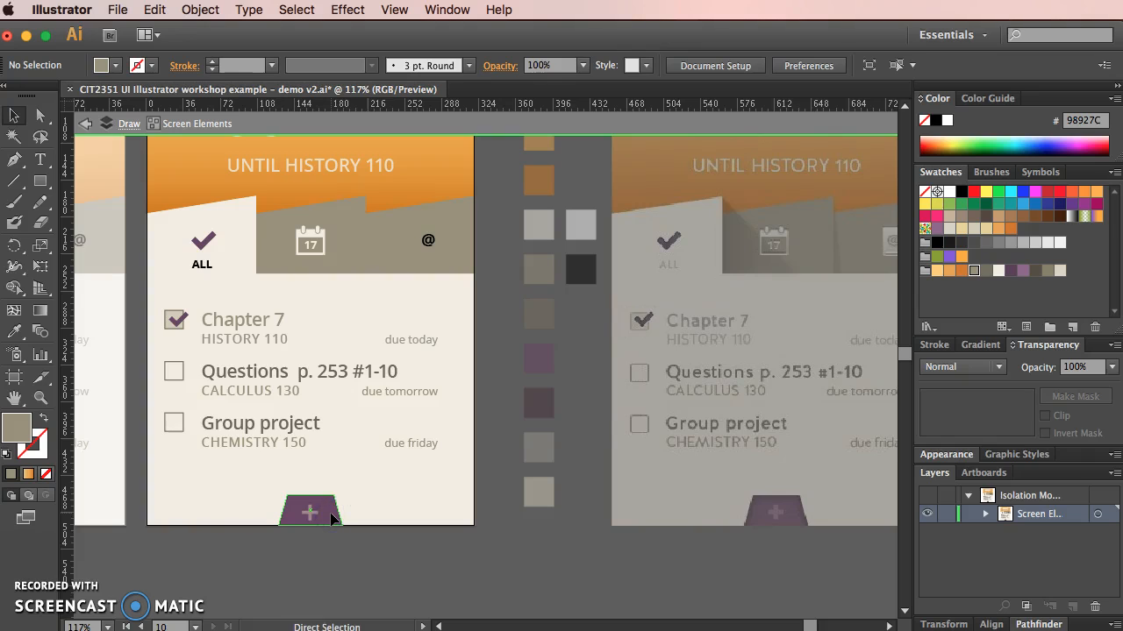
Copy the plus button's purple trapezoid and paste the duplicate in back of the original
{"action": "key", "text": "super+plus"}
{"action": "key", "text": "super+plus"}
{"action": "key", "text": "space"}
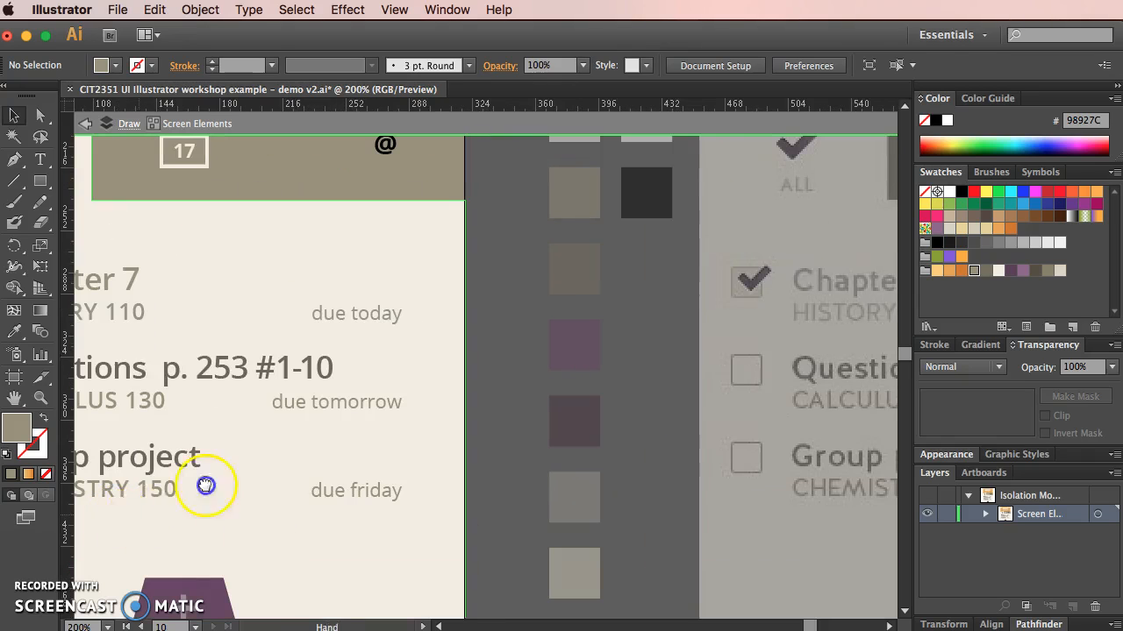
{"action": "left_click_drag", "start_coordinate": [206, 485], "coordinate": [478, 304]}
{"action": "left_click", "coordinate": [495, 370]}
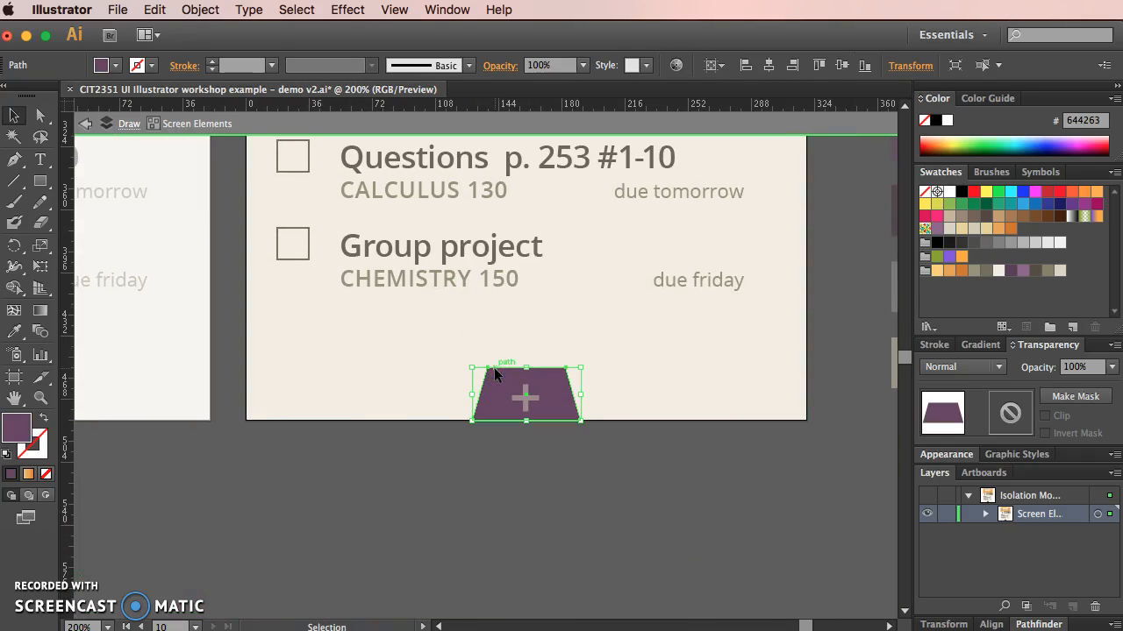
{"action": "left_click", "coordinate": [155, 9]}
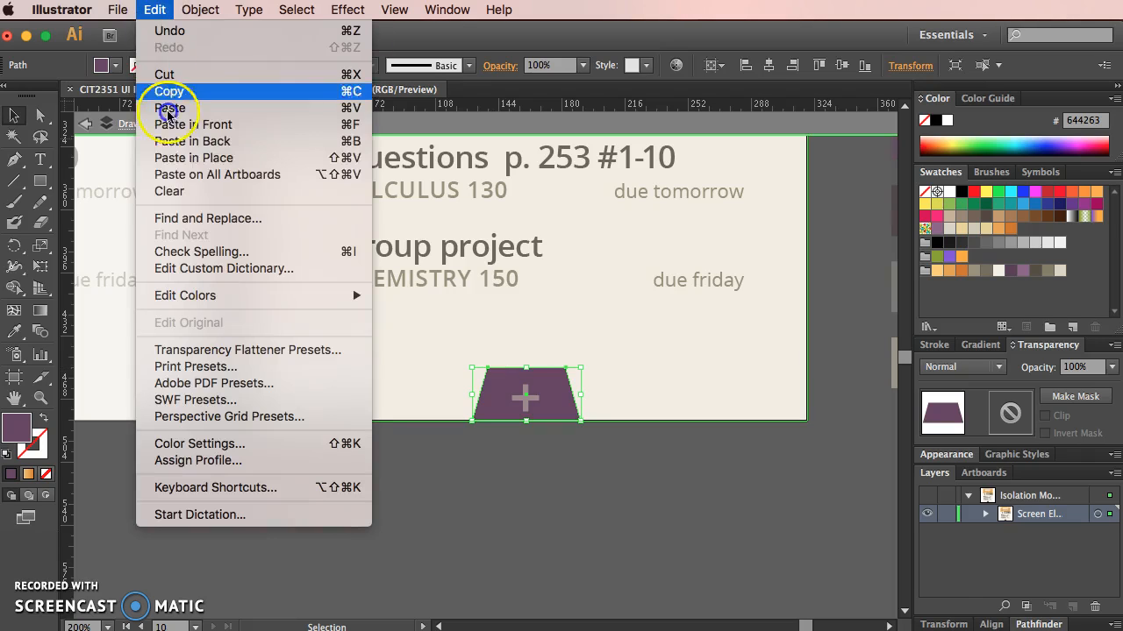
{"action": "left_click", "coordinate": [192, 95]}
{"action": "left_click", "coordinate": [154, 10]}
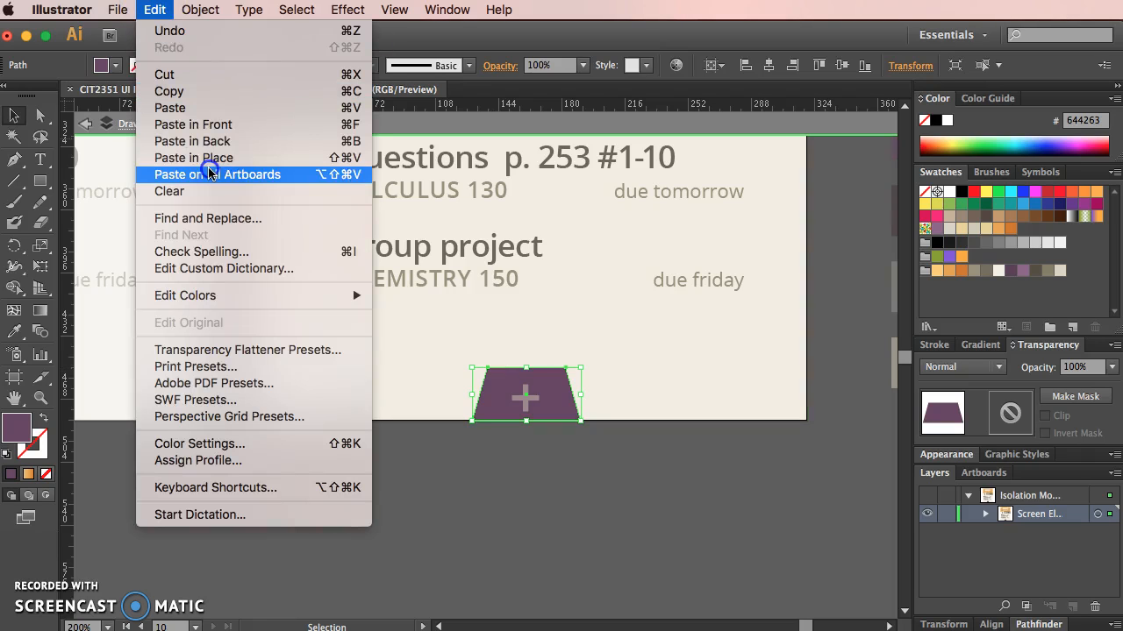
{"action": "left_click", "coordinate": [222, 145]}
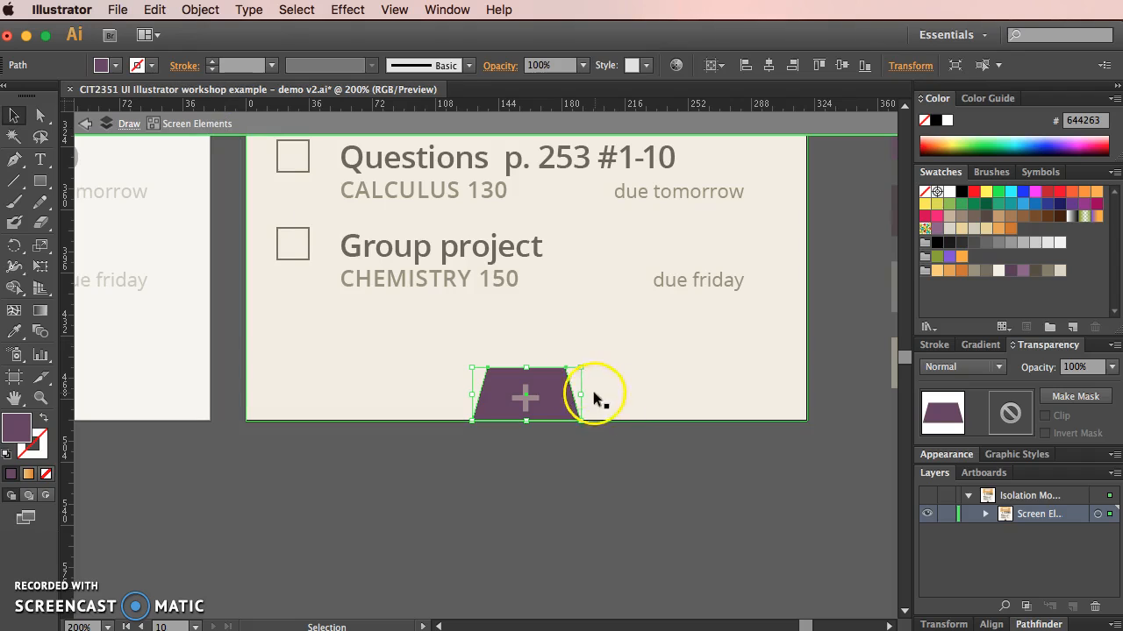
Shrink the front purple trapezoid so an even margin of the one behind it surrounds its upper and slanted edges
{"action": "left_click_drag", "start_coordinate": [582, 370], "coordinate": [576, 371]}
{"action": "left_click", "coordinate": [502, 377]}
{"action": "left_click_drag", "start_coordinate": [495, 379], "coordinate": [496, 384]}
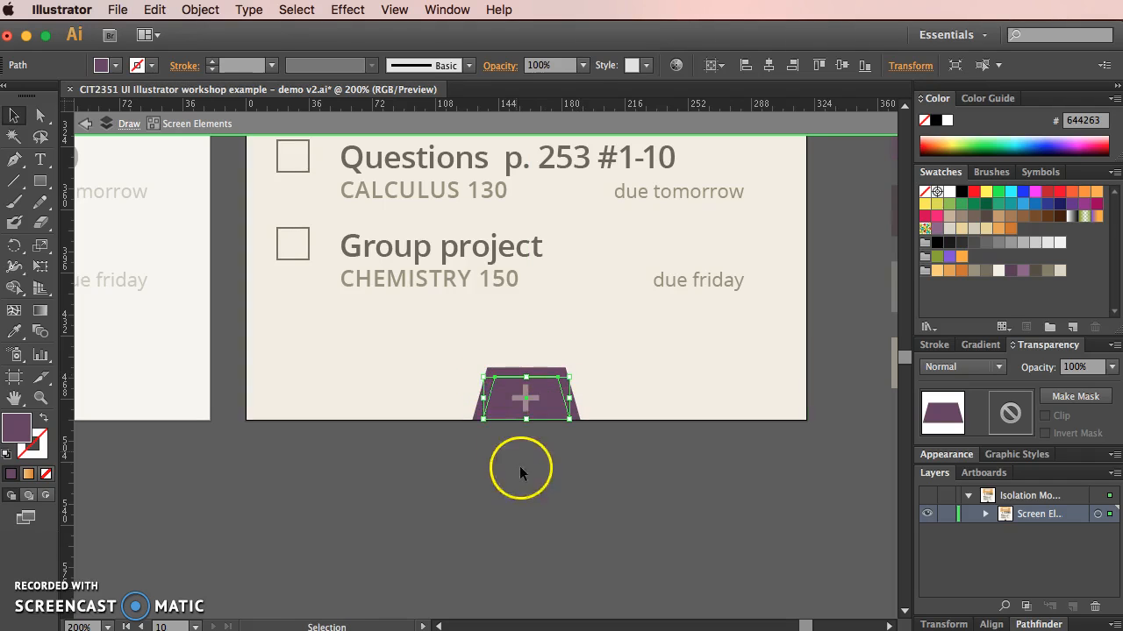
{"action": "left_click", "coordinate": [549, 477]}
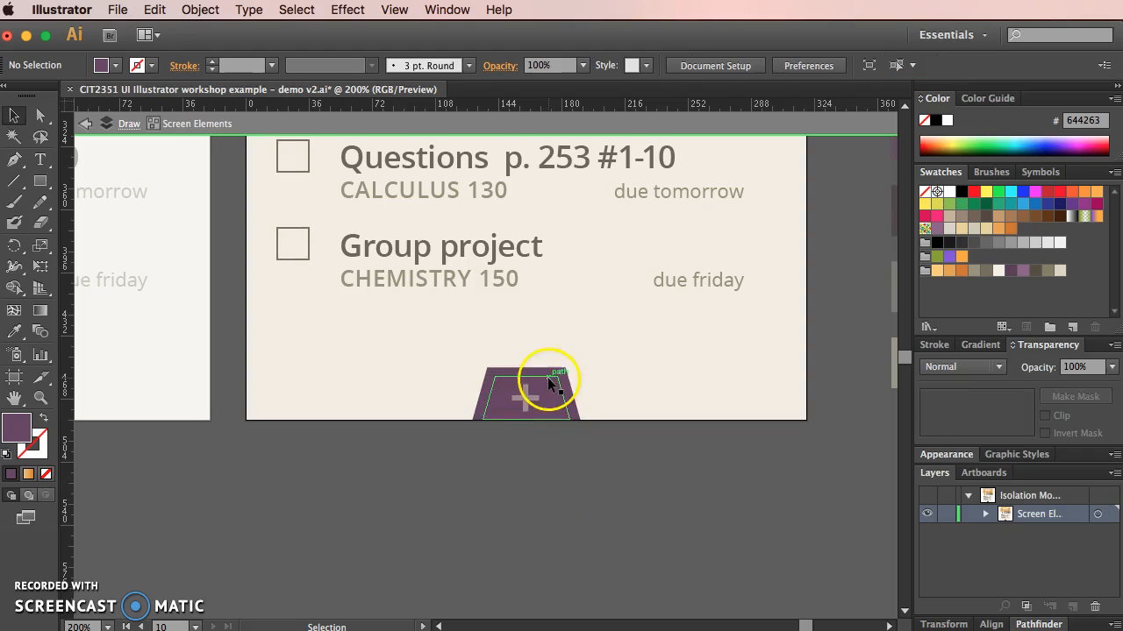
Fill the larger back trapezoid with the dark plum colour 47313D sampled from the palette
{"action": "left_click", "coordinate": [554, 368]}
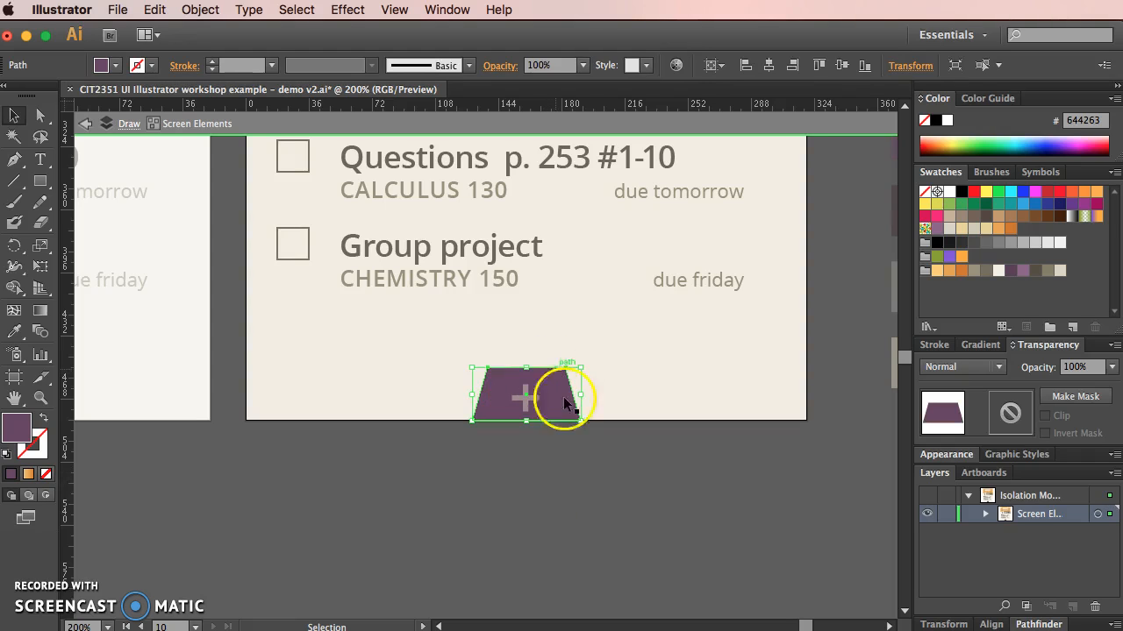
{"action": "left_click_drag", "start_coordinate": [797, 447], "coordinate": [463, 525]}
{"action": "left_click", "coordinate": [14, 331]}
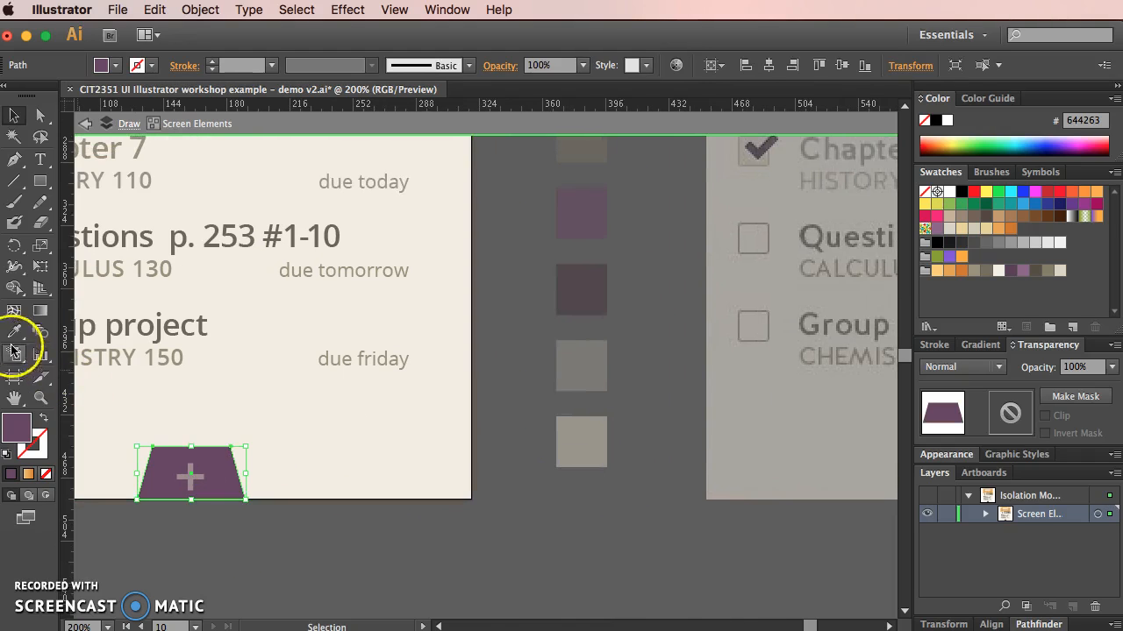
{"action": "left_click", "coordinate": [602, 284]}
Select the purple and dark plum trapezoids together and set their Y position to 480 px, measured from the lower-left reference point
{"action": "left_click", "coordinate": [14, 114]}
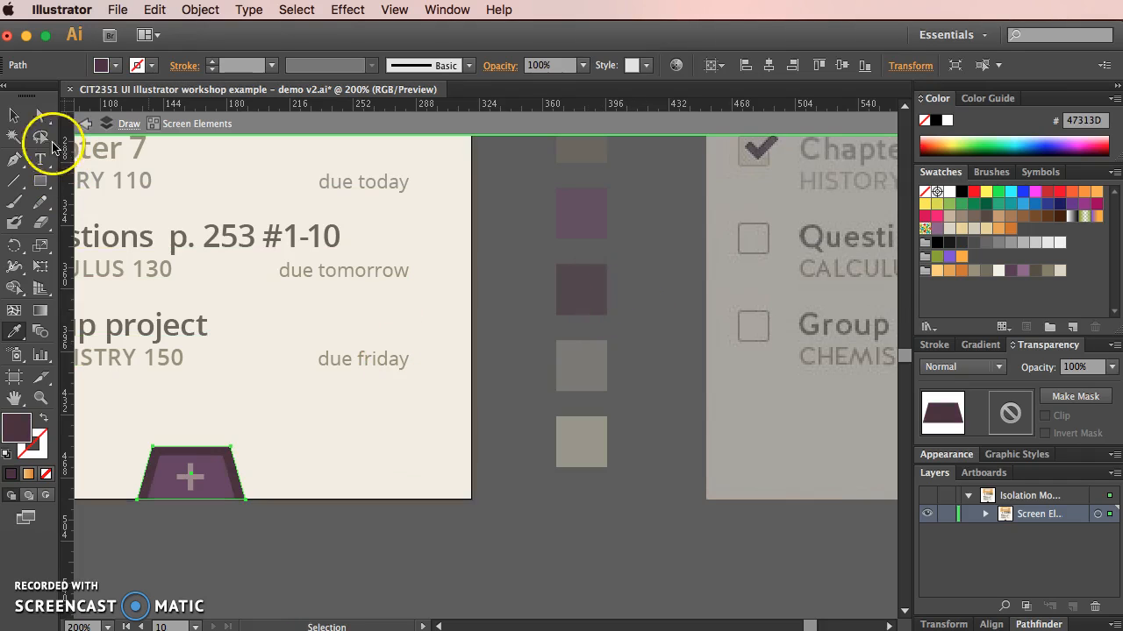
{"action": "left_click", "coordinate": [205, 493]}
{"action": "left_click", "coordinate": [210, 473]}
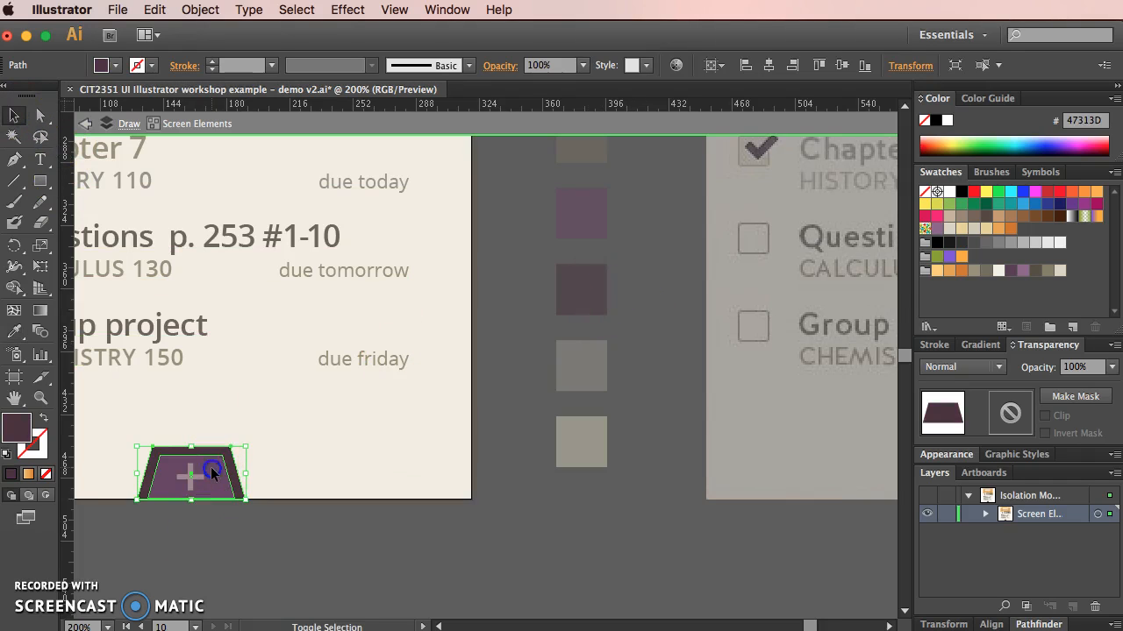
{"action": "left_click", "coordinate": [211, 518]}
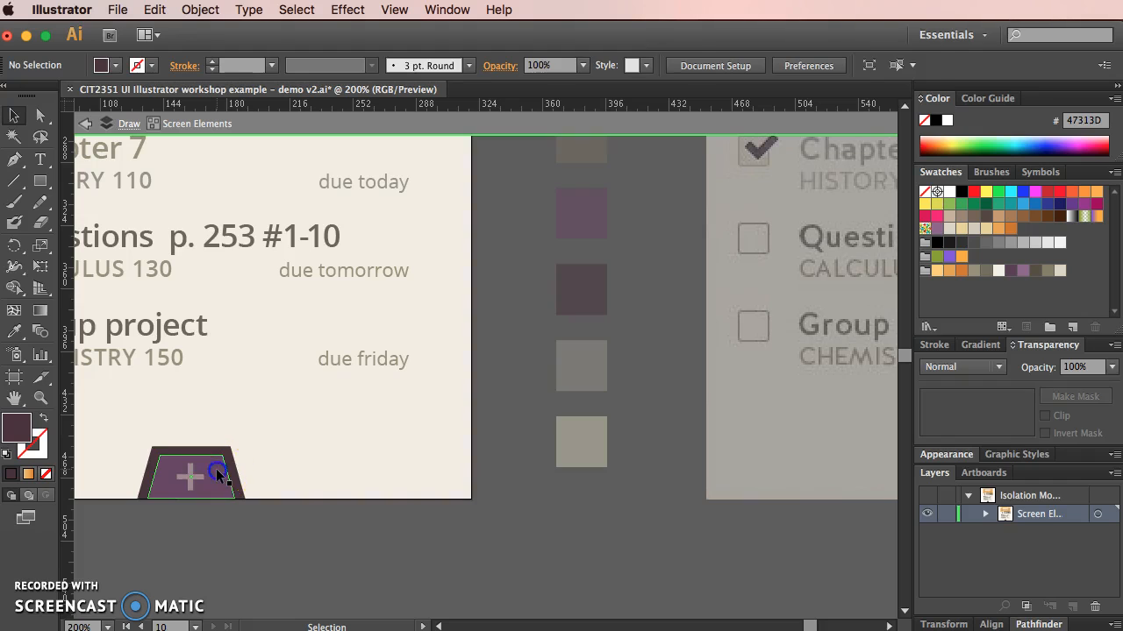
{"action": "left_click", "coordinate": [219, 475]}
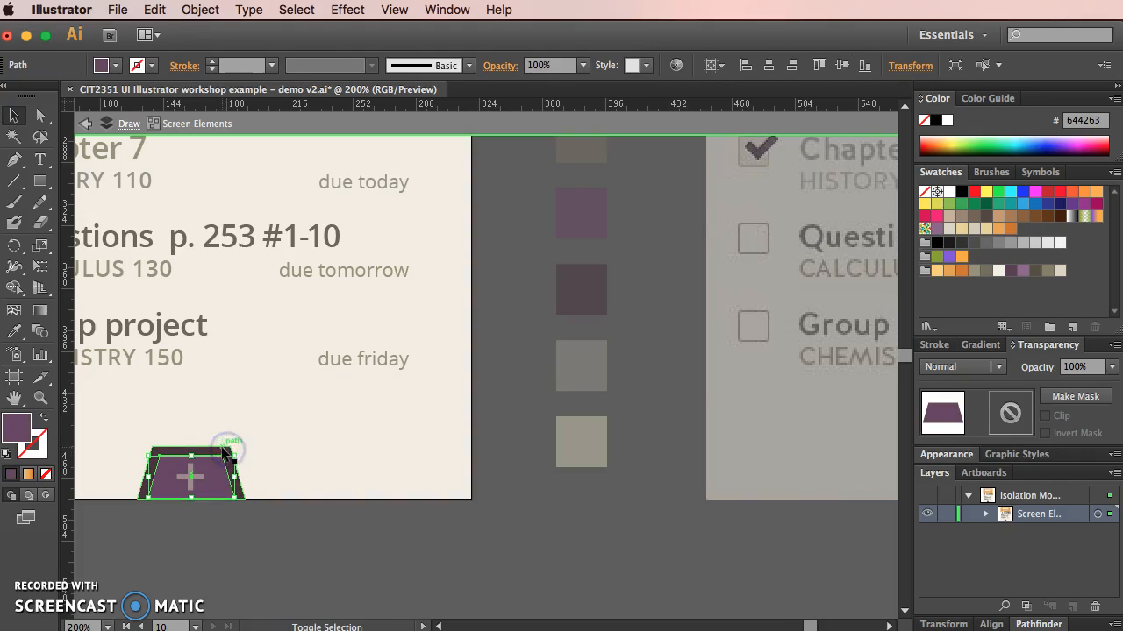
{"action": "left_click", "coordinate": [224, 451], "text": "shift"}
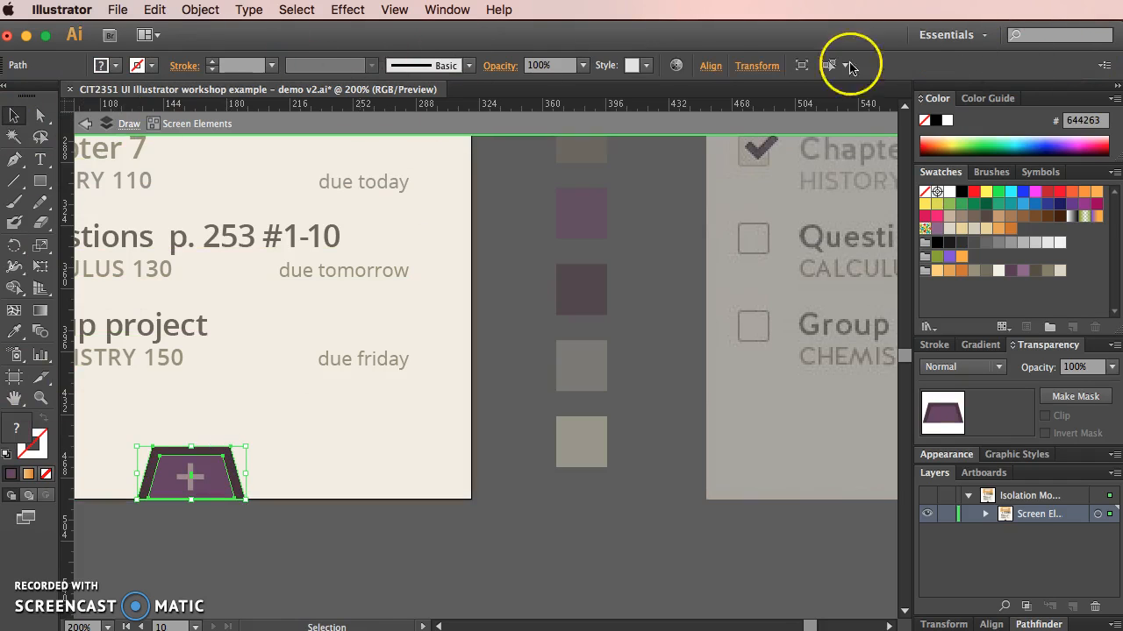
{"action": "left_click", "coordinate": [757, 66]}
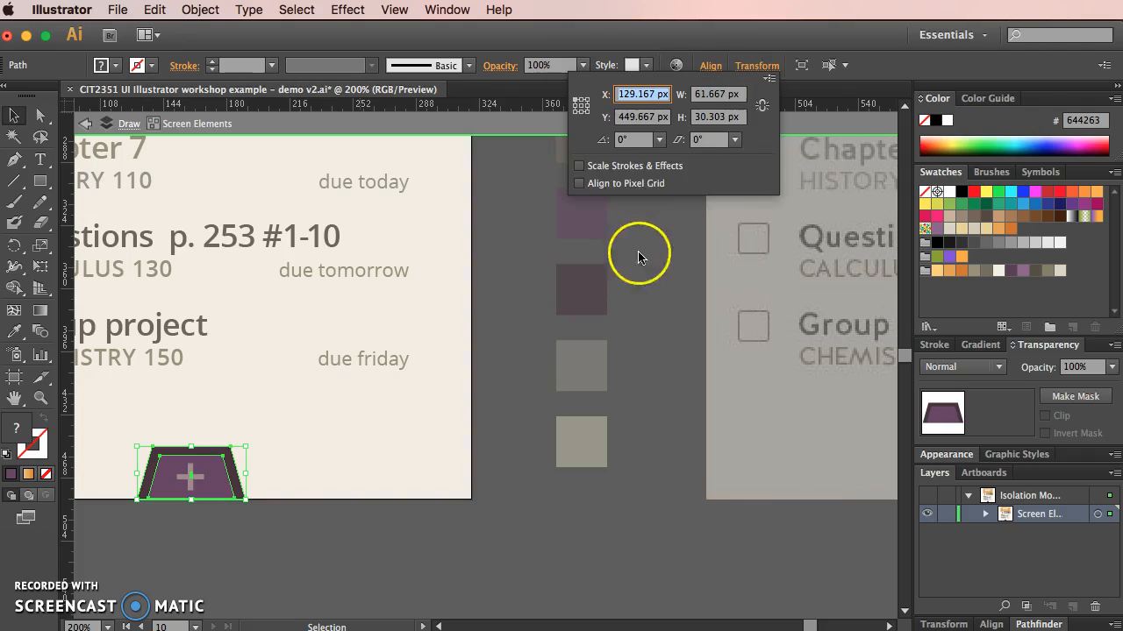
{"action": "left_click", "coordinate": [587, 112]}
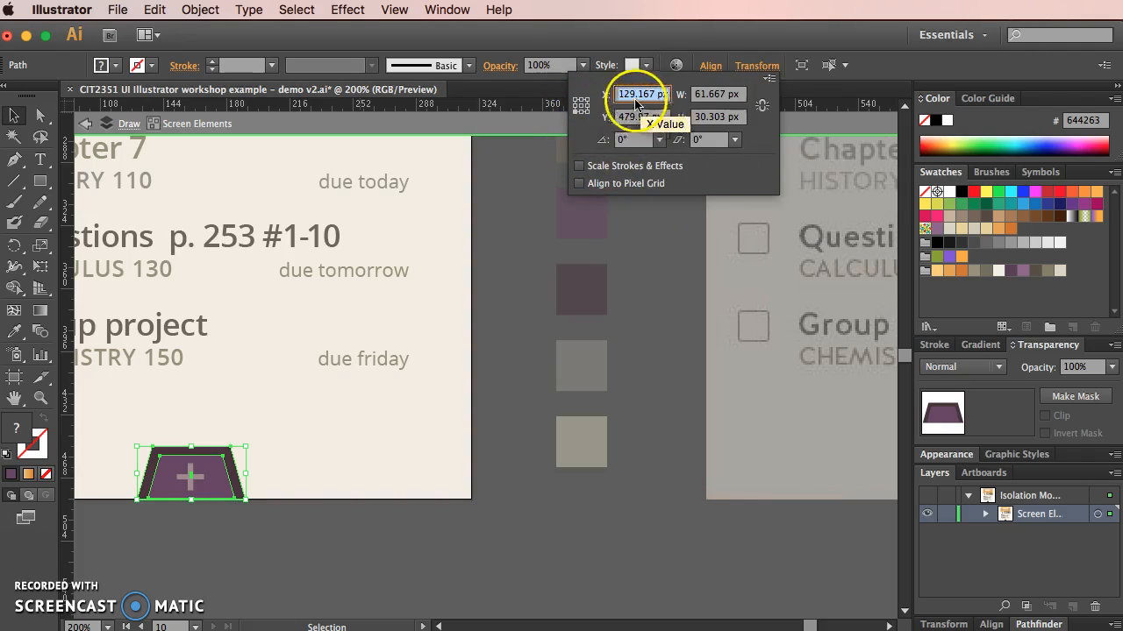
{"action": "left_click", "coordinate": [644, 118]}
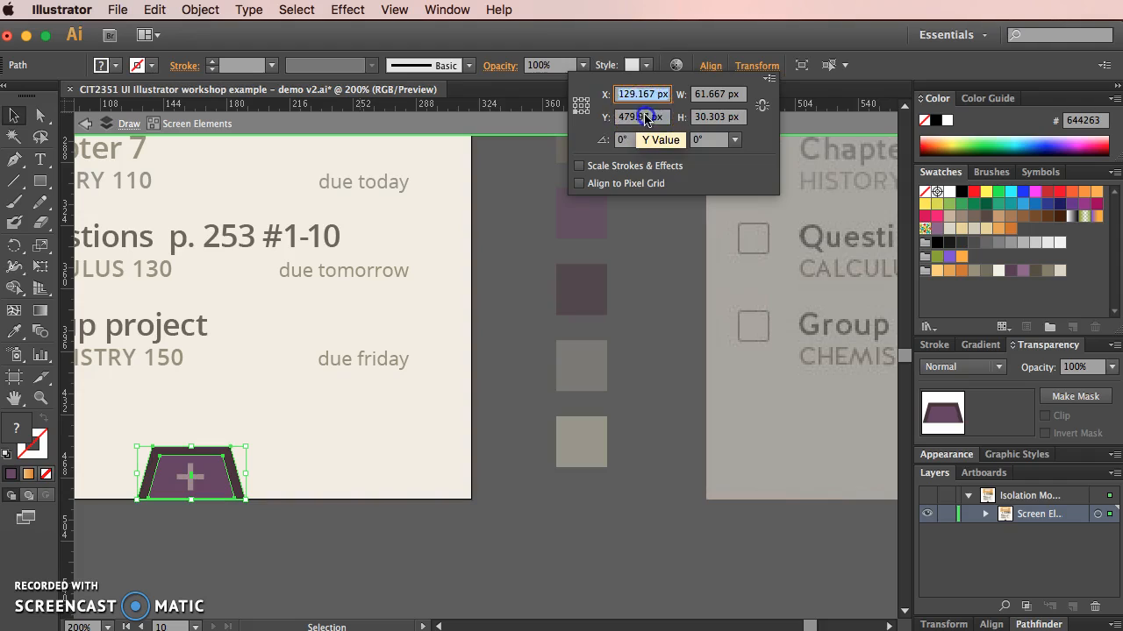
{"action": "double_click", "coordinate": [628, 117]}
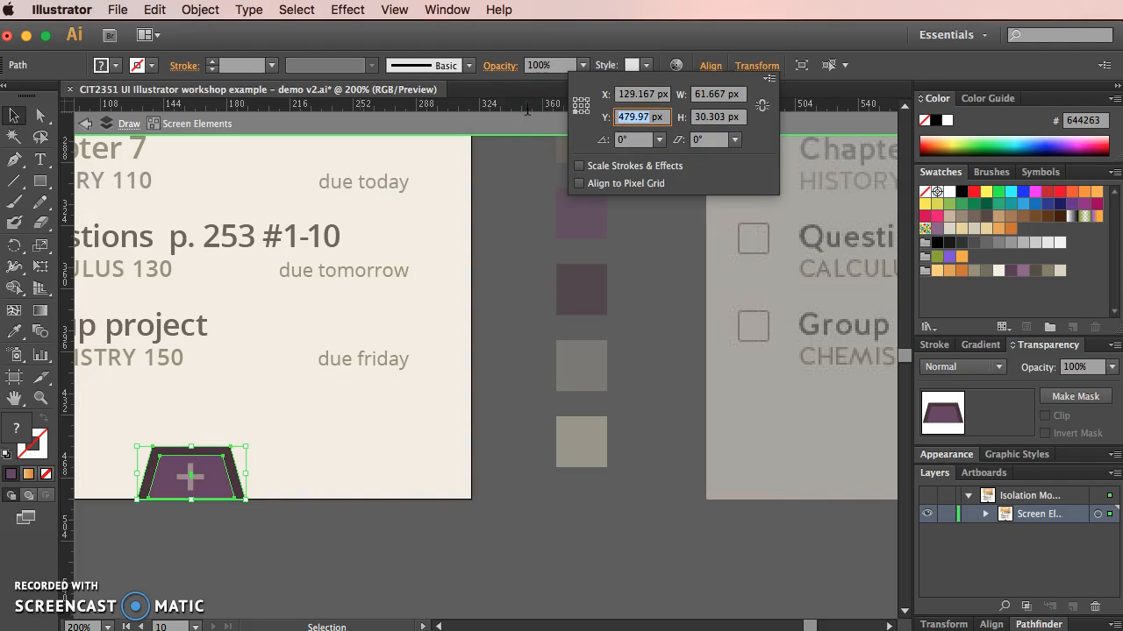
{"action": "type", "text": "480"}
{"action": "key", "text": "Return"}
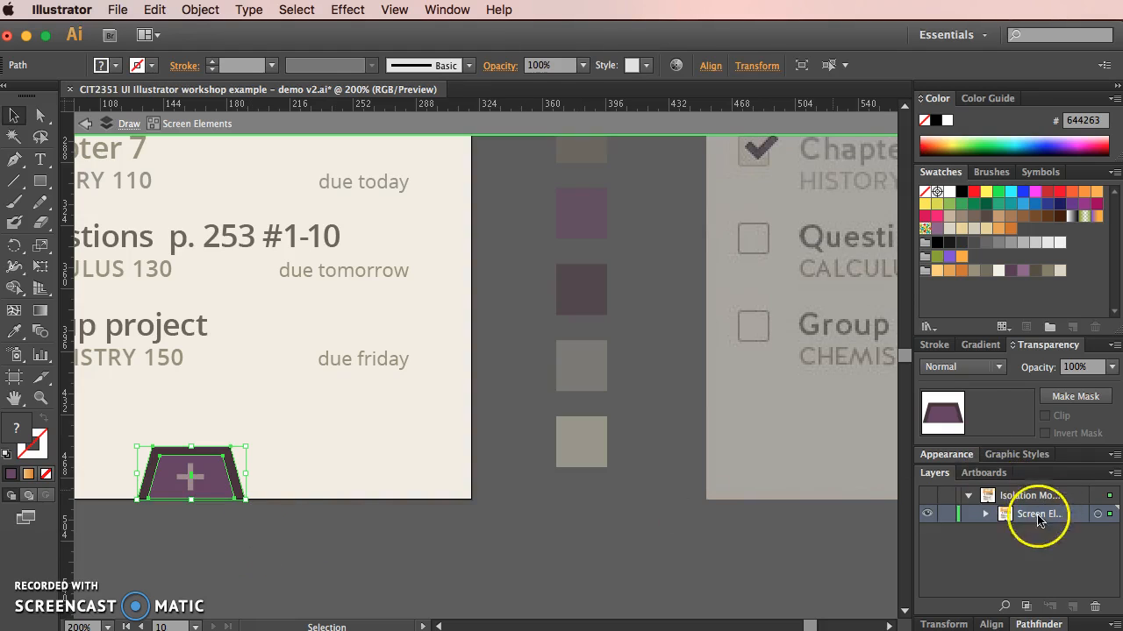
Align the bottom edges of the purple and dark plum trapezoids
{"action": "left_click", "coordinate": [708, 65]}
{"action": "left_click", "coordinate": [706, 114]}
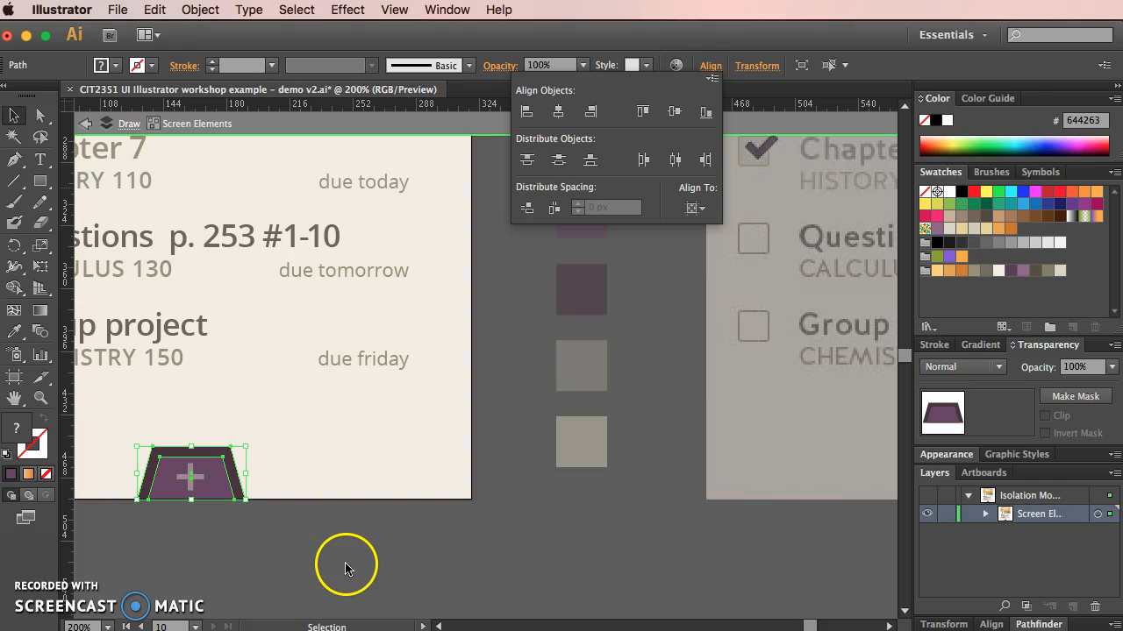
Try to blend the ungrouped trapezoids from the inner one's upper-left corner, and undo the attempt
{"action": "left_click", "coordinate": [35, 336]}
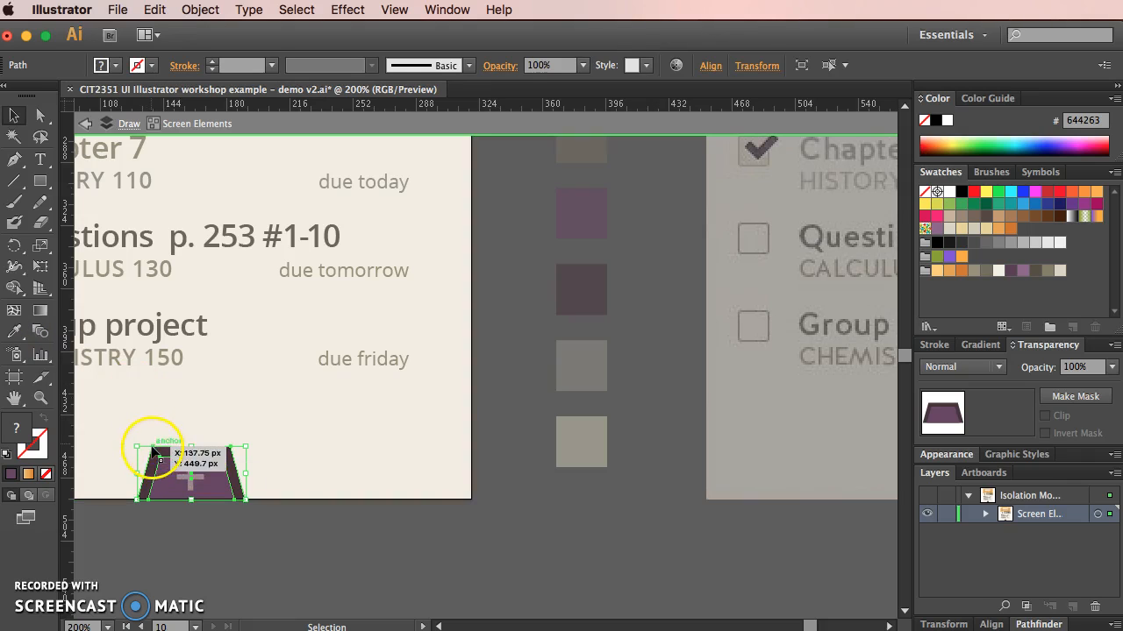
{"action": "key", "text": "super+equal"}
{"action": "key", "text": "super+equal"}
{"action": "key", "text": "super+equal"}
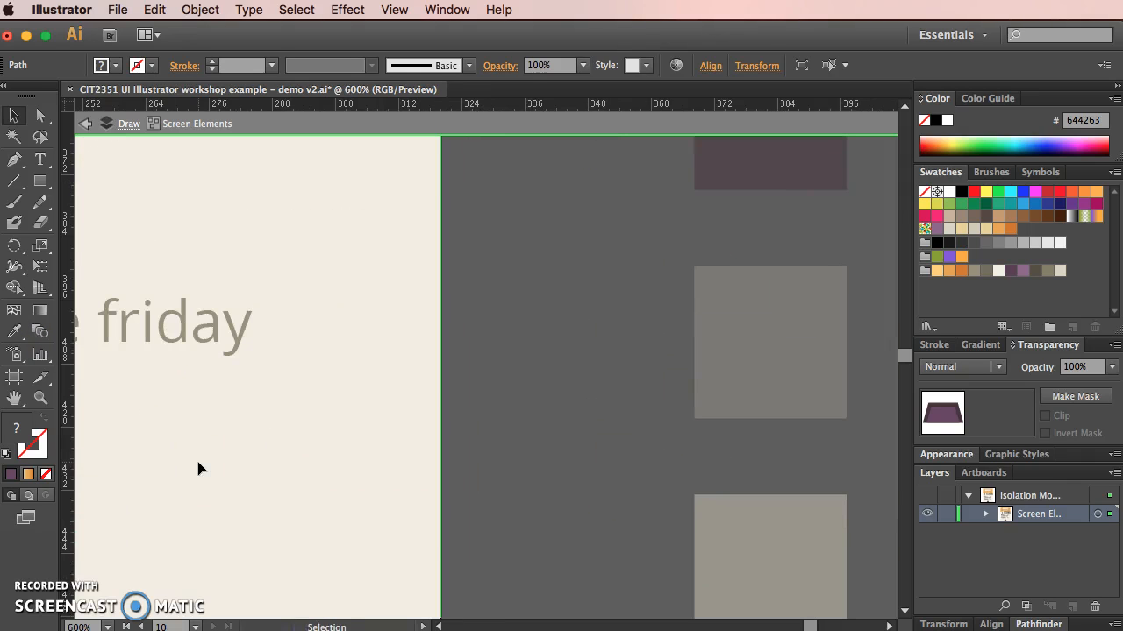
{"action": "left_click_drag", "start_coordinate": [193, 476], "coordinate": [943, 211]}
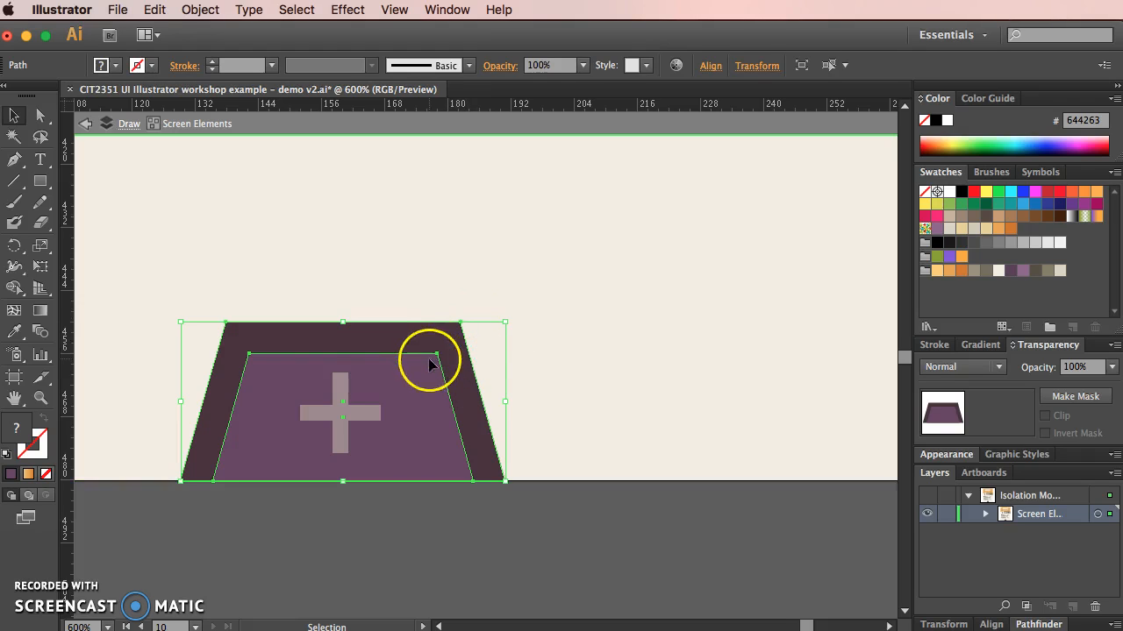
{"action": "left_click", "coordinate": [40, 332]}
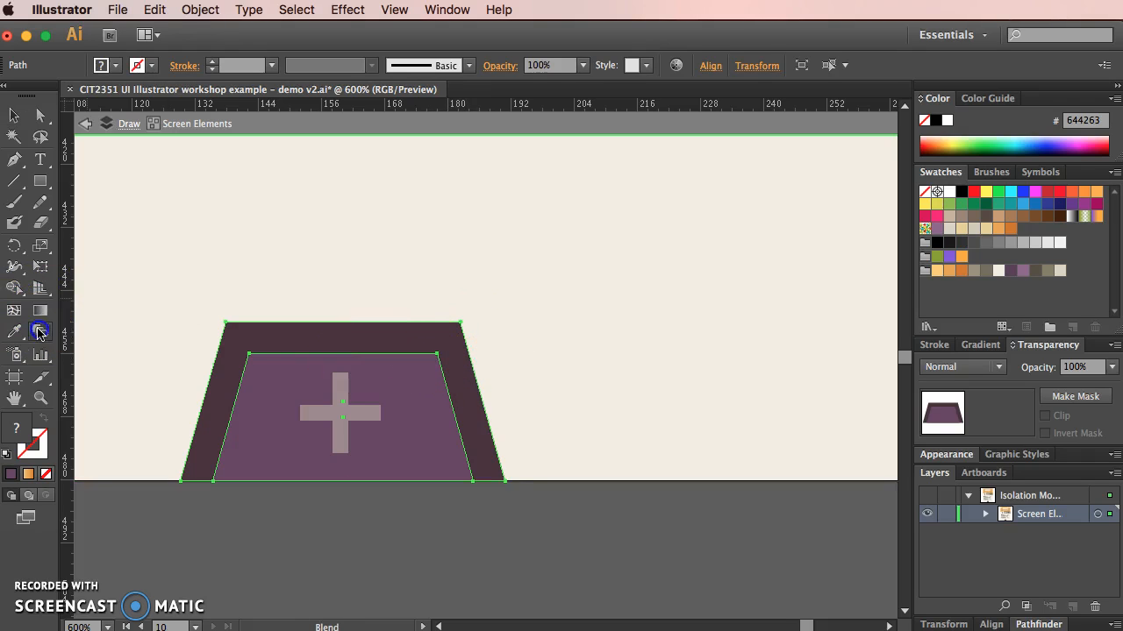
{"action": "left_click", "coordinate": [249, 355]}
{"action": "key", "text": "super+z"}
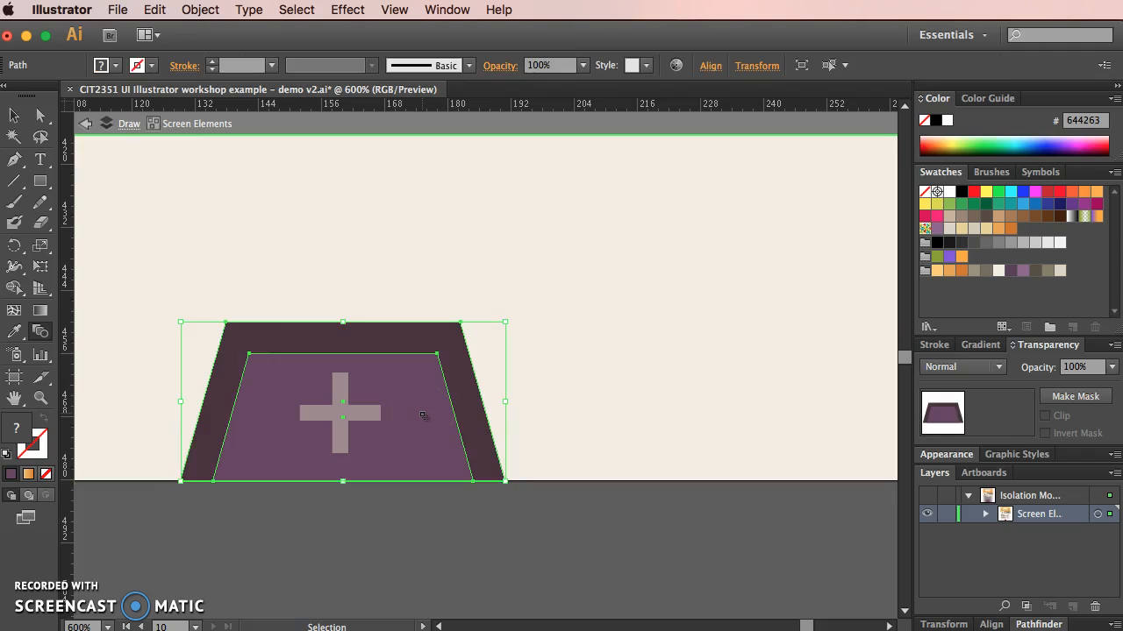
Group the purple and dark plum trapezoids, and deselect them
{"action": "left_click", "coordinate": [14, 115]}
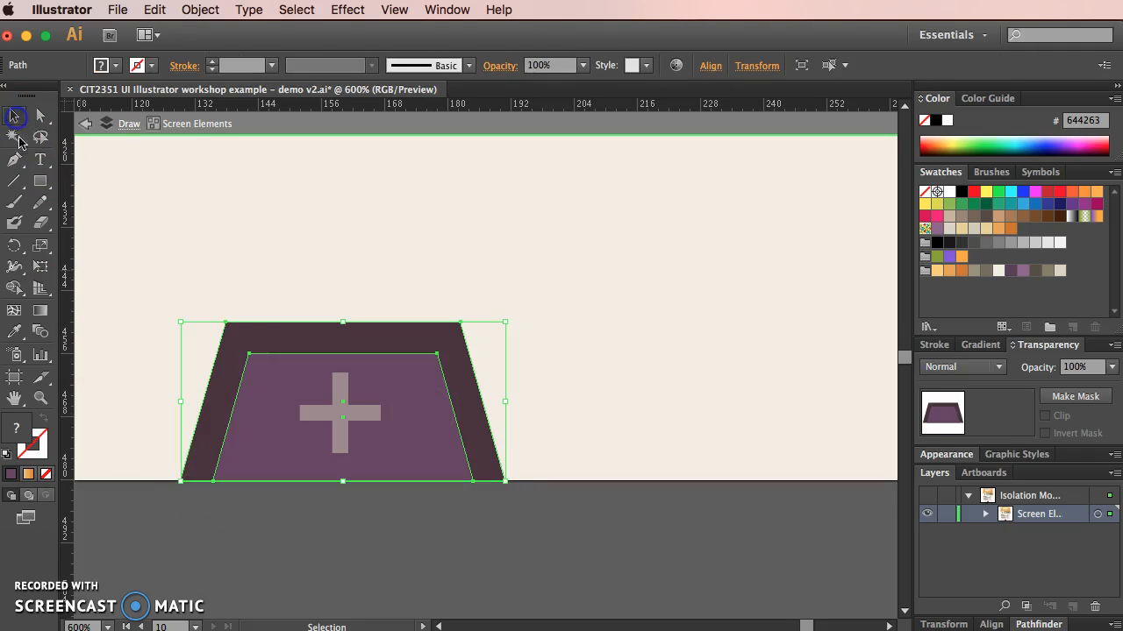
{"action": "right_click", "coordinate": [243, 343]}
{"action": "left_click", "coordinate": [359, 461]}
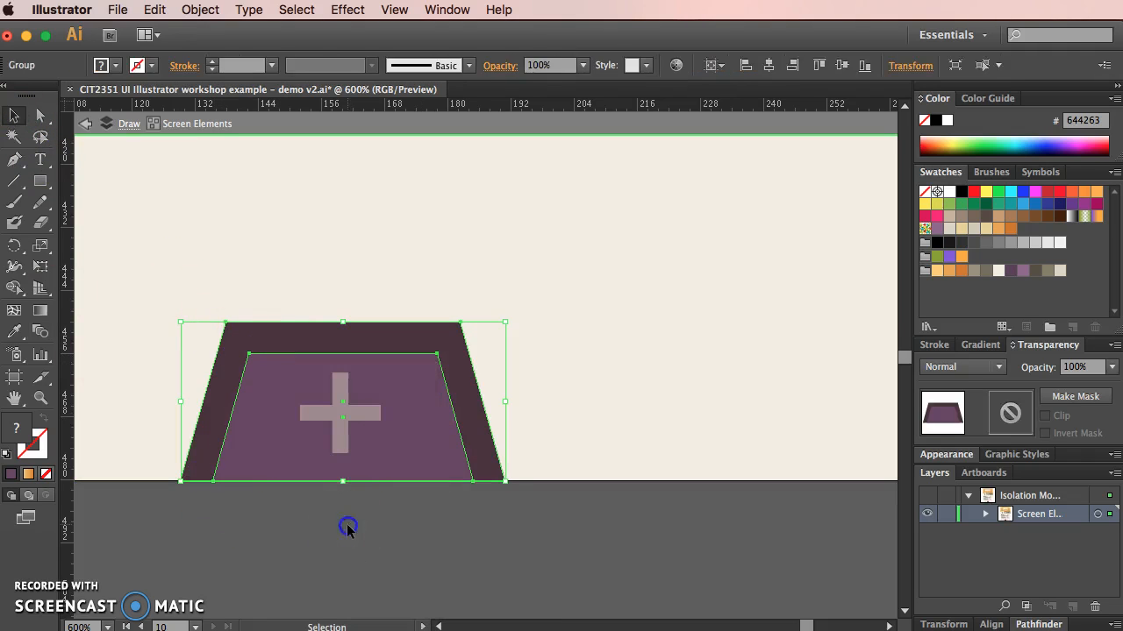
{"action": "left_click", "coordinate": [346, 526]}
Isolate the trapezoid group and blend the dark outer trapezoid into the purple inner one between their matching upper-left corners
{"action": "double_click", "coordinate": [320, 349]}
{"action": "left_click", "coordinate": [312, 360]}
{"action": "left_click", "coordinate": [318, 328], "text": "shift"}
{"action": "left_click", "coordinate": [39, 331]}
{"action": "left_click", "coordinate": [232, 320]}
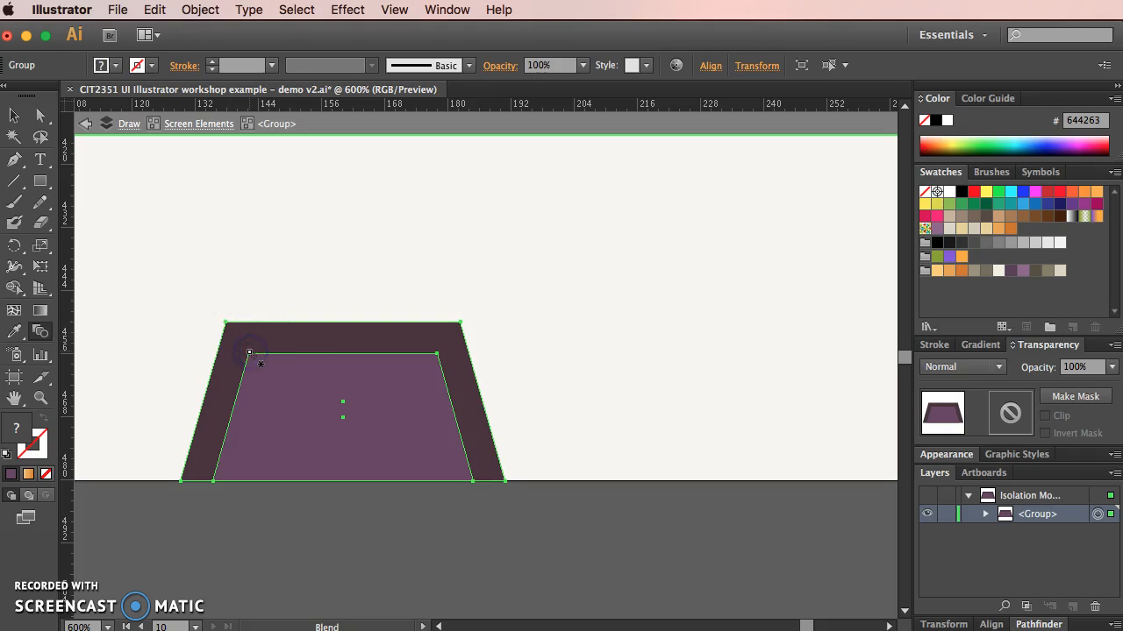
{"action": "left_click", "coordinate": [249, 354]}
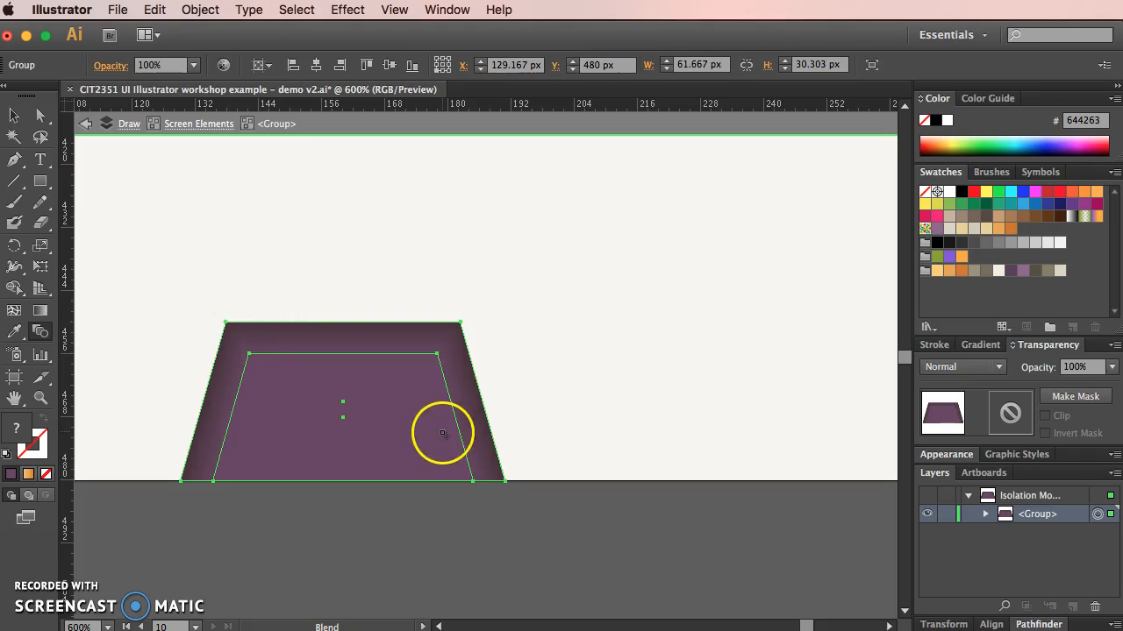
Apply Smooth Color spacing in the trapezoid blend's options and deselect the artwork
{"action": "double_click", "coordinate": [41, 335]}
{"action": "left_click_drag", "start_coordinate": [807, 373], "coordinate": [696, 213]}
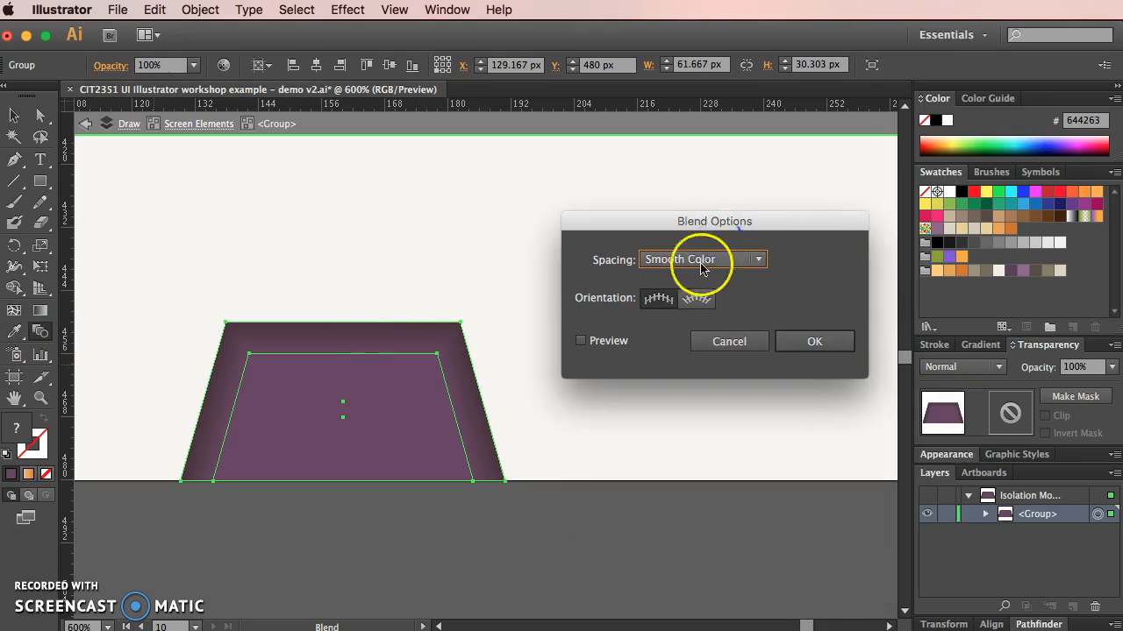
{"action": "left_click", "coordinate": [815, 342]}
{"action": "left_click", "coordinate": [11, 116]}
{"action": "left_click", "coordinate": [561, 542]}
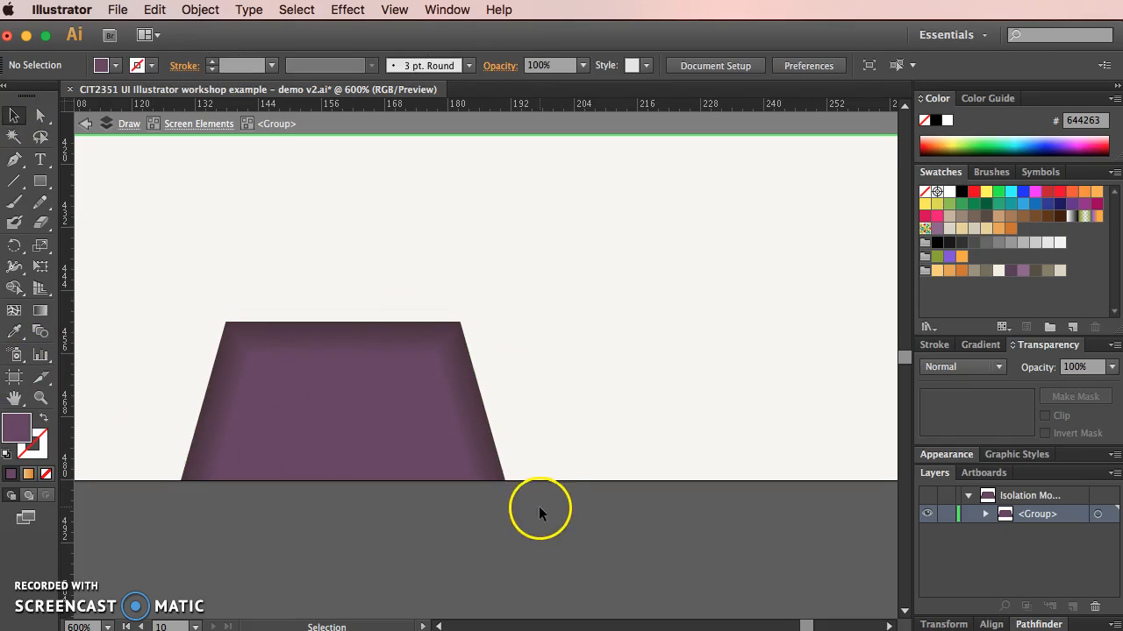
Exit isolation mode of the blended trapezoid group to return to the full artwork
{"action": "key", "text": "super+minus"}
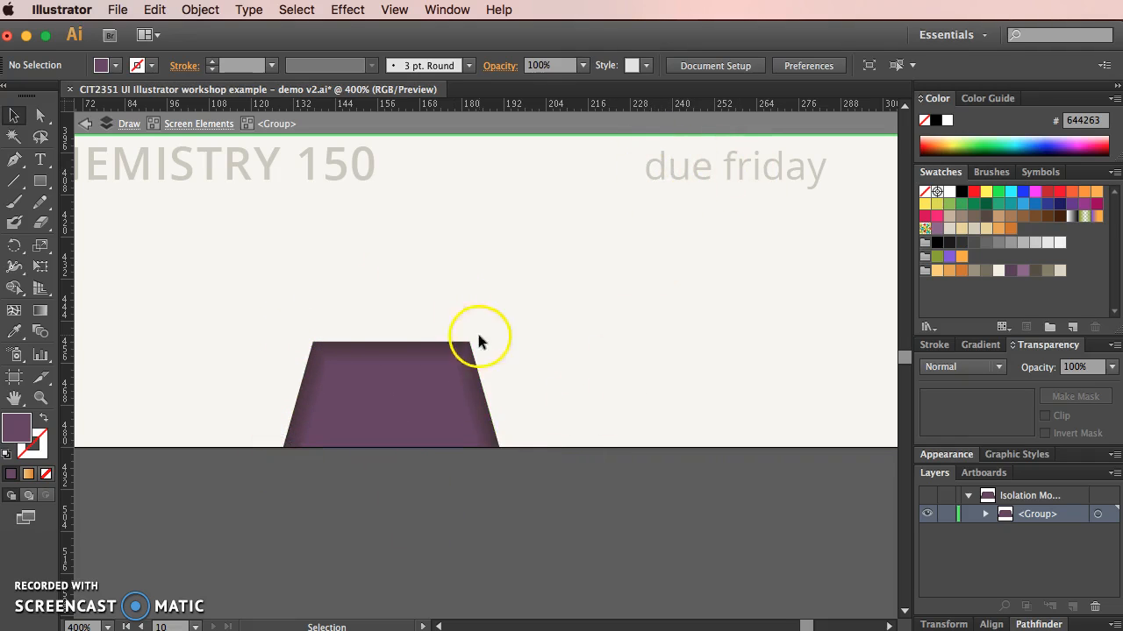
{"action": "double_click", "coordinate": [454, 575]}
{"action": "left_click", "coordinate": [579, 508]}
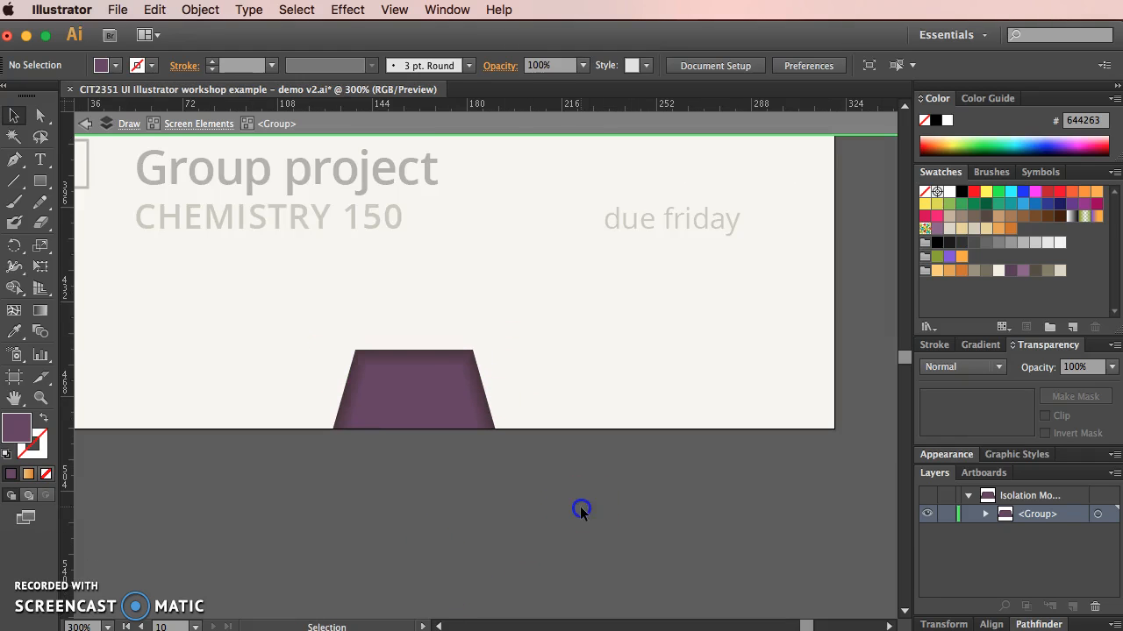
{"action": "key", "text": "super+minus"}
{"action": "key", "text": "super+minus"}
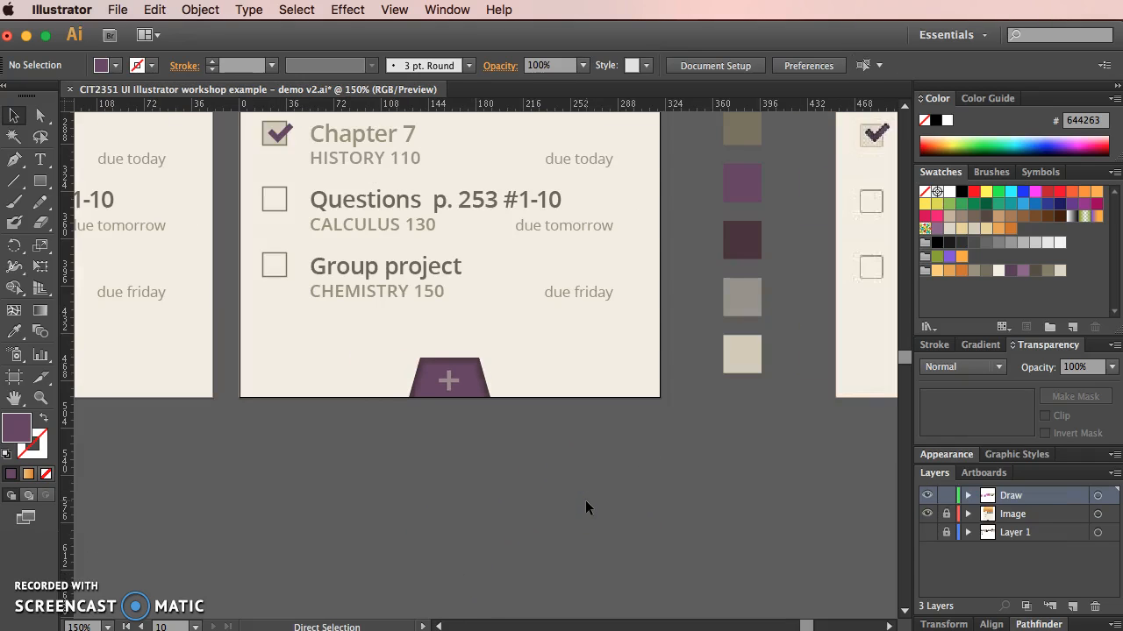
Duplicate both triangular tab shadows beside the ALL and calendar tabs, placing the copies exactly over the originals
{"action": "key", "text": "space"}
{"action": "left_click_drag", "start_coordinate": [600, 374], "coordinate": [532, 494]}
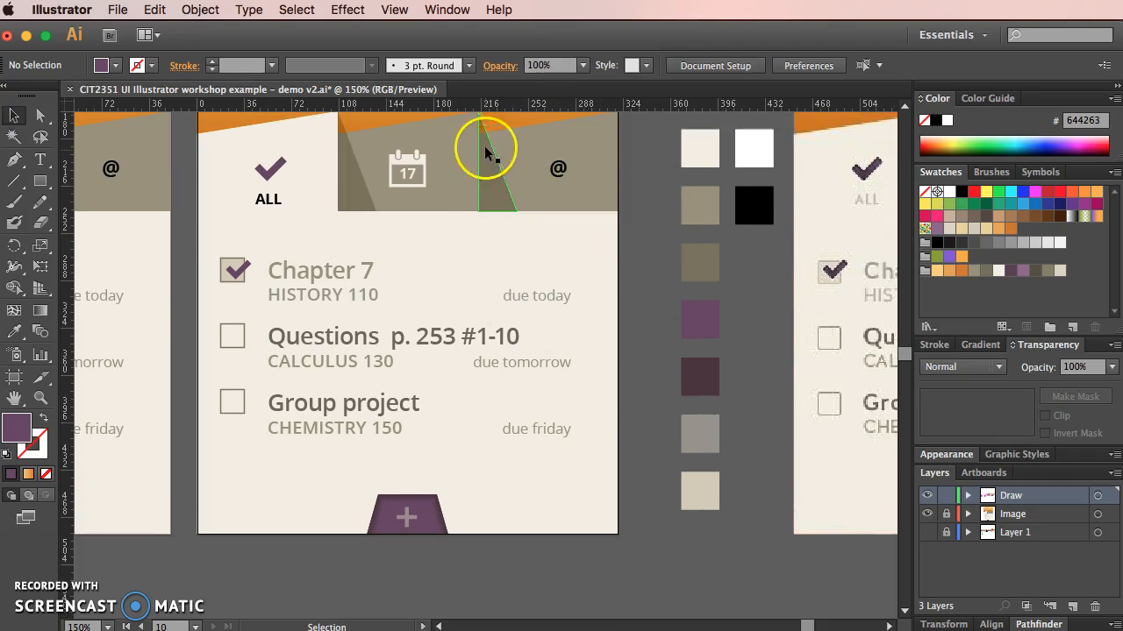
{"action": "key", "text": "super+equal"}
{"action": "key", "text": "super+equal"}
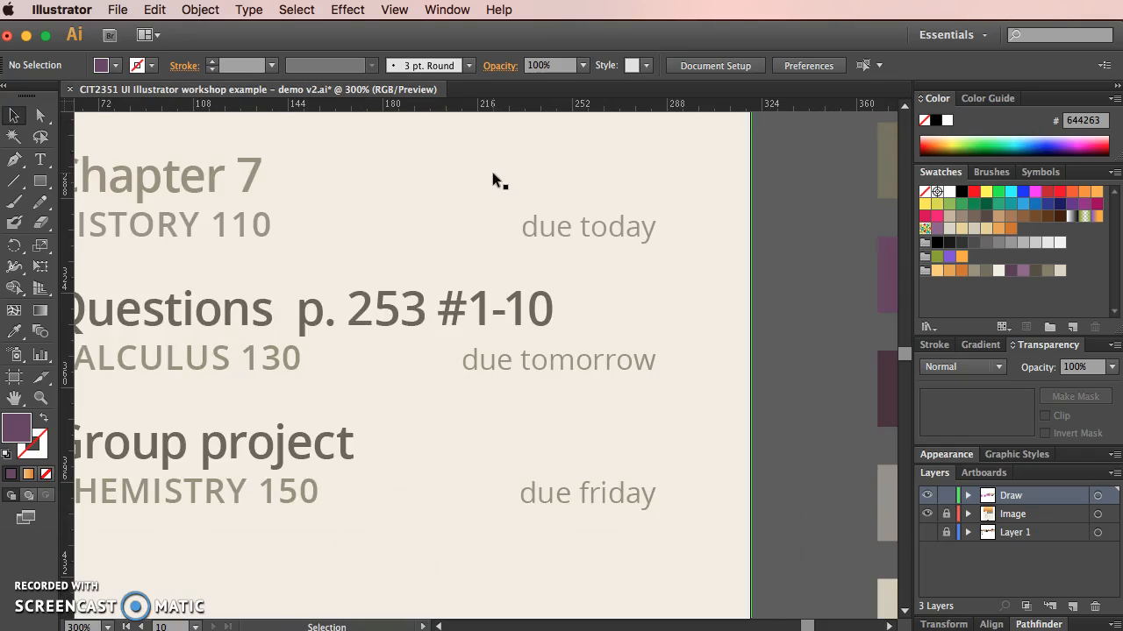
{"action": "left_click_drag", "start_coordinate": [446, 180], "coordinate": [684, 482]}
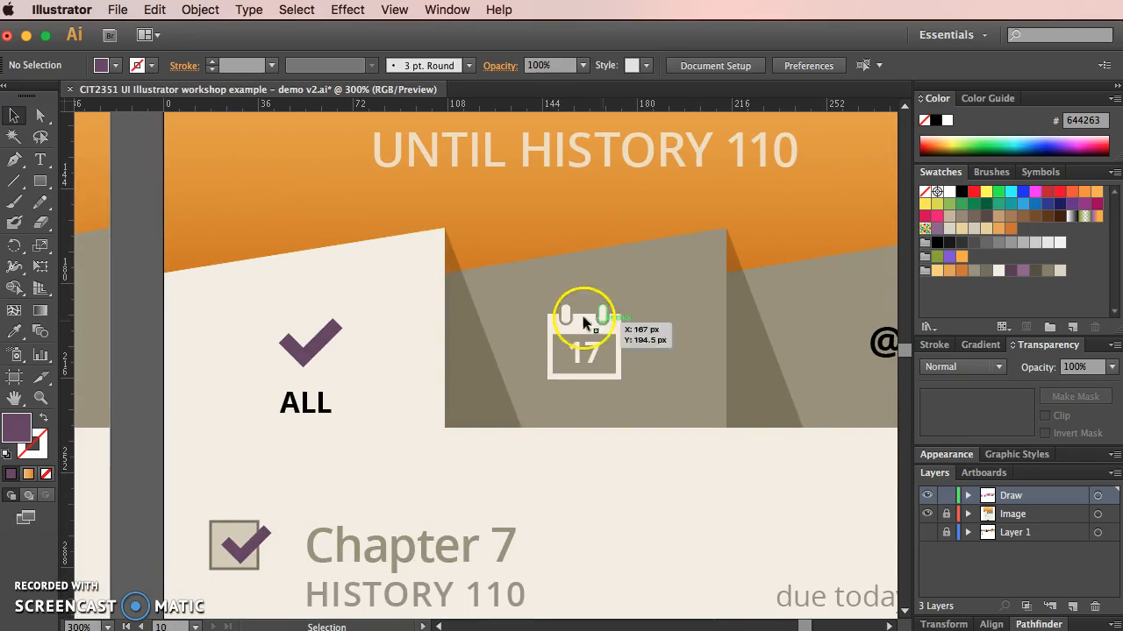
{"action": "left_click", "coordinate": [501, 373]}
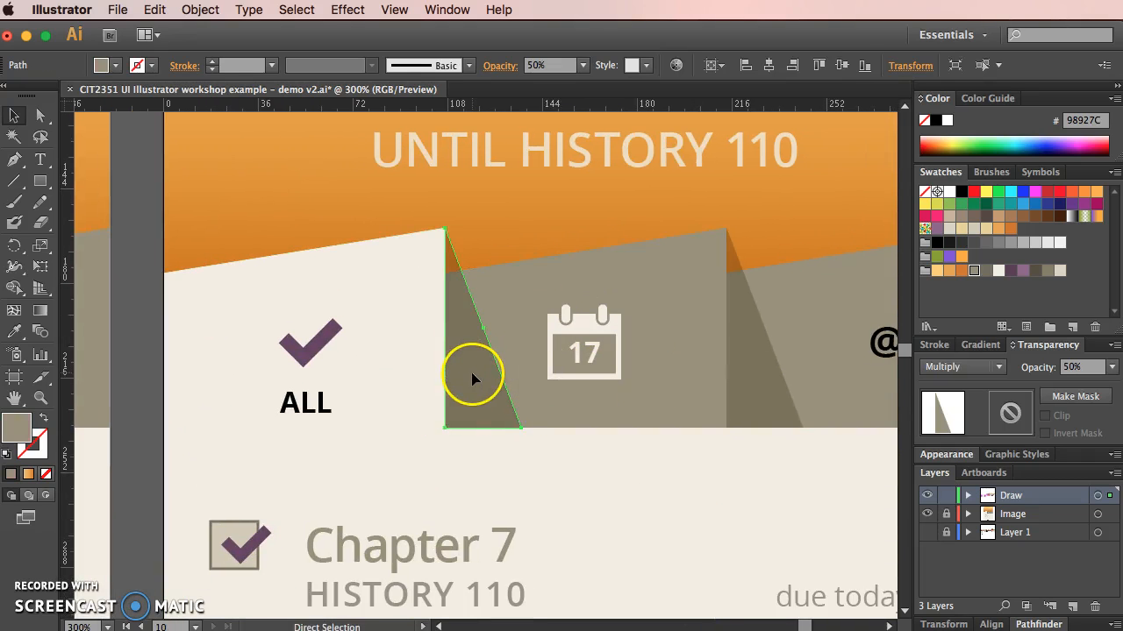
{"action": "left_click", "coordinate": [756, 368], "text": "shift"}
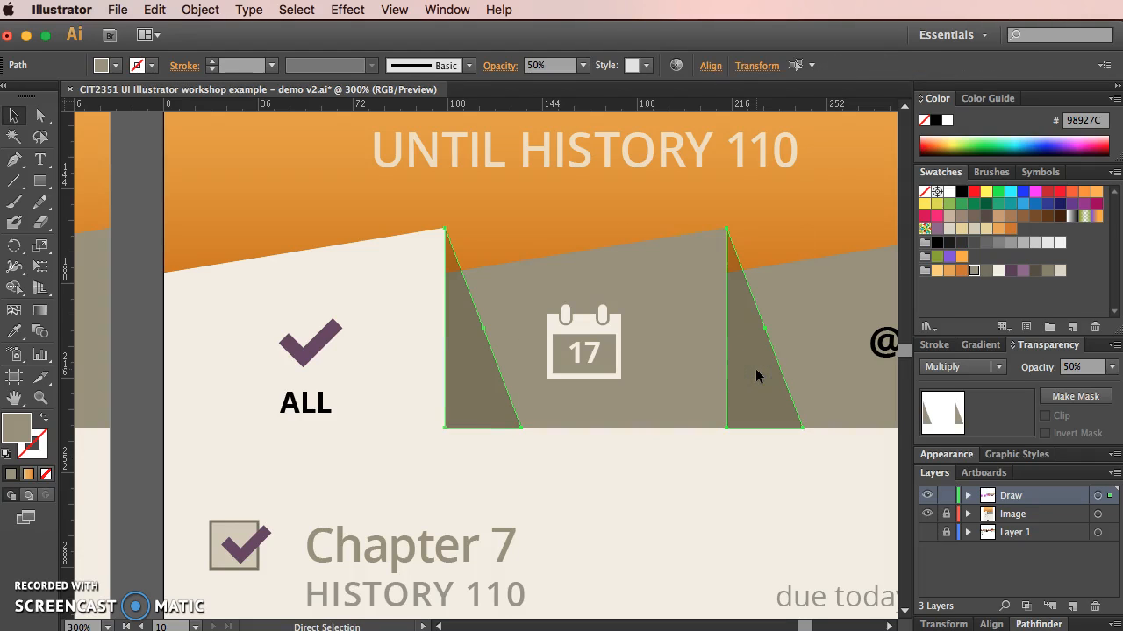
{"action": "key", "text": "v"}
Narrow each duplicated tab shadow to about half its width, keeping its vertical edge against the tab
{"action": "left_click", "coordinate": [513, 346]}
{"action": "left_click", "coordinate": [474, 347]}
{"action": "left_click_drag", "start_coordinate": [517, 329], "coordinate": [480, 327]}
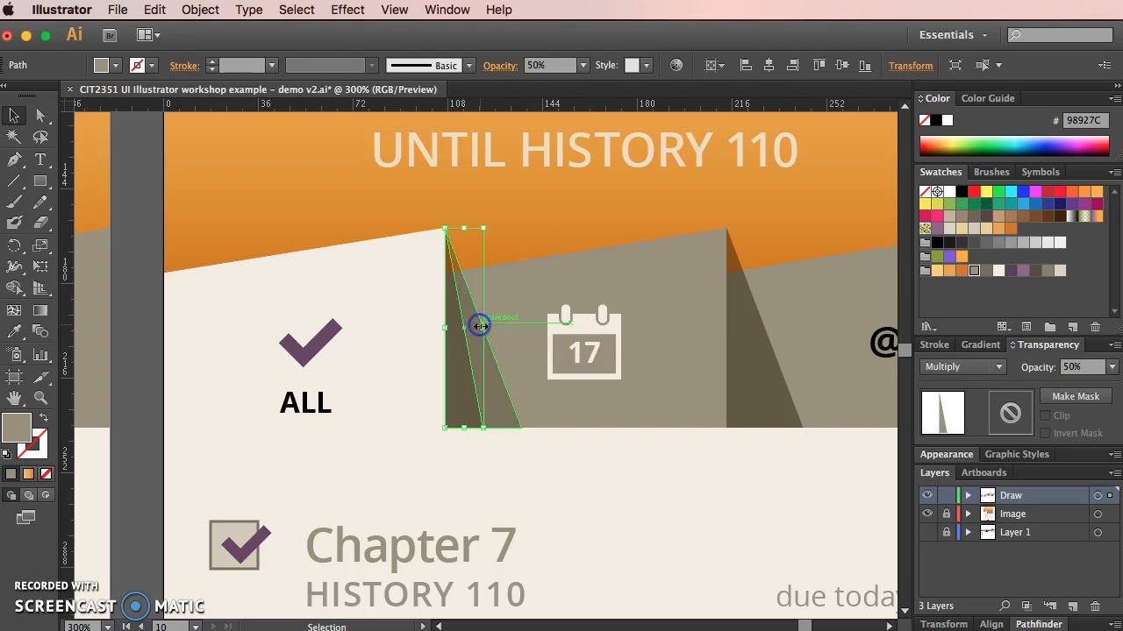
{"action": "left_click", "coordinate": [763, 334]}
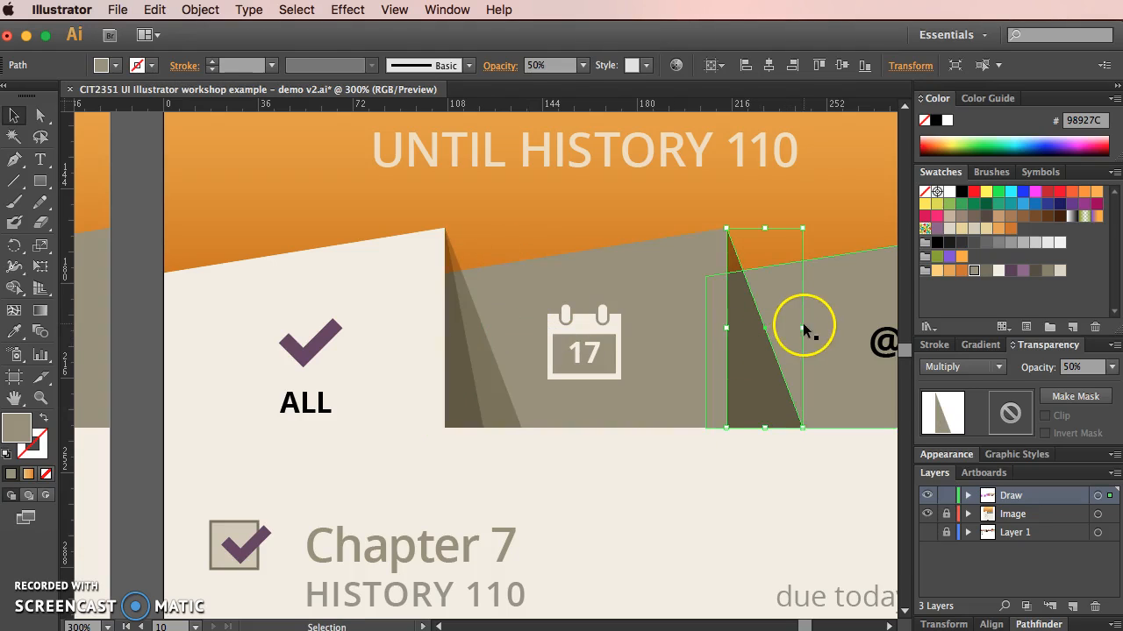
{"action": "left_click_drag", "start_coordinate": [802, 326], "coordinate": [761, 328]}
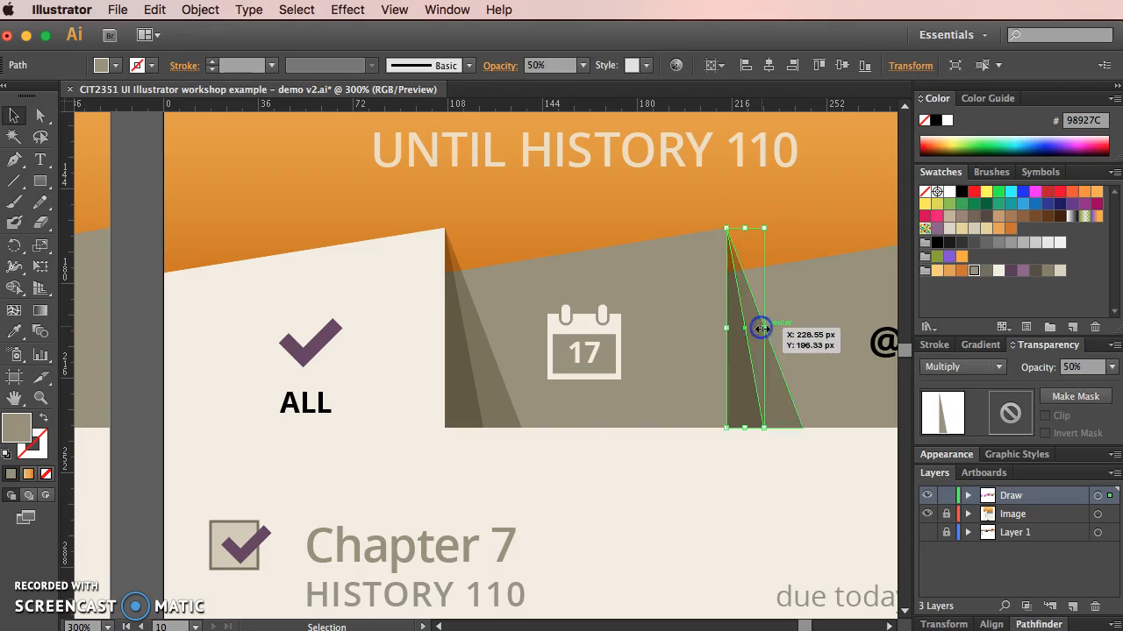
{"action": "left_click", "coordinate": [800, 229]}
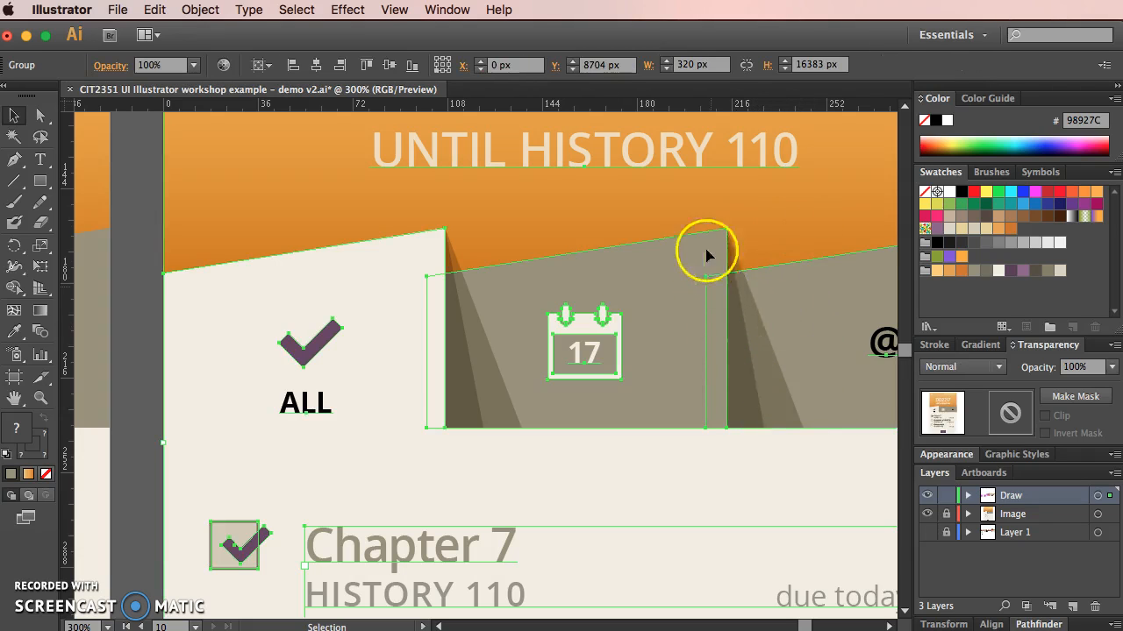
{"action": "key", "text": "super+minus"}
{"action": "key", "text": "super+minus"}
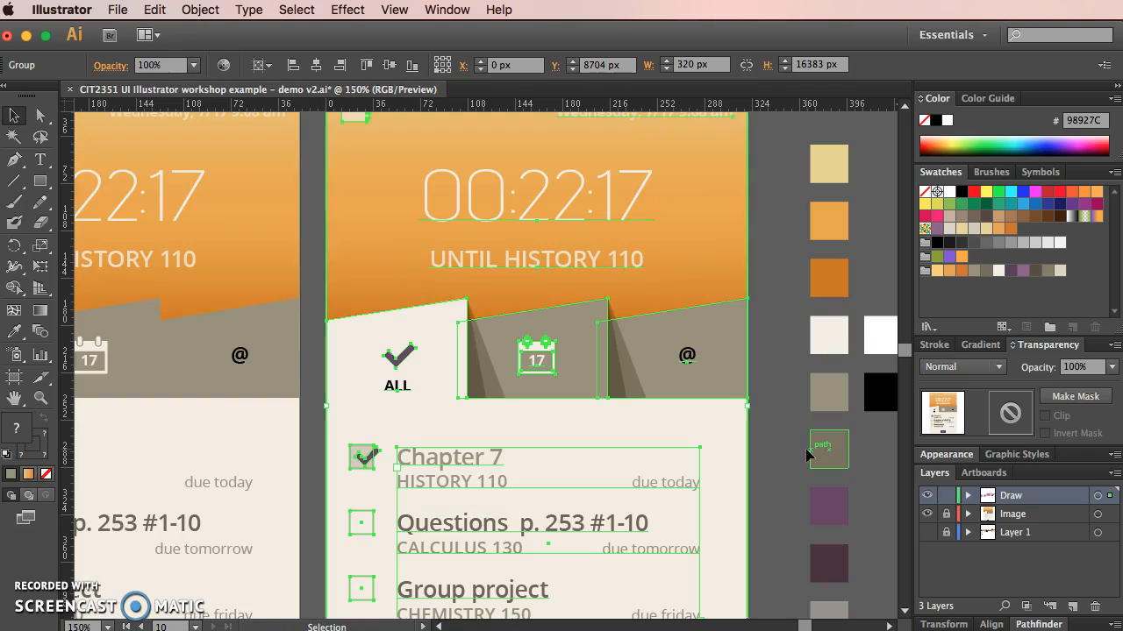
Delete the two wider original triangular shadows beside the ALL and calendar tabs, keeping the narrowed copies
{"action": "left_click", "coordinate": [482, 363]}
{"action": "left_click", "coordinate": [630, 375]}
{"action": "left_click", "coordinate": [498, 381], "text": "shift"}
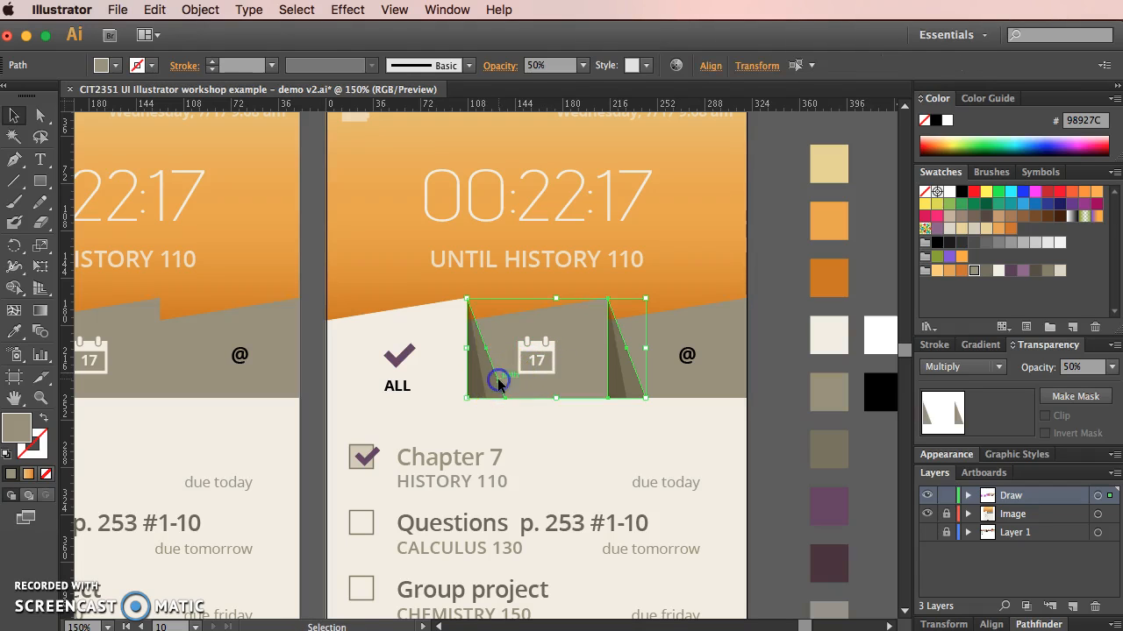
{"action": "key", "text": "Delete"}
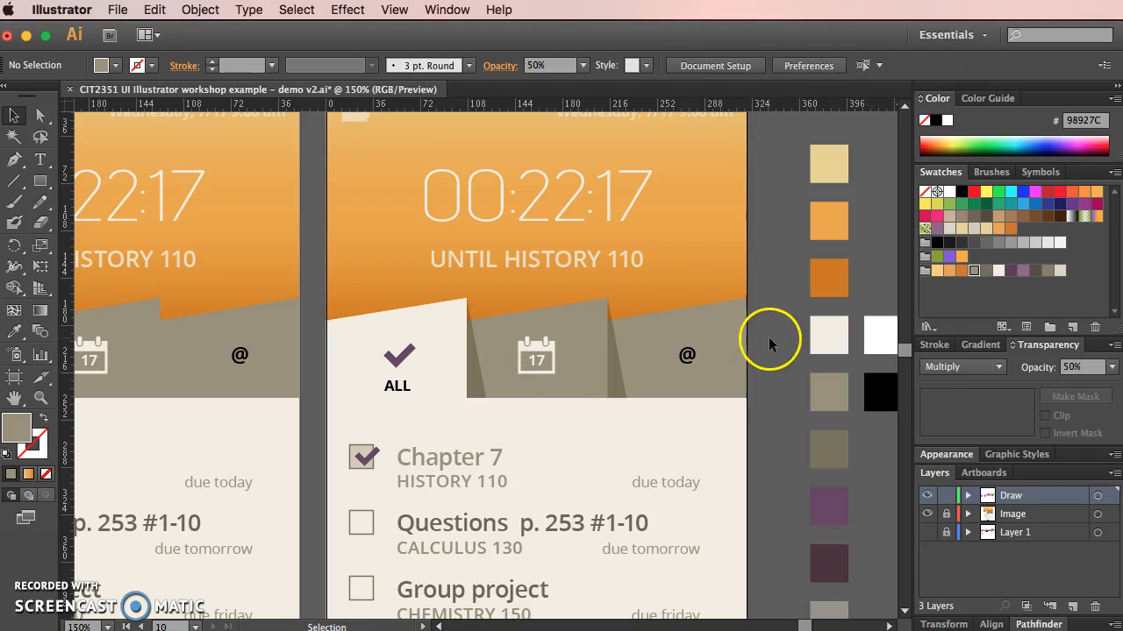
Recolour the @ symbol on the third tab to off-white F2EEE2, sampled from the list background, and leave the group's isolation mode
{"action": "key", "text": "super+minus"}
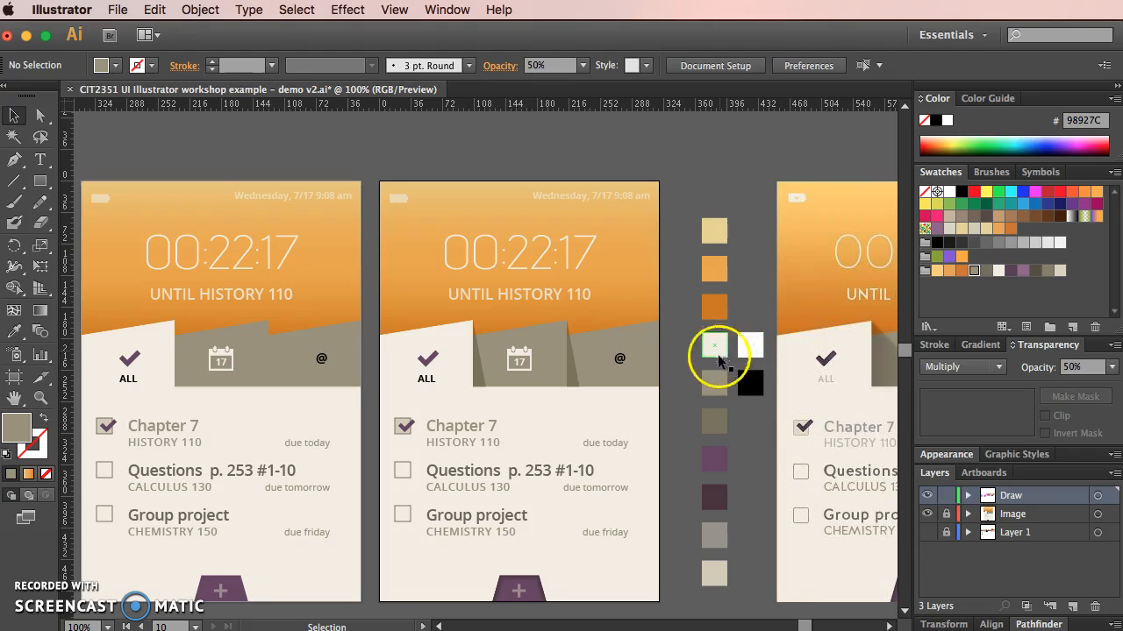
{"action": "scroll", "coordinate": [667, 370], "scroll_direction": "up", "scroll_amount": 3}
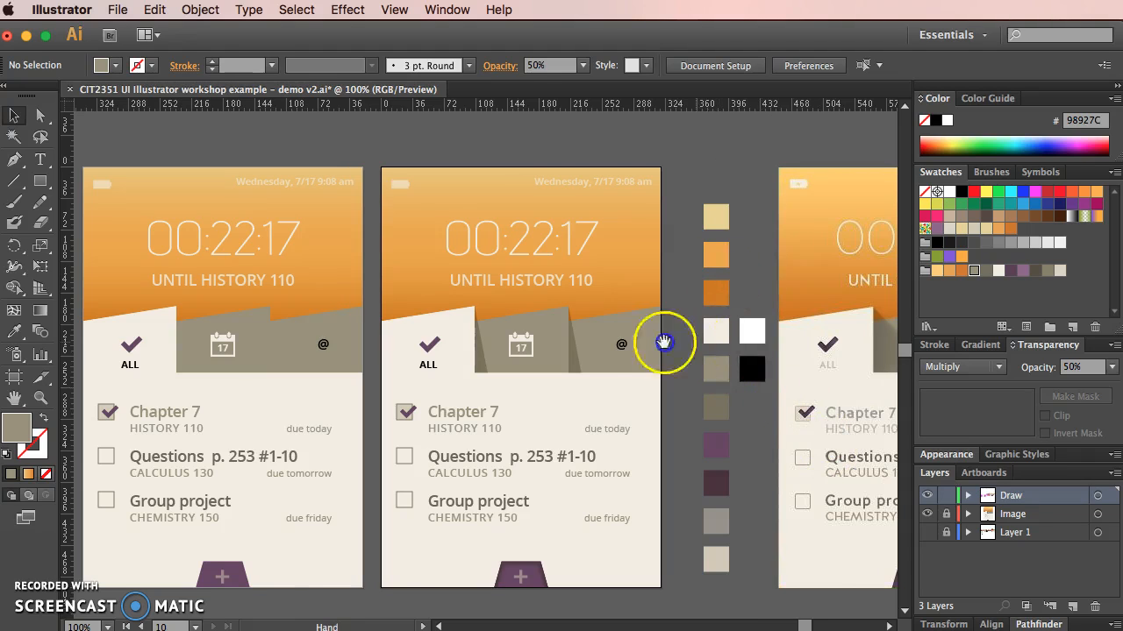
{"action": "scroll", "coordinate": [659, 343], "scroll_direction": "right", "scroll_amount": 3}
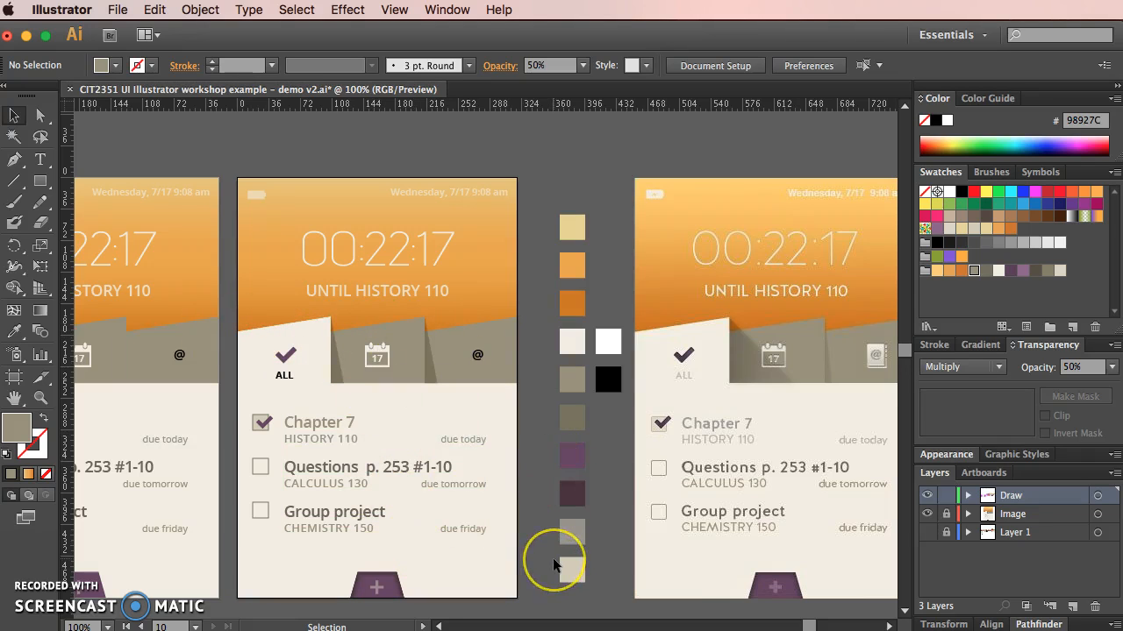
{"action": "key", "text": "super+equal"}
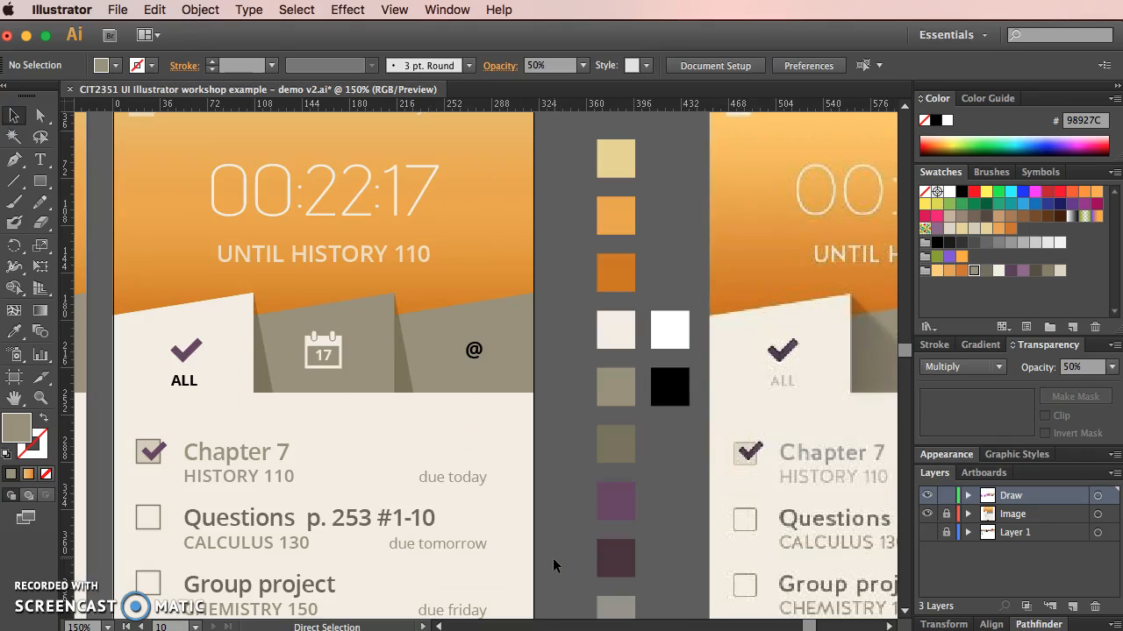
{"action": "left_click", "coordinate": [467, 340]}
{"action": "double_click", "coordinate": [472, 353]}
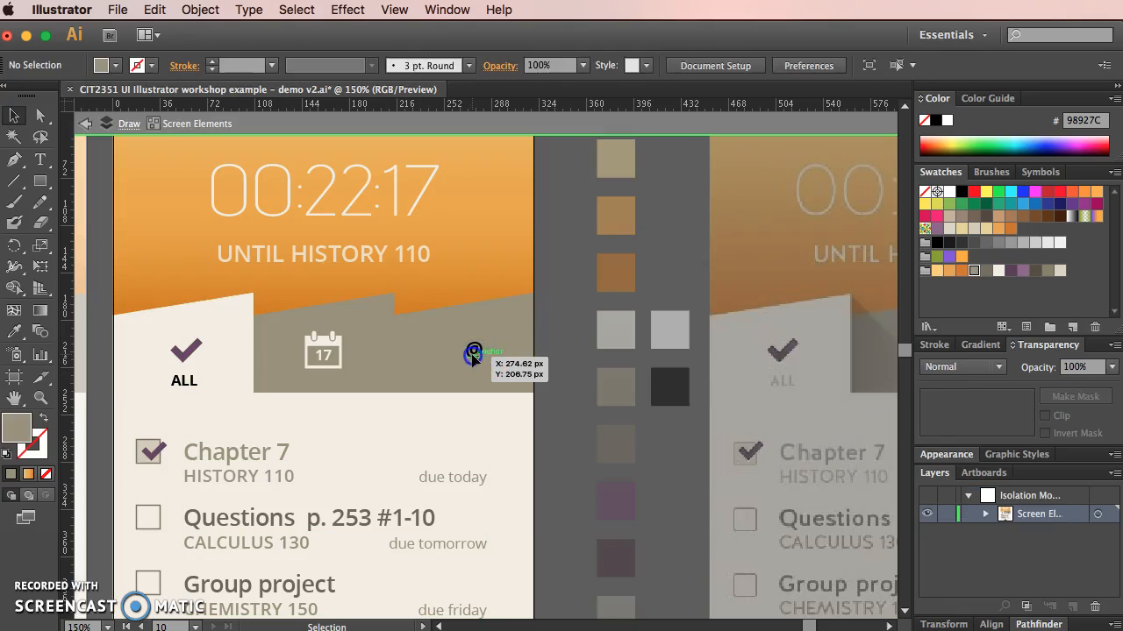
{"action": "left_click", "coordinate": [471, 353]}
{"action": "left_click", "coordinate": [14, 332]}
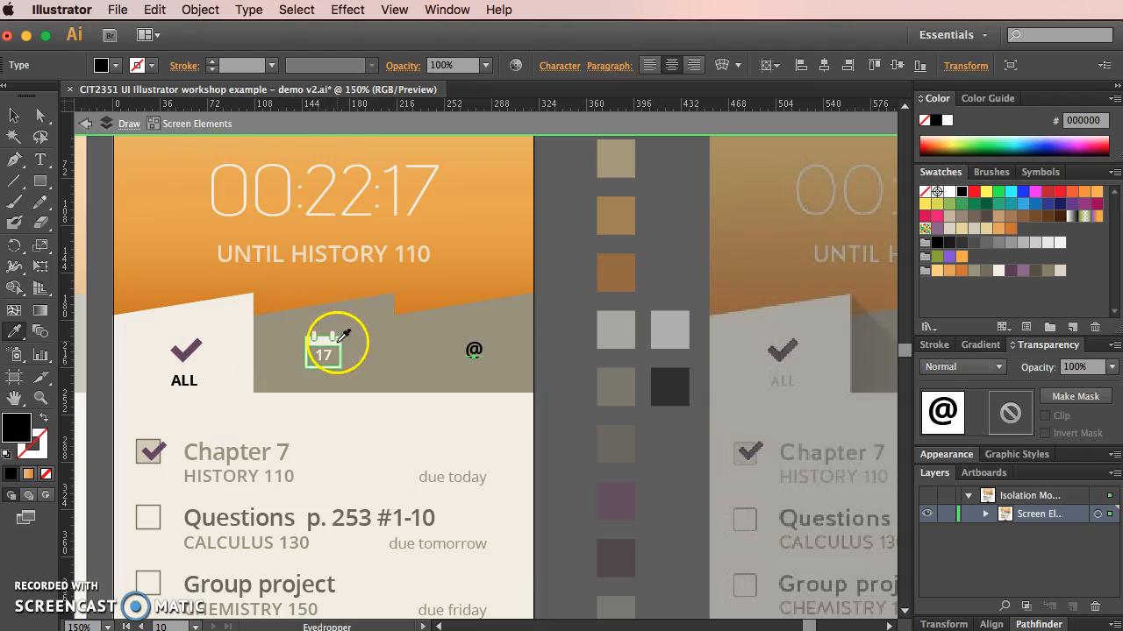
{"action": "left_click", "coordinate": [397, 402]}
{"action": "key", "text": "v"}
{"action": "left_click", "coordinate": [574, 290]}
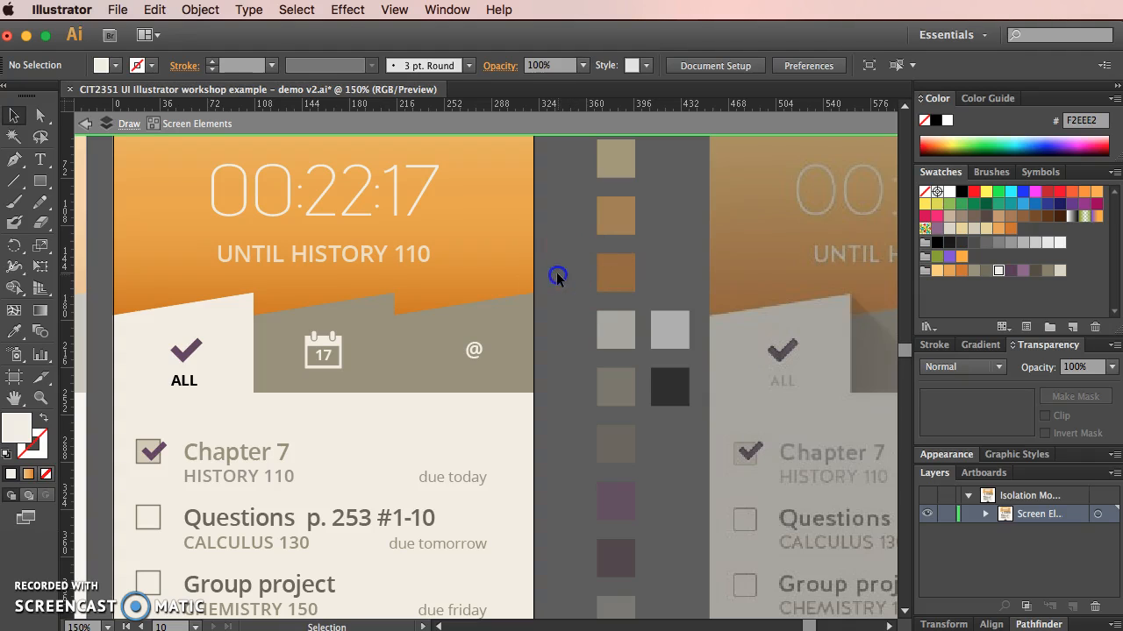
{"action": "double_click", "coordinate": [556, 275]}
{"action": "key", "text": "super+minus"}
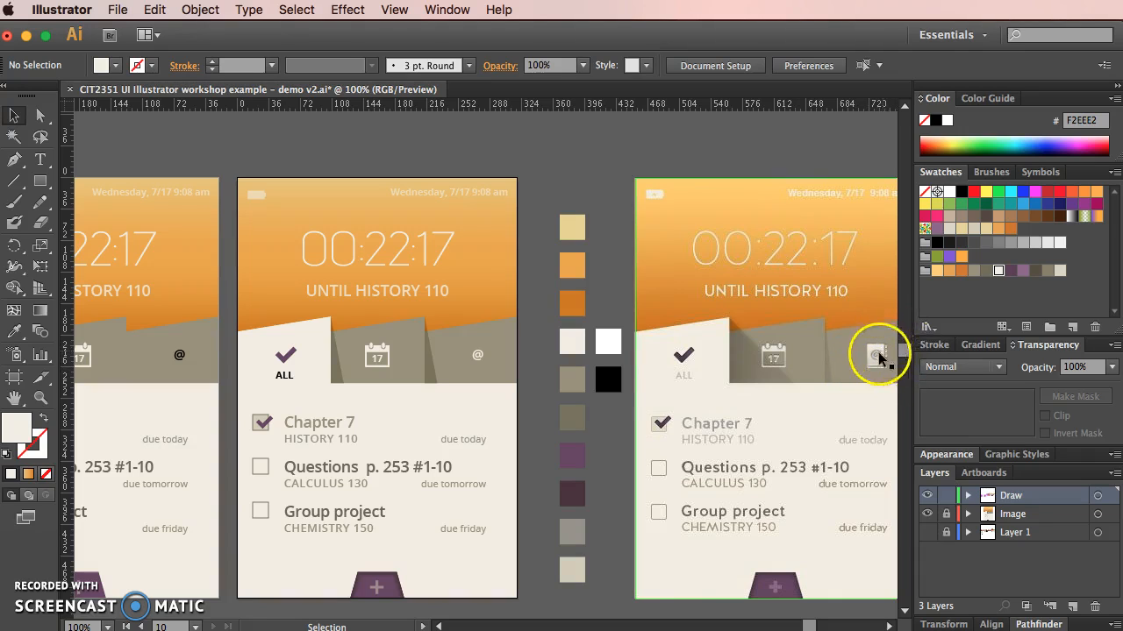
{"action": "key", "text": "super+equal"}
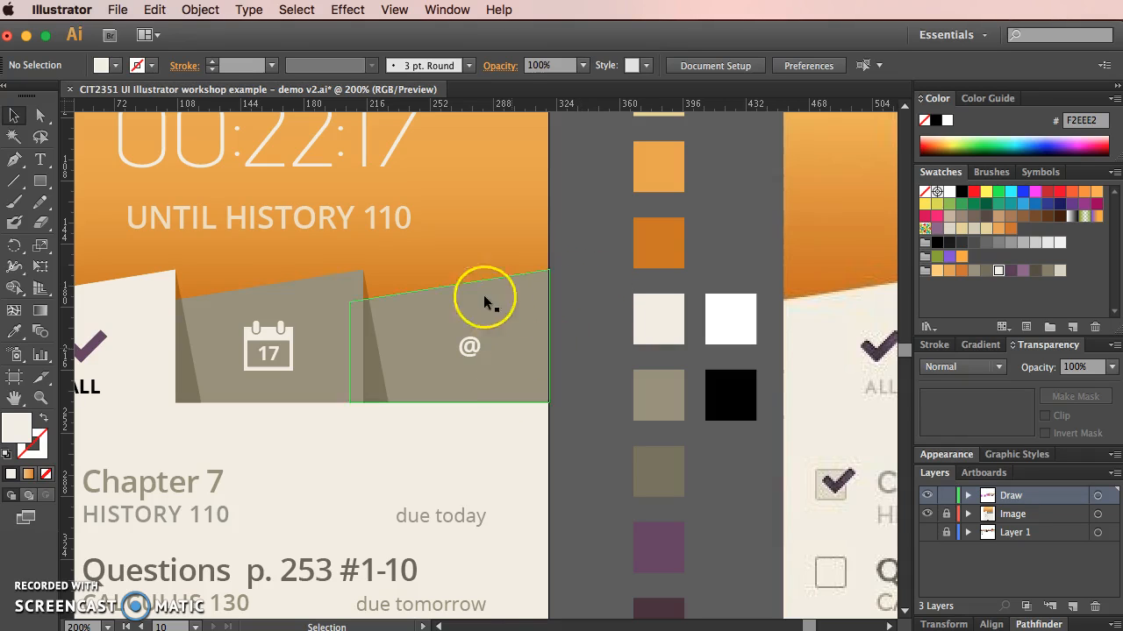
{"action": "key", "text": "super+minus"}
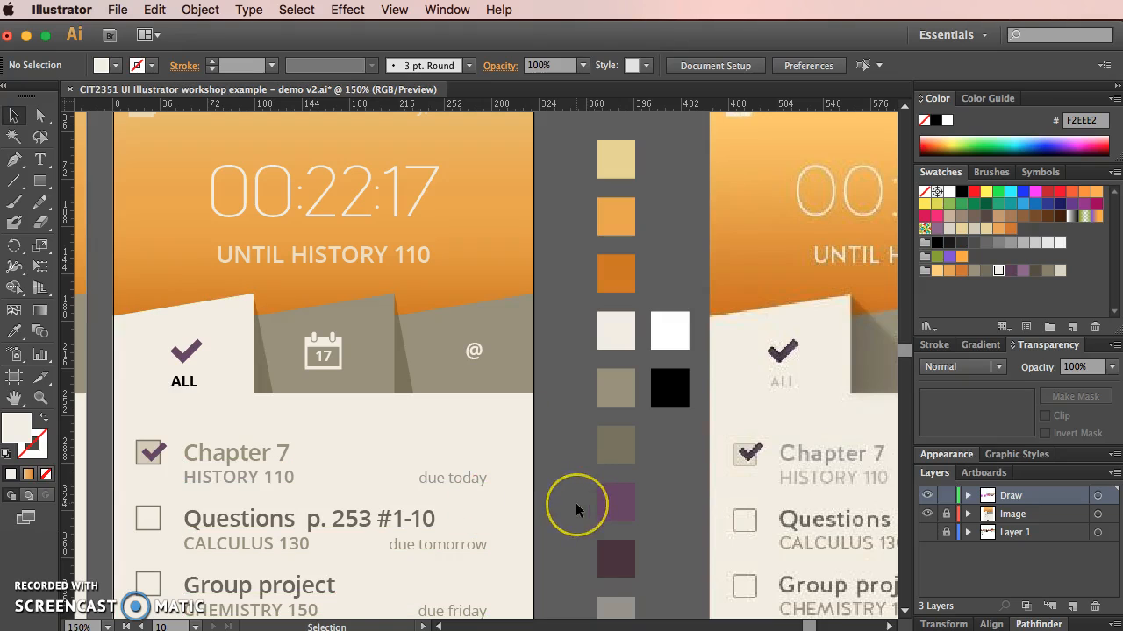
{"action": "key", "text": "super+minus"}
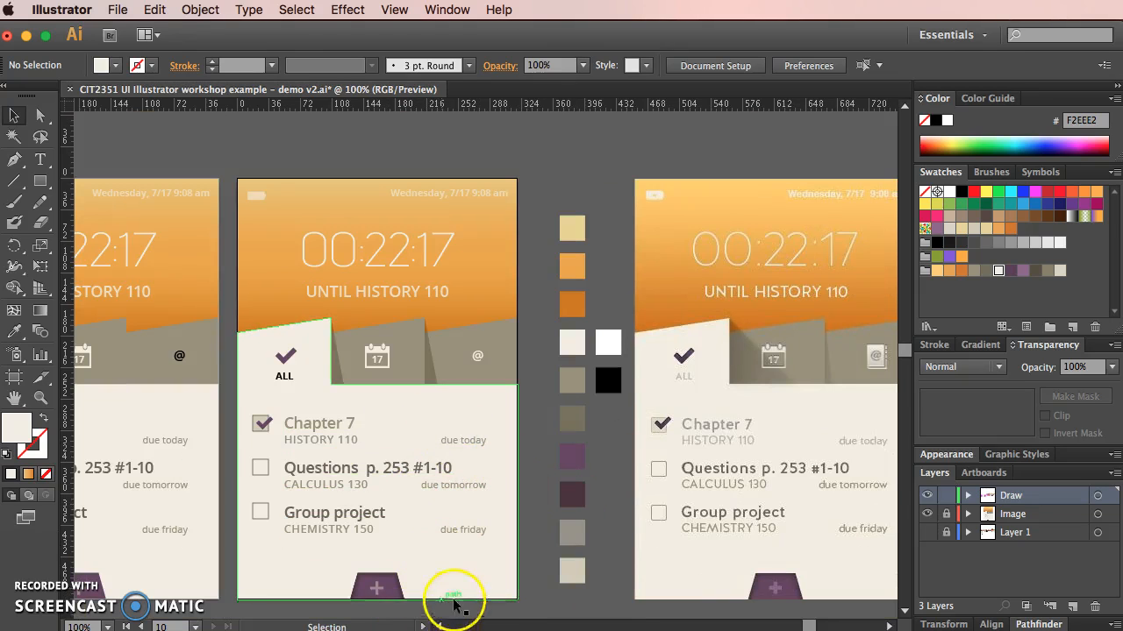
Examine the file formats offered by Save As, including SVG, and cancel the save
{"action": "left_click", "coordinate": [301, 215]}
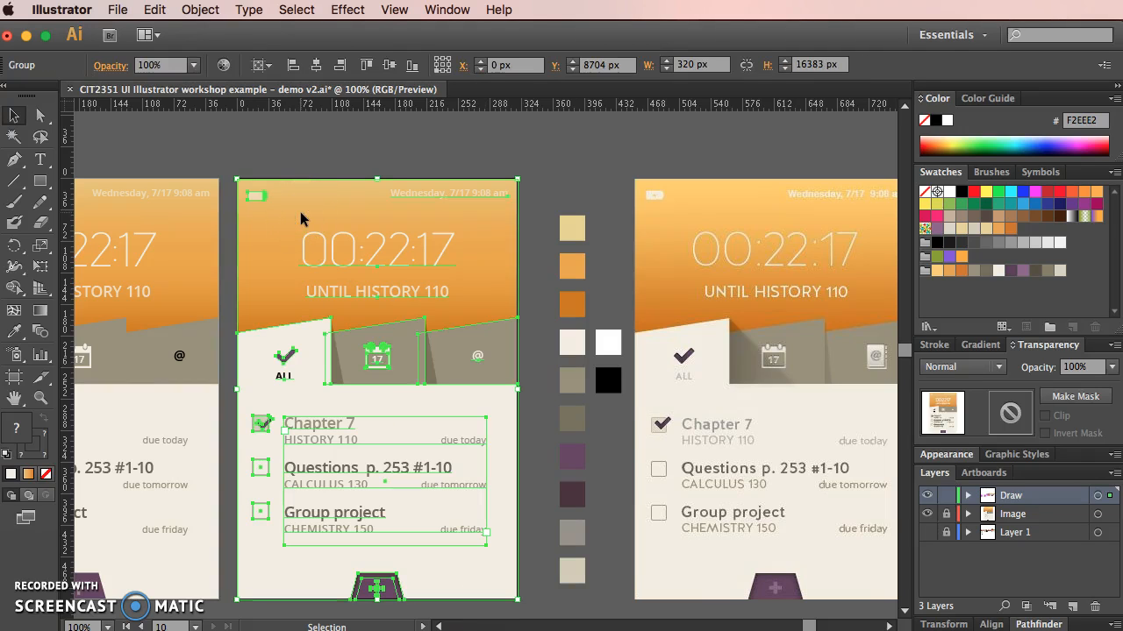
{"action": "left_click", "coordinate": [118, 9]}
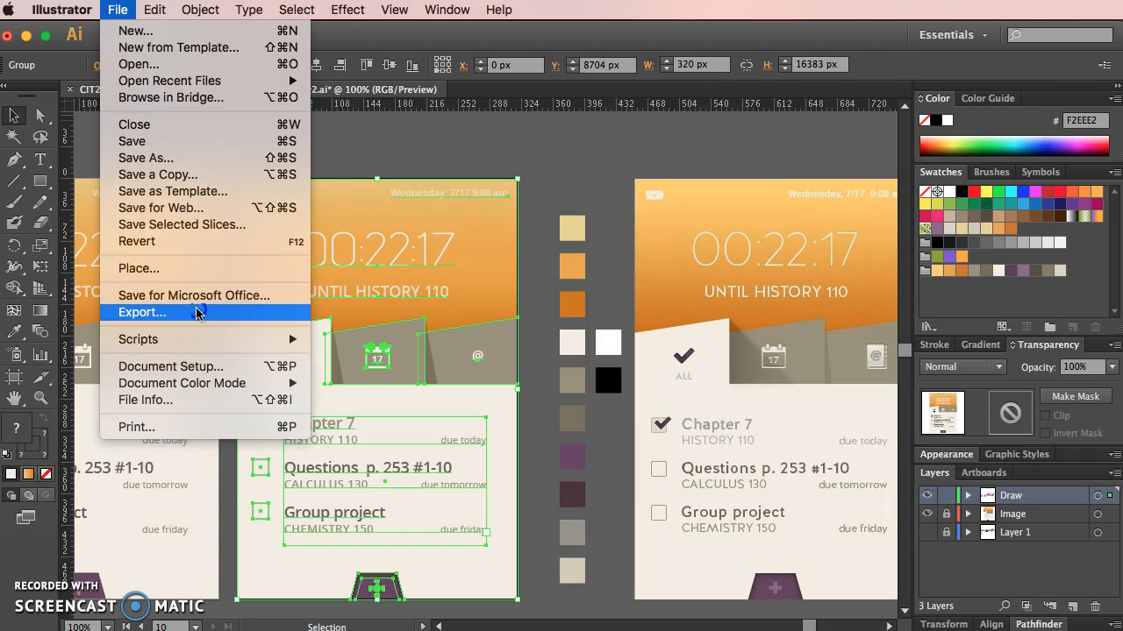
{"action": "left_click", "coordinate": [205, 167]}
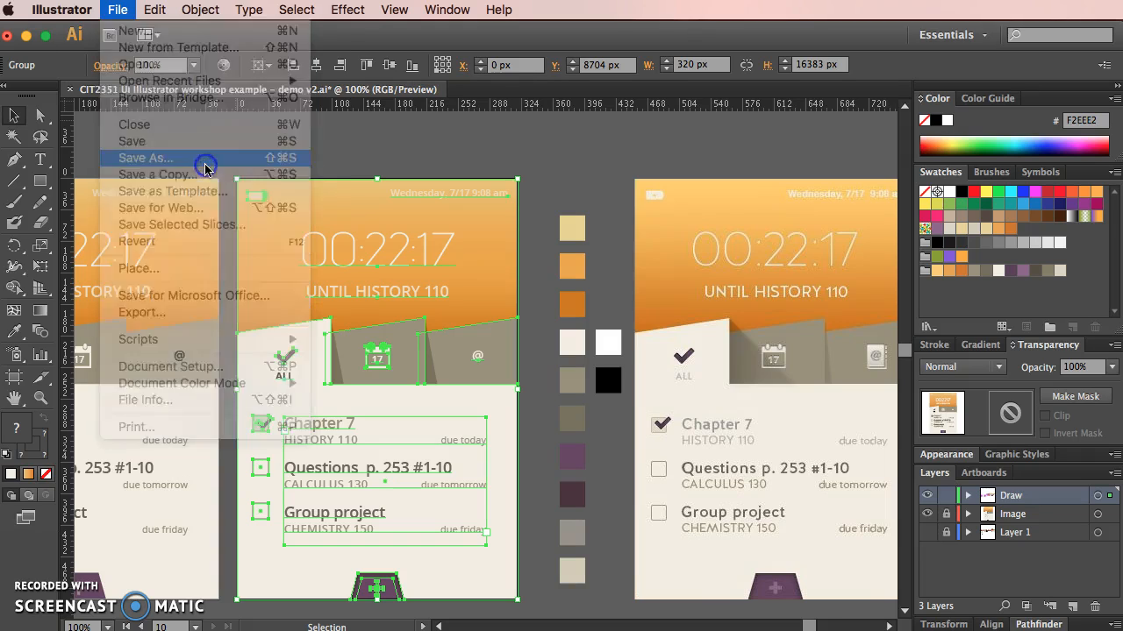
{"action": "left_click", "coordinate": [857, 338]}
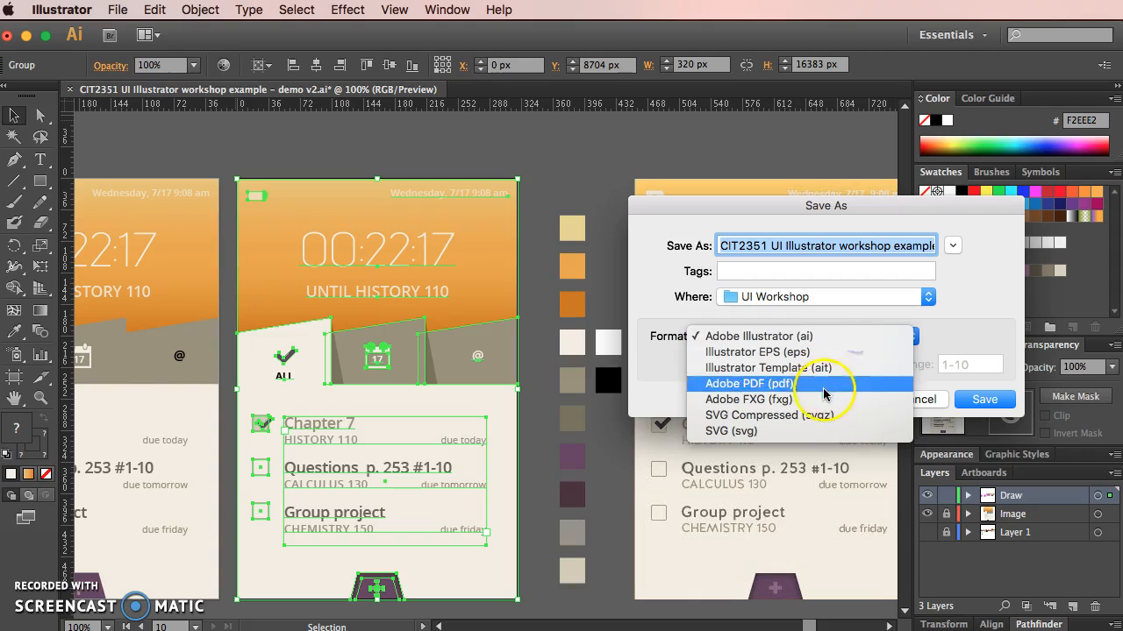
{"action": "left_click", "coordinate": [786, 435]}
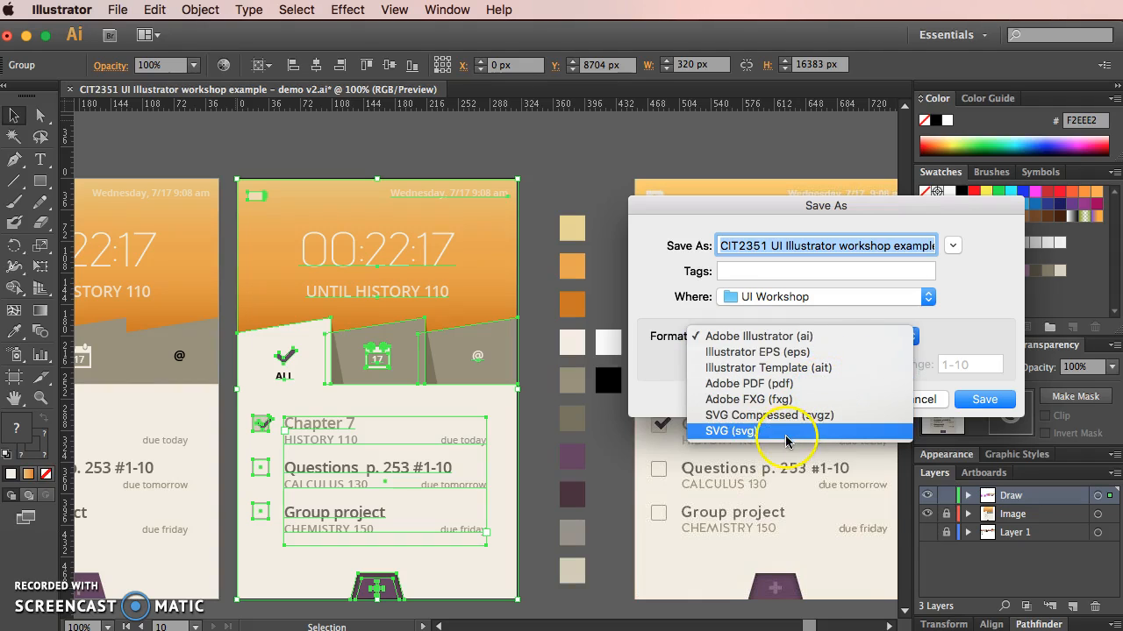
{"action": "left_click", "coordinate": [921, 397]}
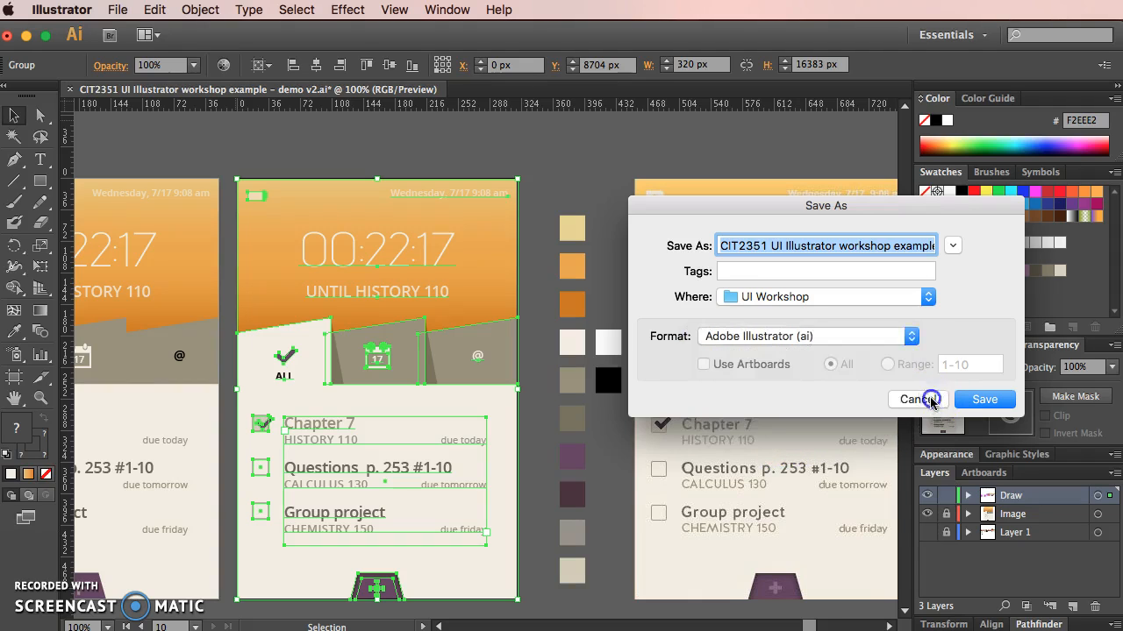
{"action": "left_click", "coordinate": [921, 399]}
Open the Export settings with PNG as the format and UI Workshop as the destination folder
{"action": "left_click", "coordinate": [61, 10]}
{"action": "left_click", "coordinate": [117, 10]}
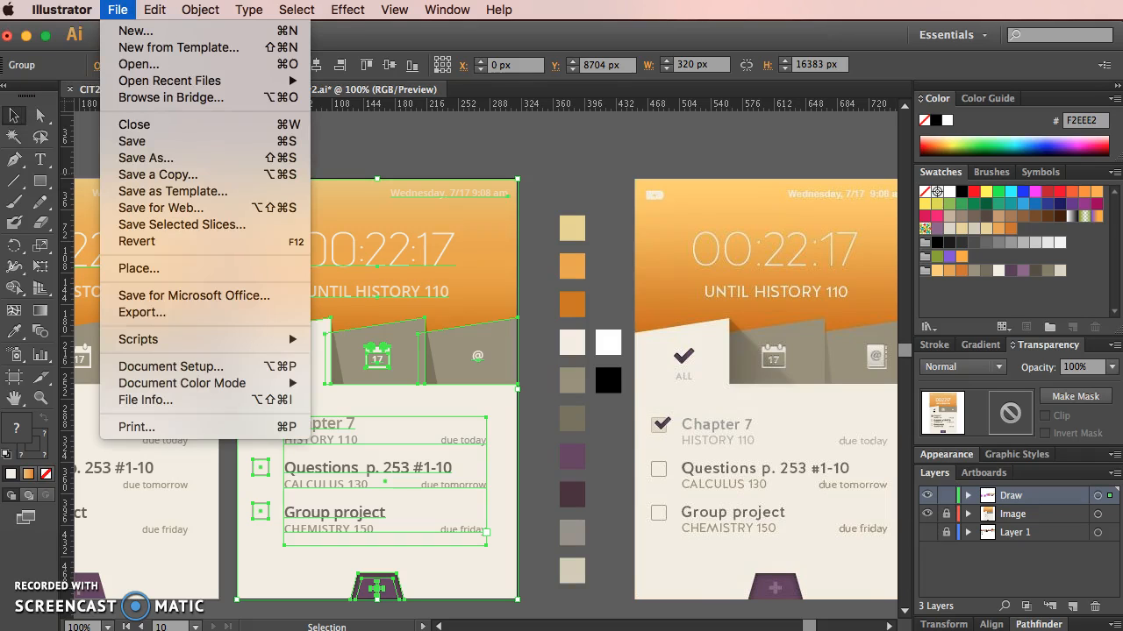
{"action": "left_click", "coordinate": [160, 277]}
{"action": "left_click", "coordinate": [181, 312]}
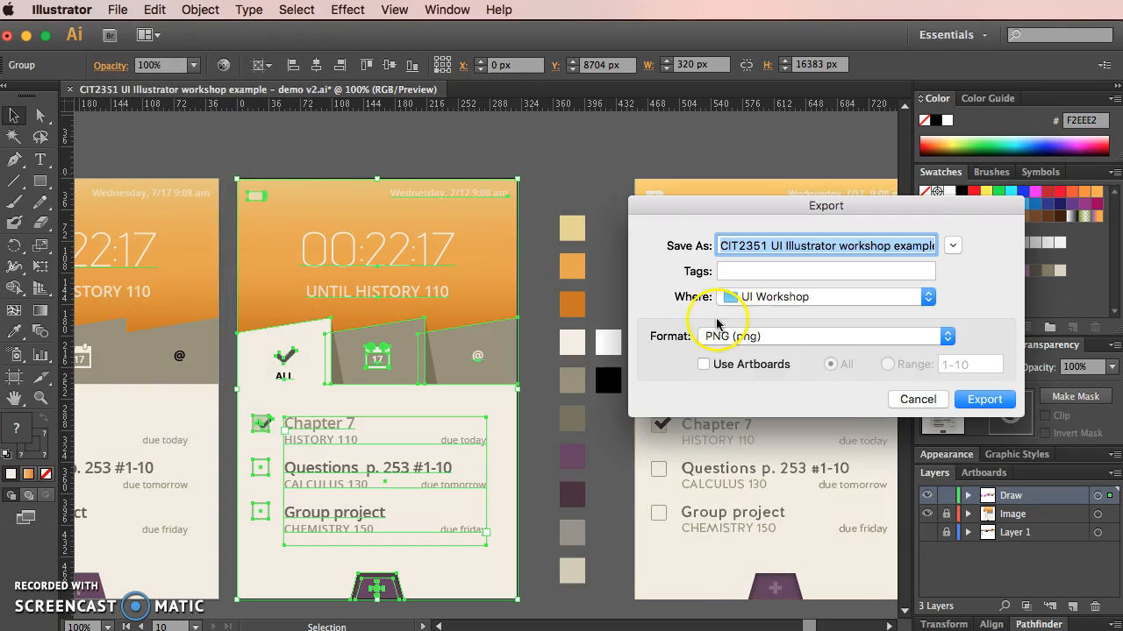
{"action": "left_click", "coordinate": [825, 336]}
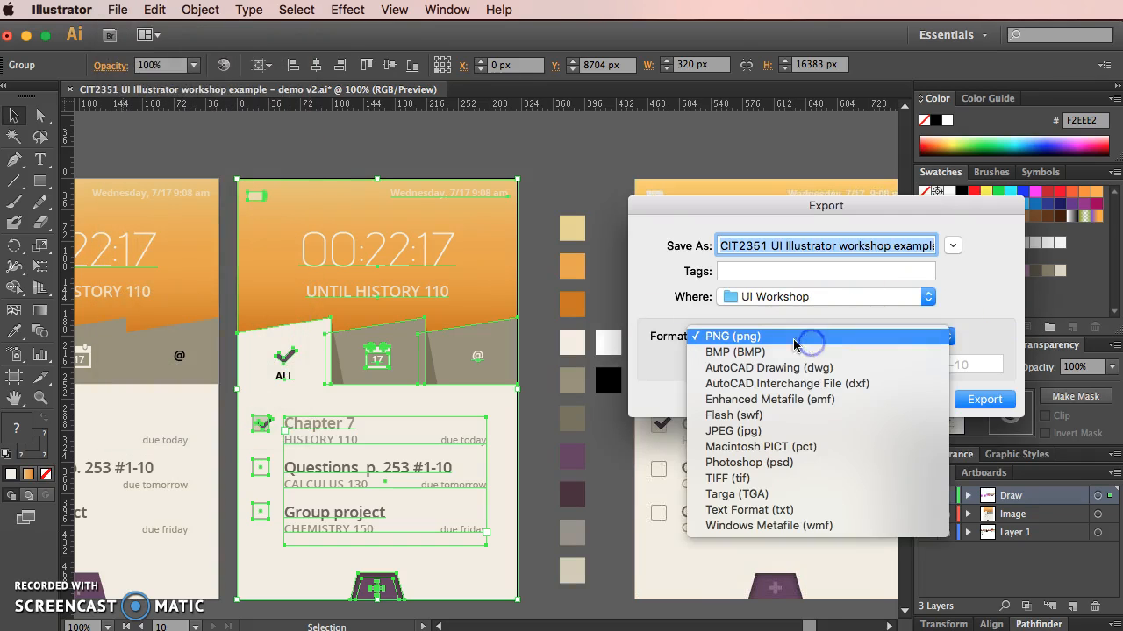
{"action": "left_click", "coordinate": [977, 307]}
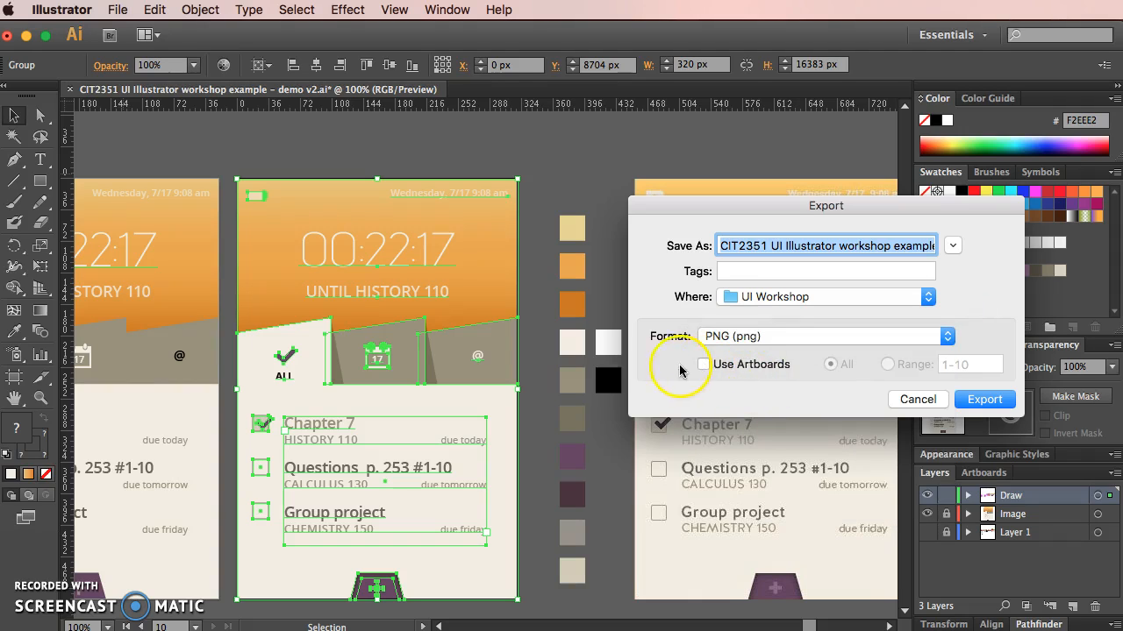
Restrict the export to artboards, using only artboard range 10
{"action": "left_click", "coordinate": [704, 365]}
{"action": "left_click", "coordinate": [830, 365]}
{"action": "left_click", "coordinate": [888, 365]}
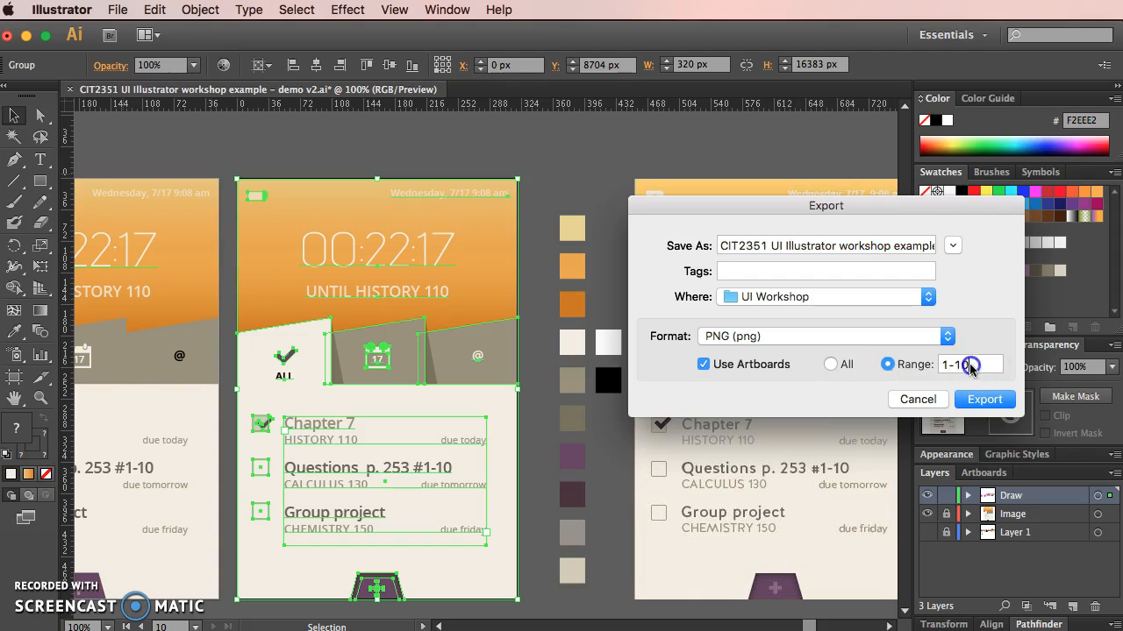
{"action": "type", "text": "10"}
{"action": "key", "text": "Tab"}
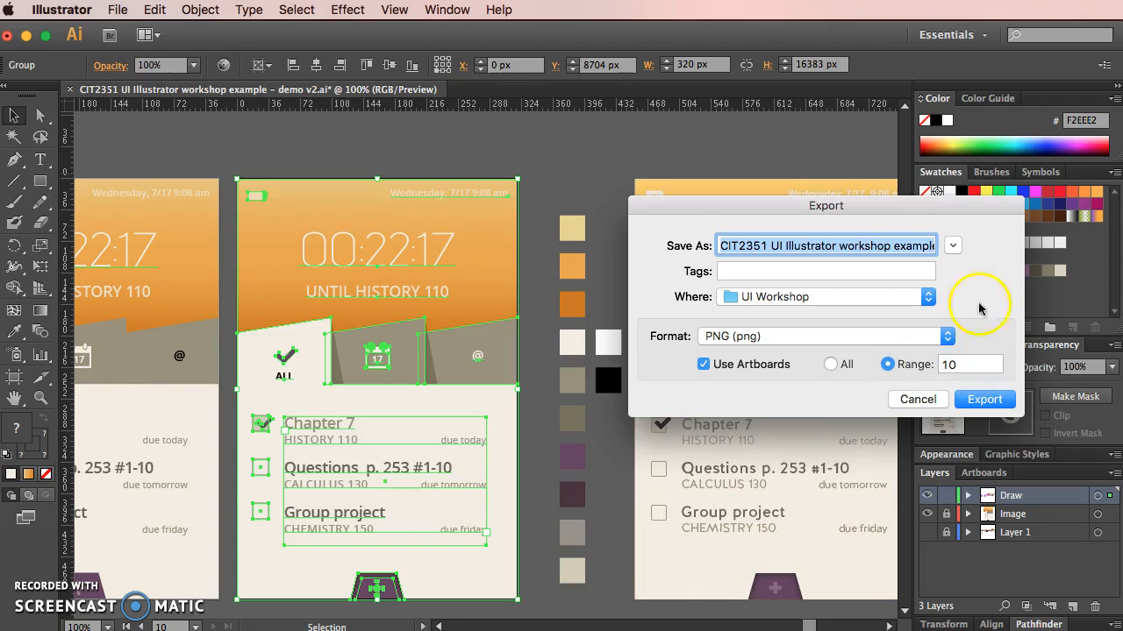
Export the PNG at Screen (72 ppi) resolution with Type Optimized (Hinted) anti-aliasing and a transparent background
{"action": "left_click", "coordinate": [1005, 400]}
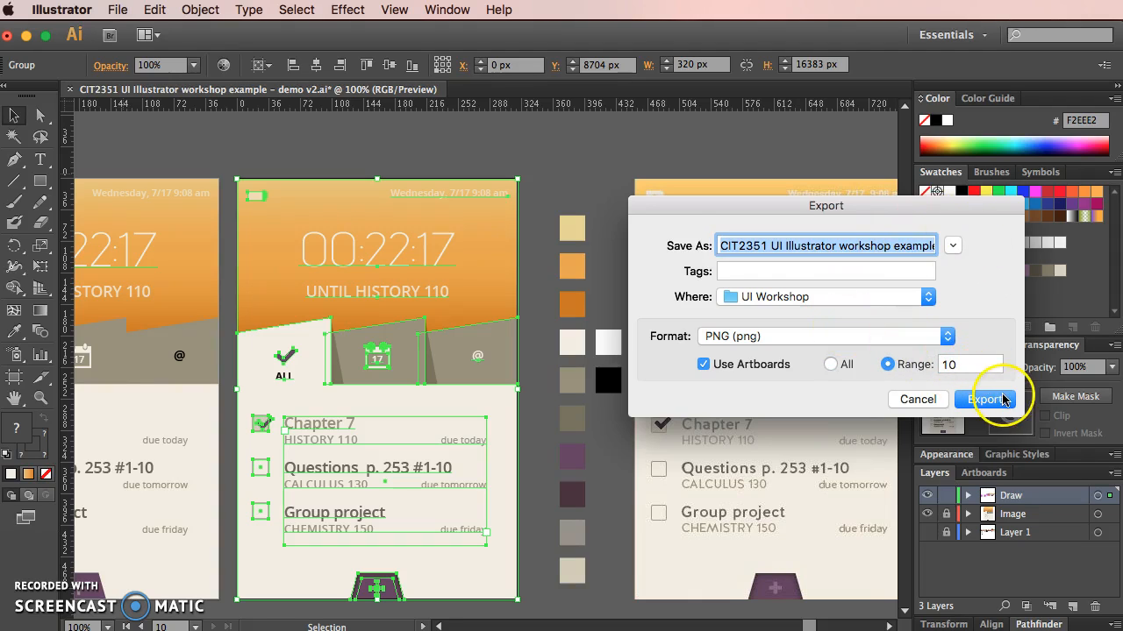
{"action": "left_click", "coordinate": [1003, 402]}
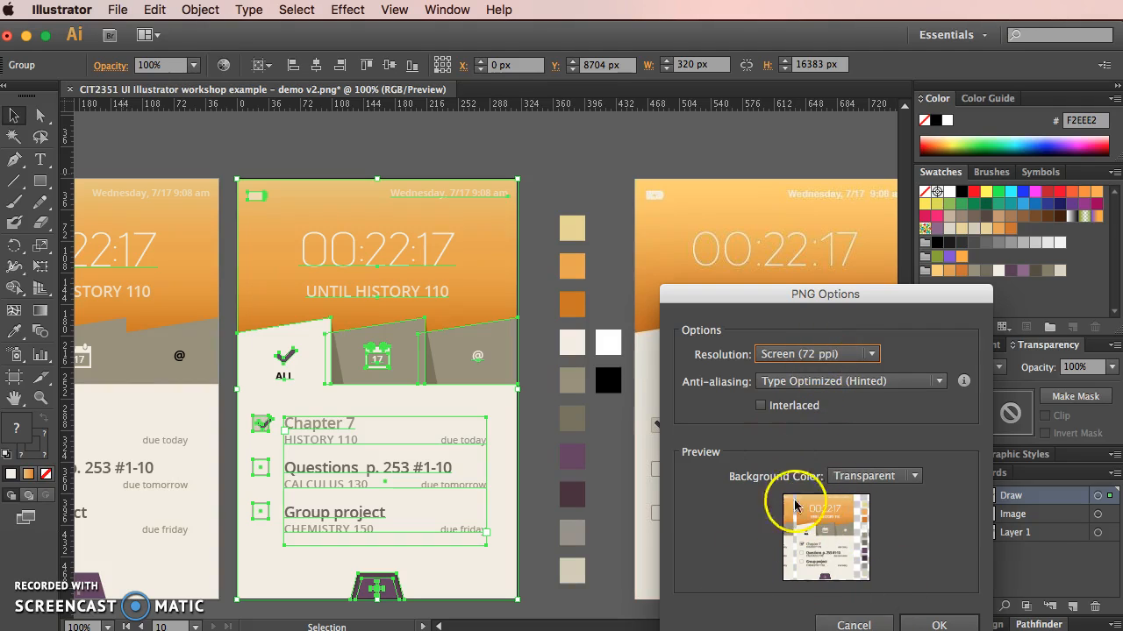
{"action": "left_click", "coordinate": [941, 625]}
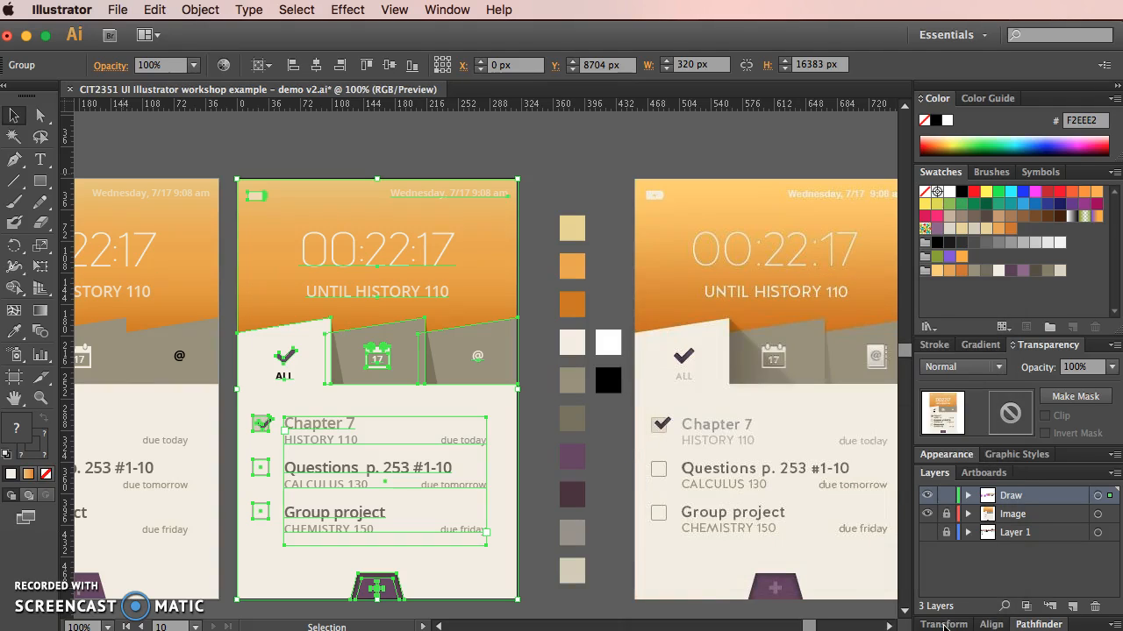
Switch to Finder and open the UI Workshop folder on the Desktop in a new window
{"action": "key", "text": "super+Tab"}
{"action": "key", "text": "super+Tab"}
{"action": "key", "text": "super+Tab"}
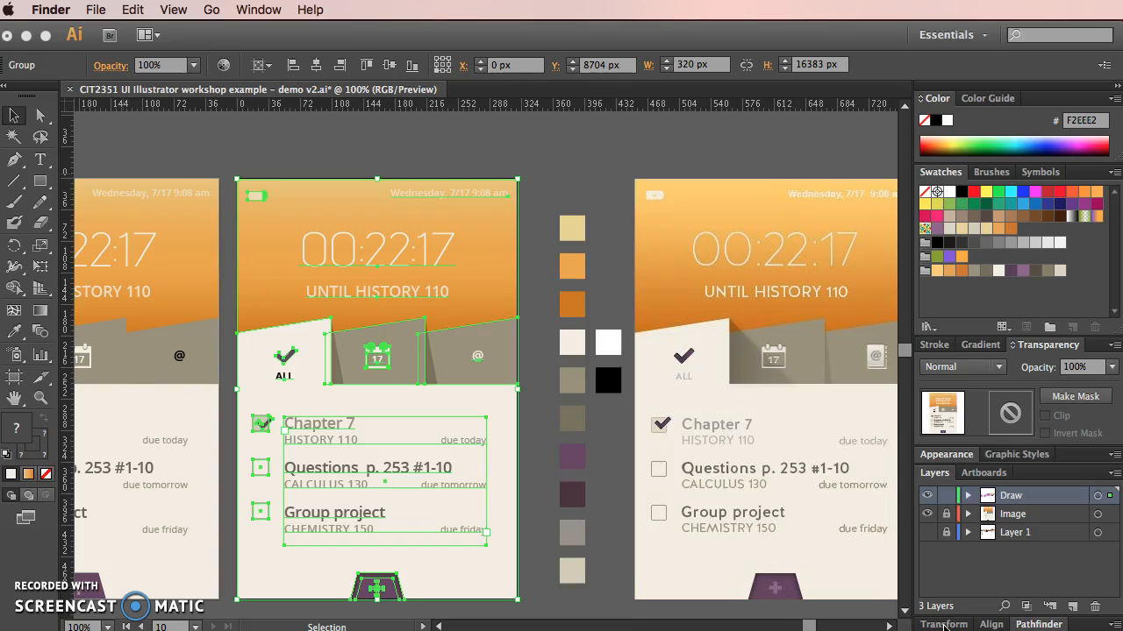
{"action": "key", "text": "super+n"}
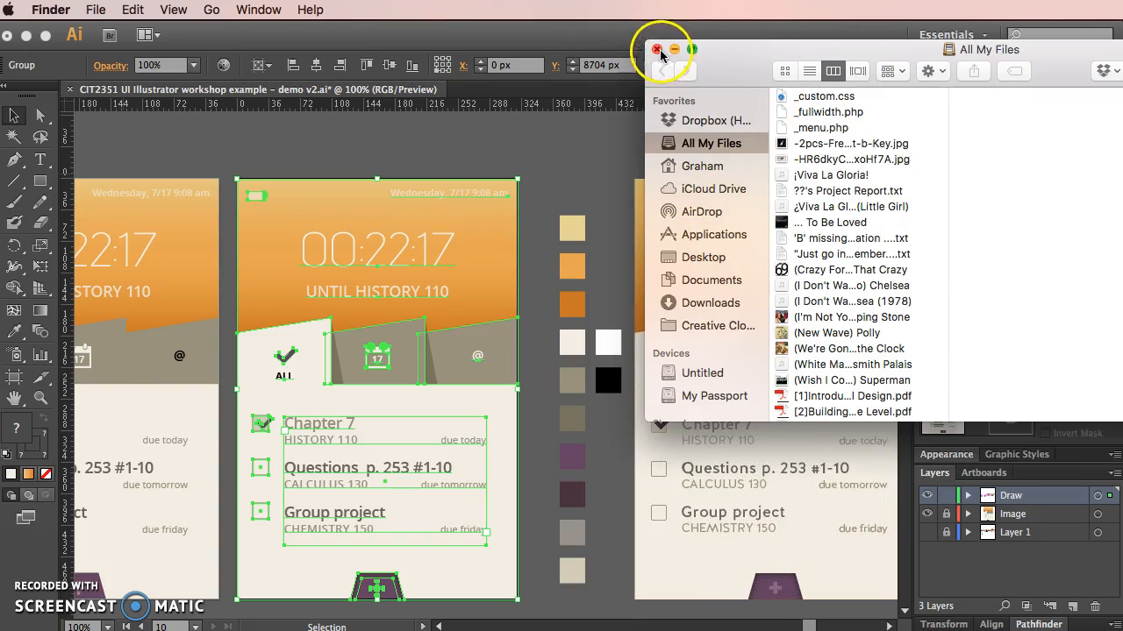
{"action": "left_click", "coordinate": [715, 258]}
{"action": "scroll", "coordinate": [825, 333], "scroll_direction": "down", "scroll_amount": 10}
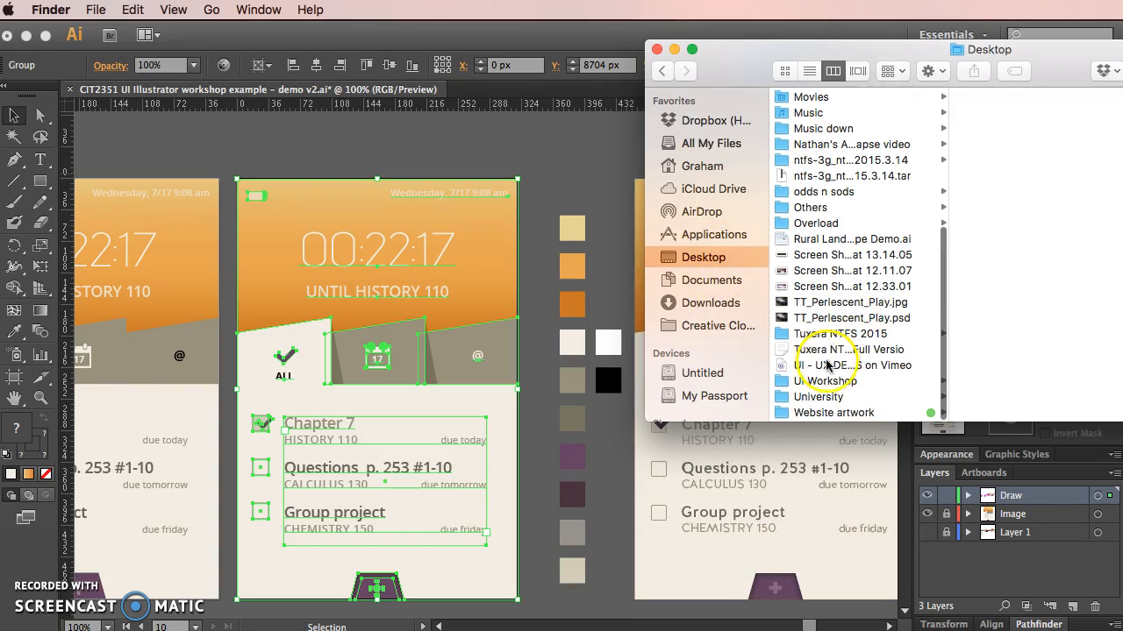
{"action": "left_click", "coordinate": [825, 381]}
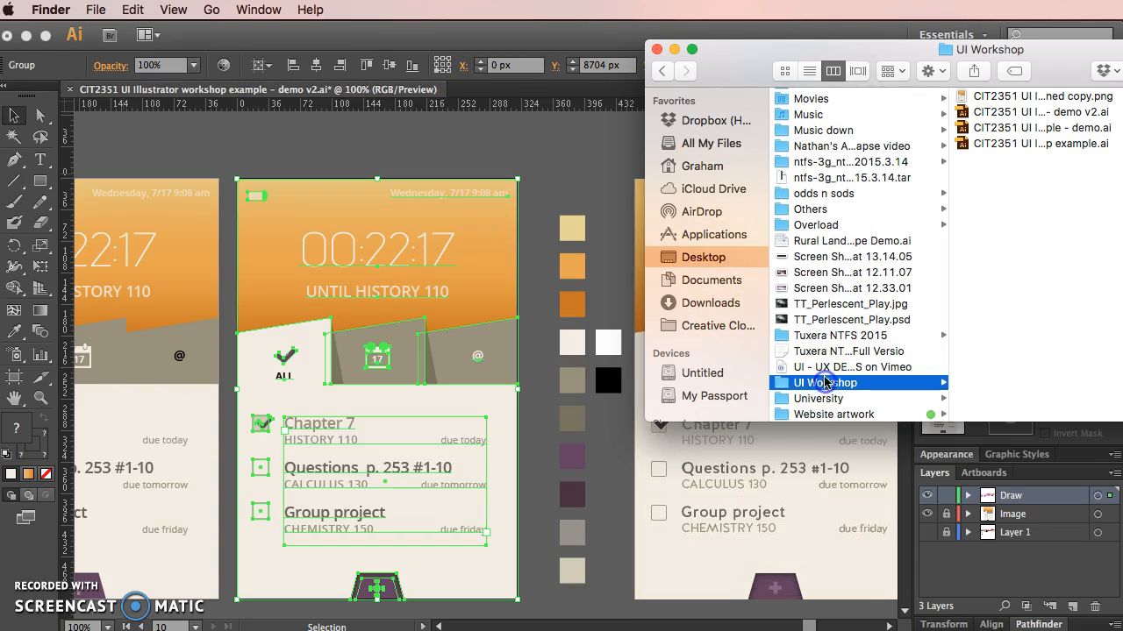
Preview the exported PNG in Quick Look and place the preview beside the folder window to inspect the screen design
{"action": "left_click", "coordinate": [1014, 98]}
{"action": "key", "text": "space"}
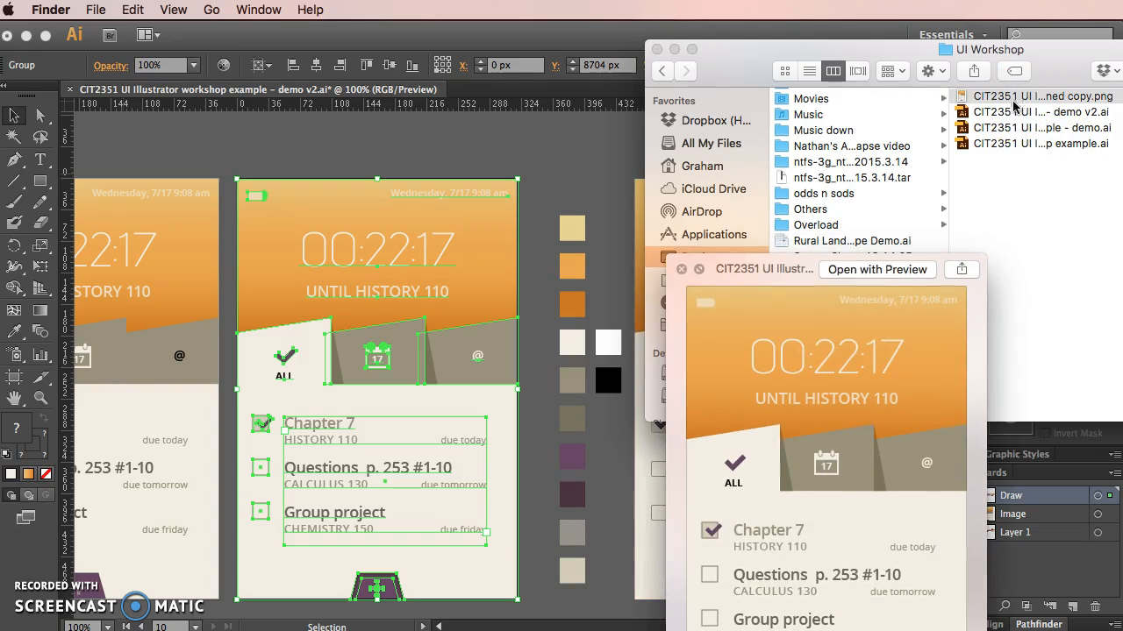
{"action": "left_click_drag", "start_coordinate": [783, 267], "coordinate": [437, 153]}
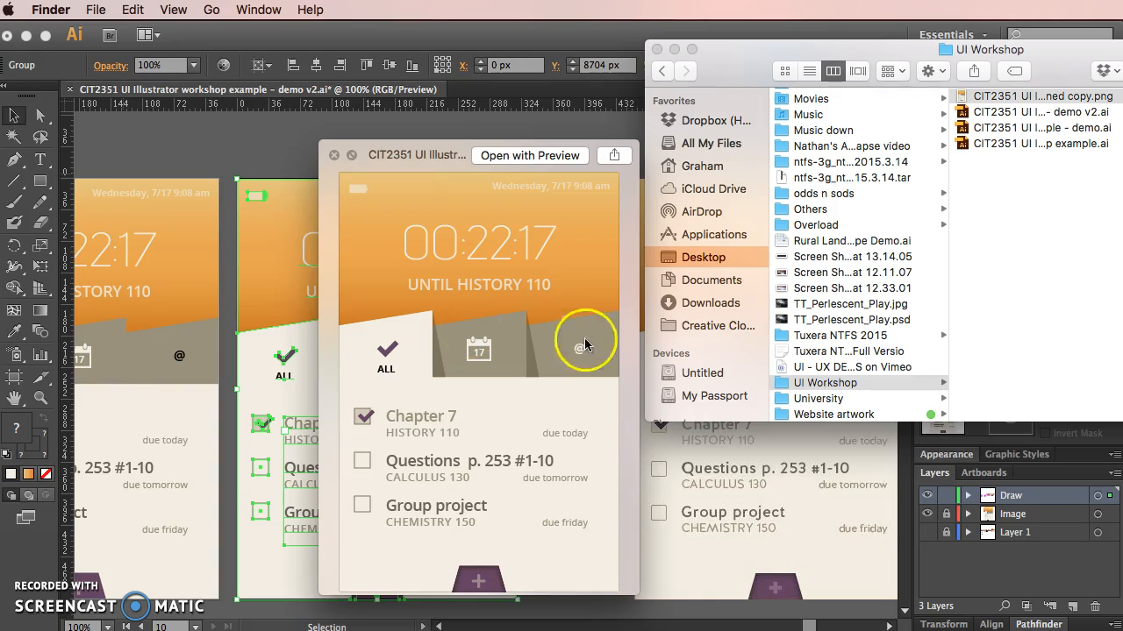
{"action": "left_click", "coordinate": [531, 157]}
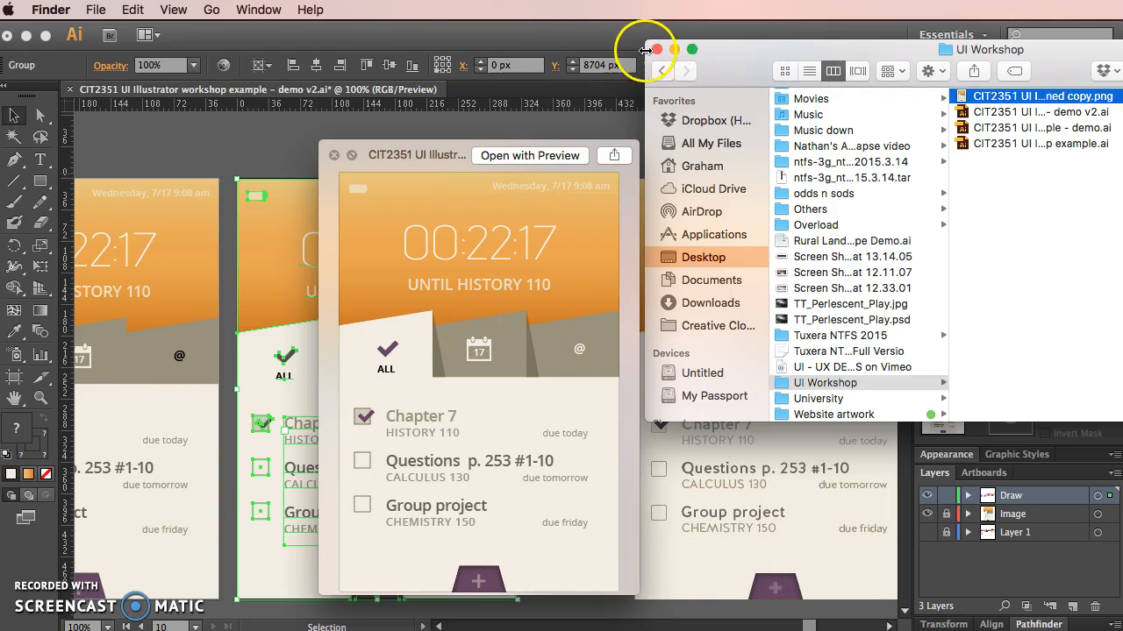
Open the exported PNG in Preview to examine the calendar tab's pixels enlarged, and return to Illustrator
{"action": "left_click", "coordinate": [657, 49]}
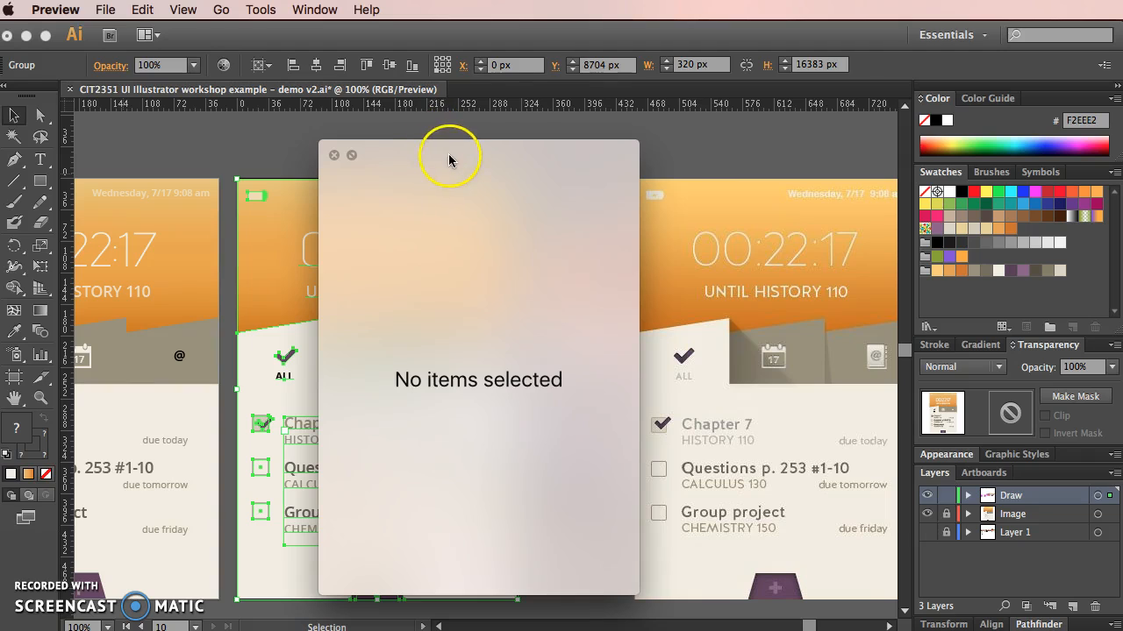
{"action": "left_click", "coordinate": [335, 155]}
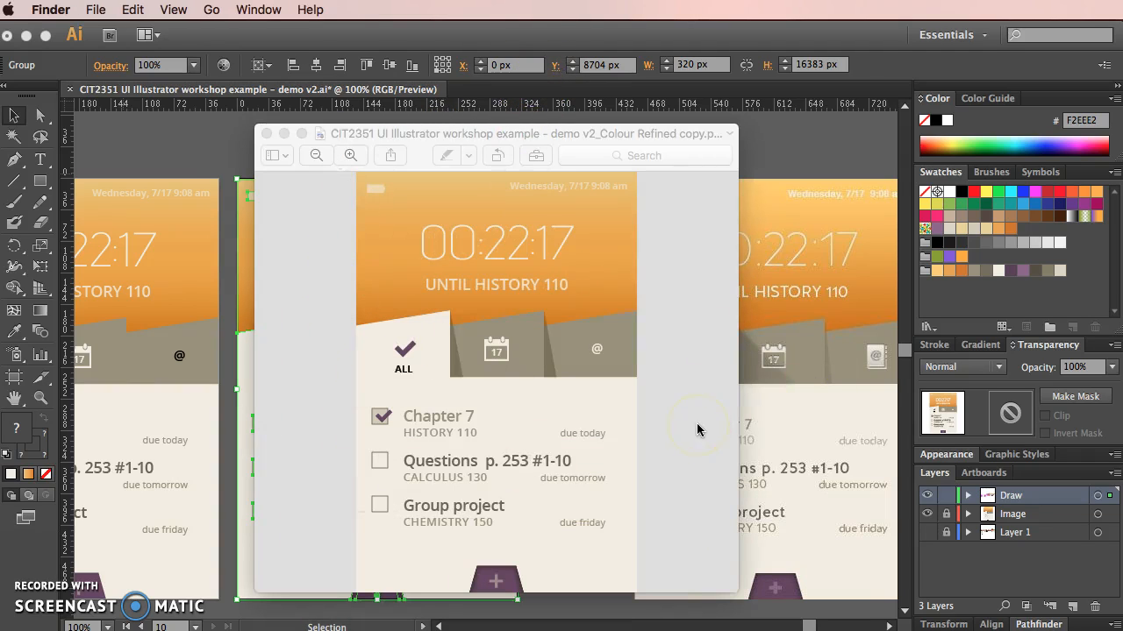
{"action": "left_click", "coordinate": [351, 156]}
{"action": "left_click", "coordinate": [351, 155]}
{"action": "left_click", "coordinate": [351, 155]}
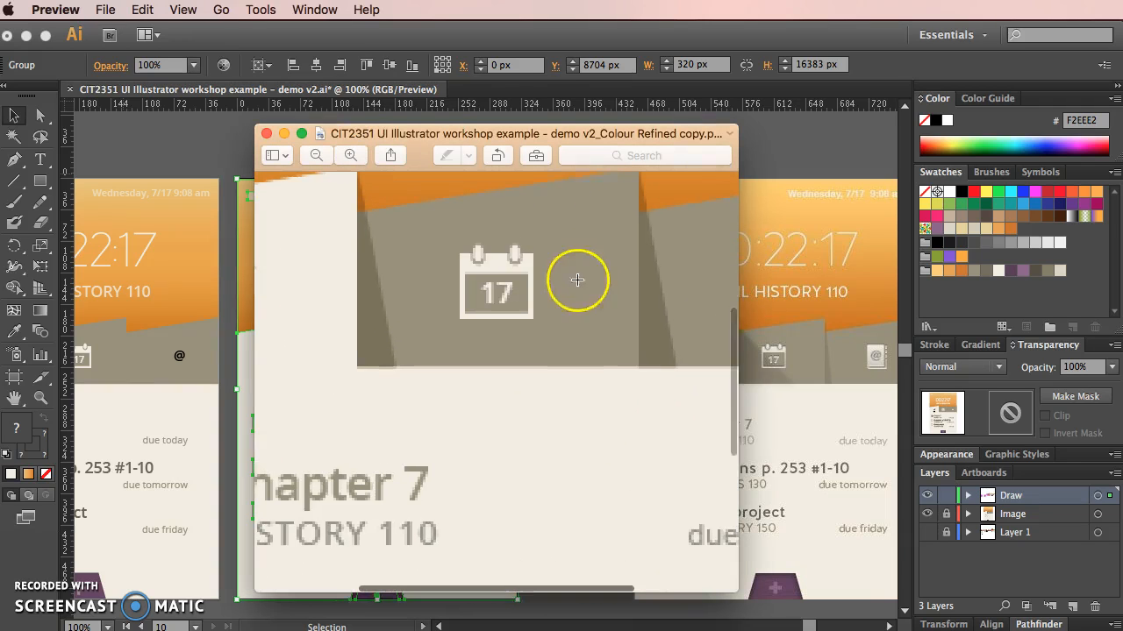
{"action": "left_click", "coordinate": [316, 155]}
{"action": "left_click", "coordinate": [316, 155]}
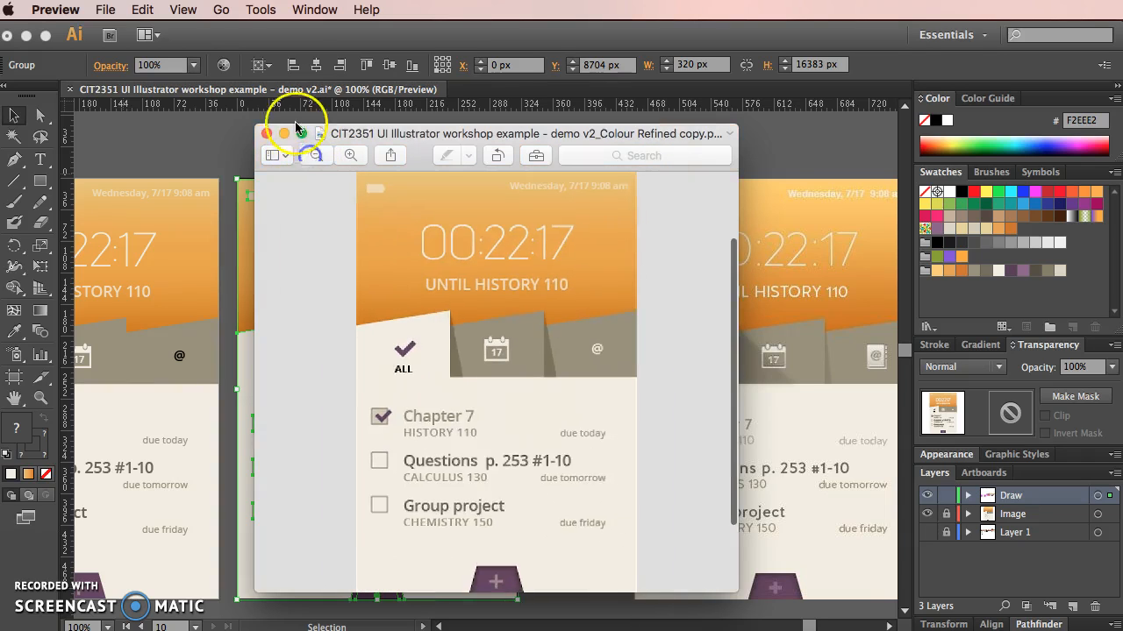
{"action": "left_click", "coordinate": [266, 133]}
{"action": "left_click", "coordinate": [546, 309]}
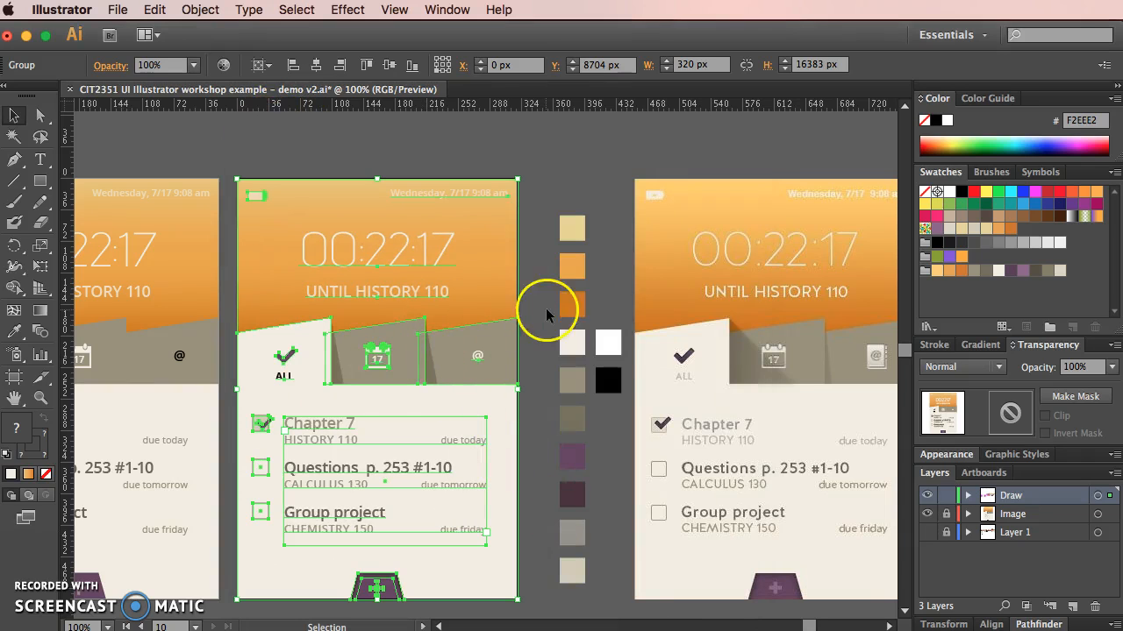
Move the colour swatch squares and the reference design further right, leaving room for another artboard beside the coloured screen
{"action": "left_click", "coordinate": [375, 300]}
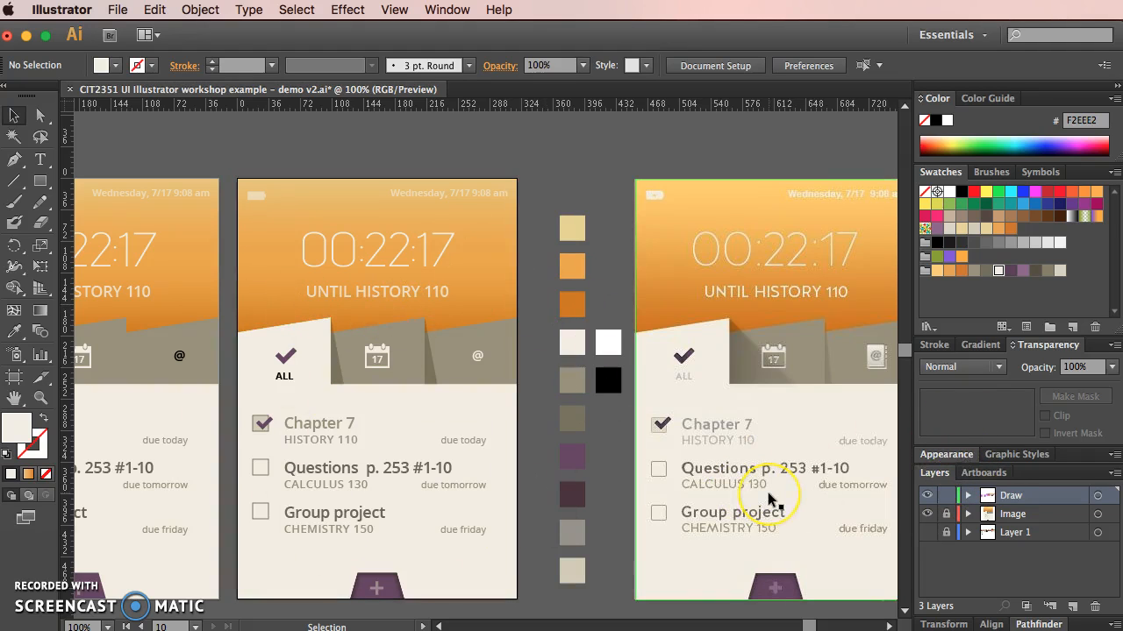
{"action": "key", "text": "super+minus"}
{"action": "left_click_drag", "start_coordinate": [806, 554], "coordinate": [539, 204]}
{"action": "left_click_drag", "start_coordinate": [550, 277], "coordinate": [741, 273]}
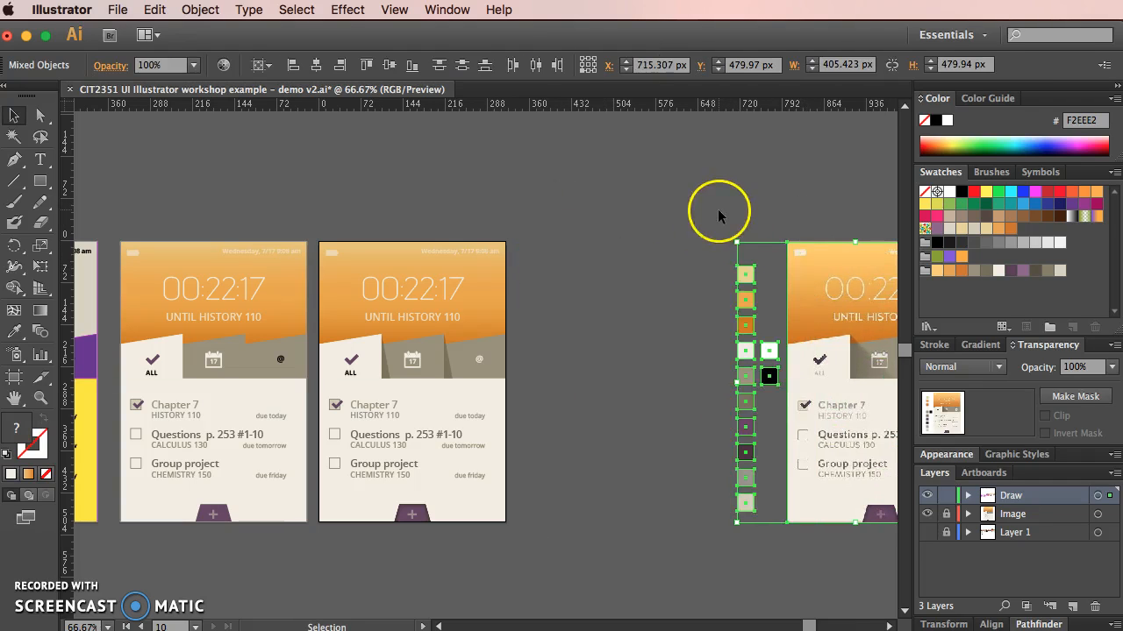
{"action": "left_click", "coordinate": [719, 212]}
Duplicate the Colour Refined copy artboard together with its artwork
{"action": "left_click", "coordinate": [990, 473]}
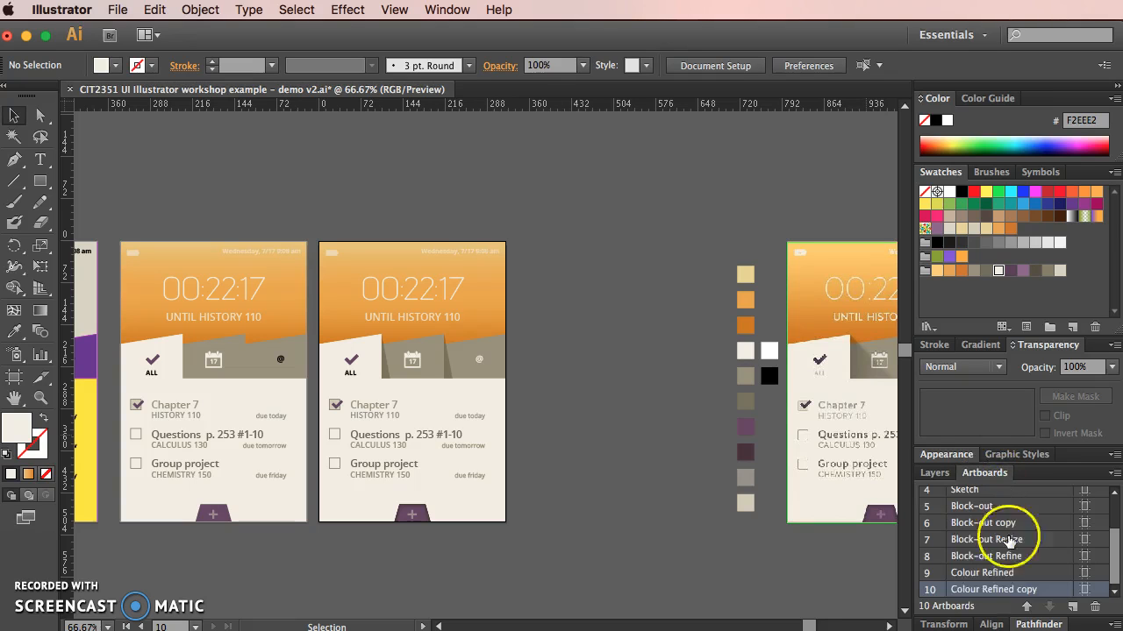
{"action": "double_click", "coordinate": [984, 590]}
{"action": "left_click", "coordinate": [1065, 605]}
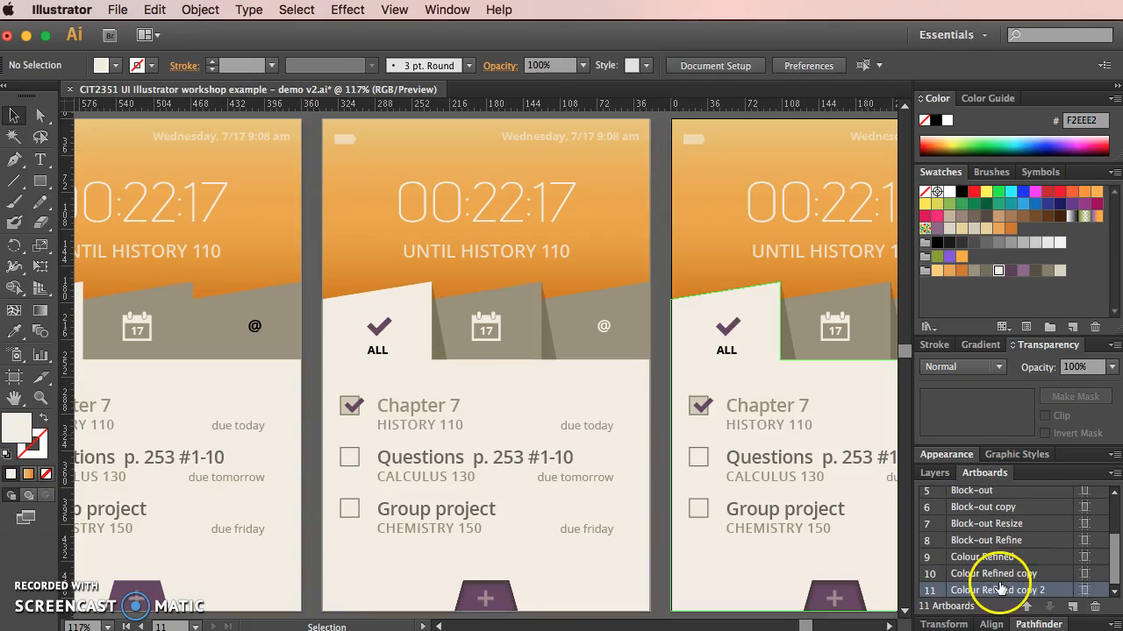
Rename artboard 10 as Finished Flat 2D and artboard 11 as Finished Flat 2D+
{"action": "double_click", "coordinate": [1009, 575]}
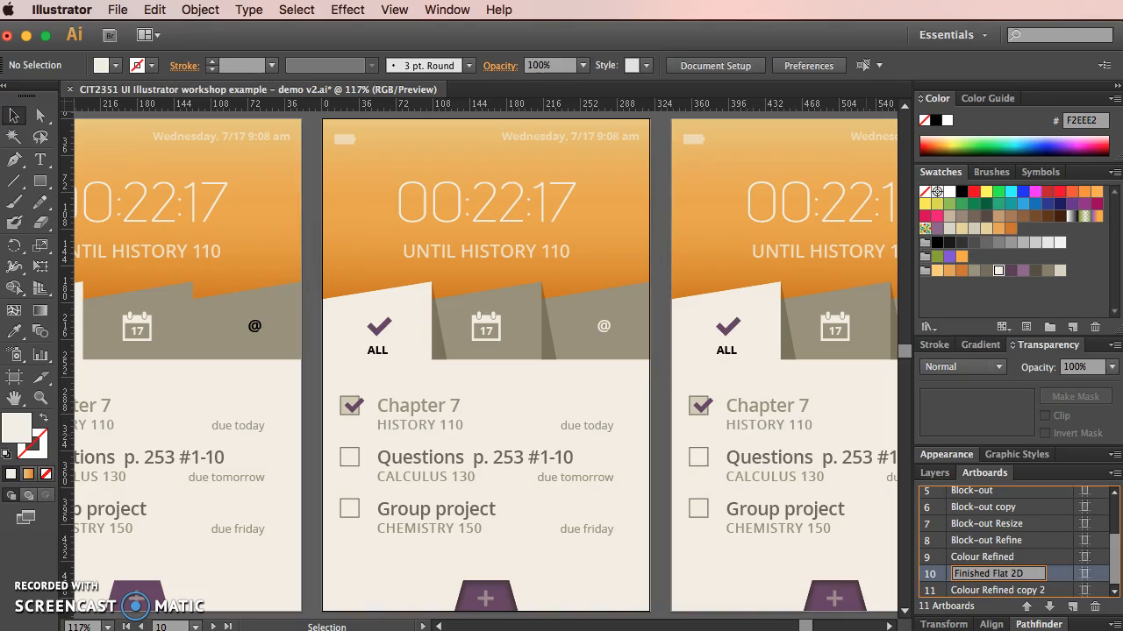
{"action": "left_click_drag", "start_coordinate": [1030, 574], "coordinate": [788, 562]}
{"action": "key", "text": "super+c"}
{"action": "double_click", "coordinate": [963, 591]}
{"action": "key", "text": "super+v"}
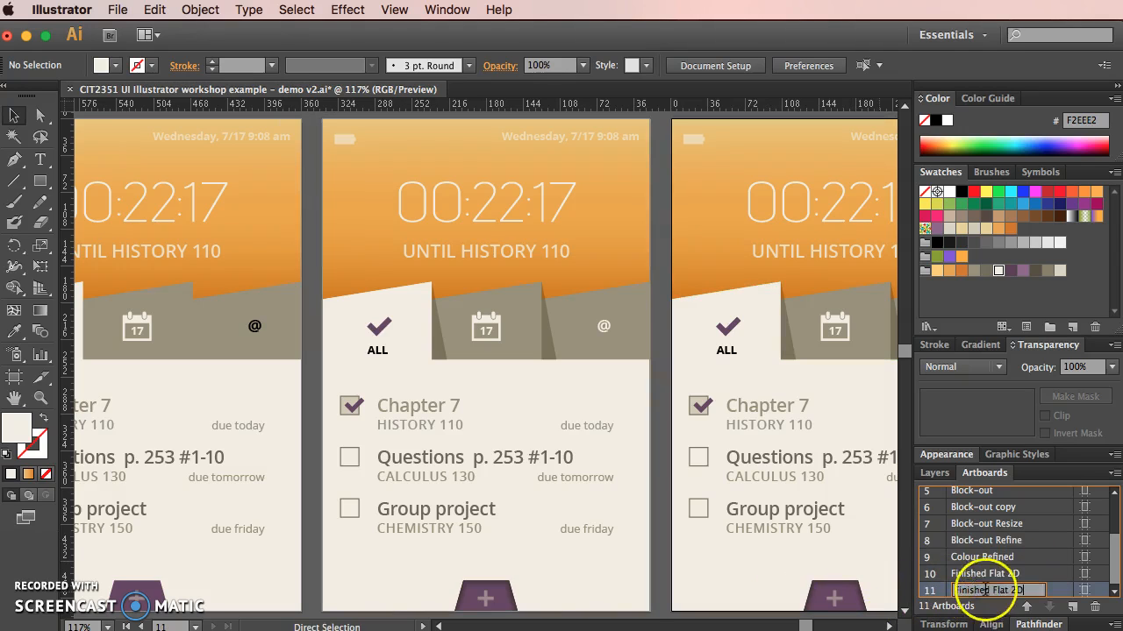
{"action": "left_click", "coordinate": [1027, 589]}
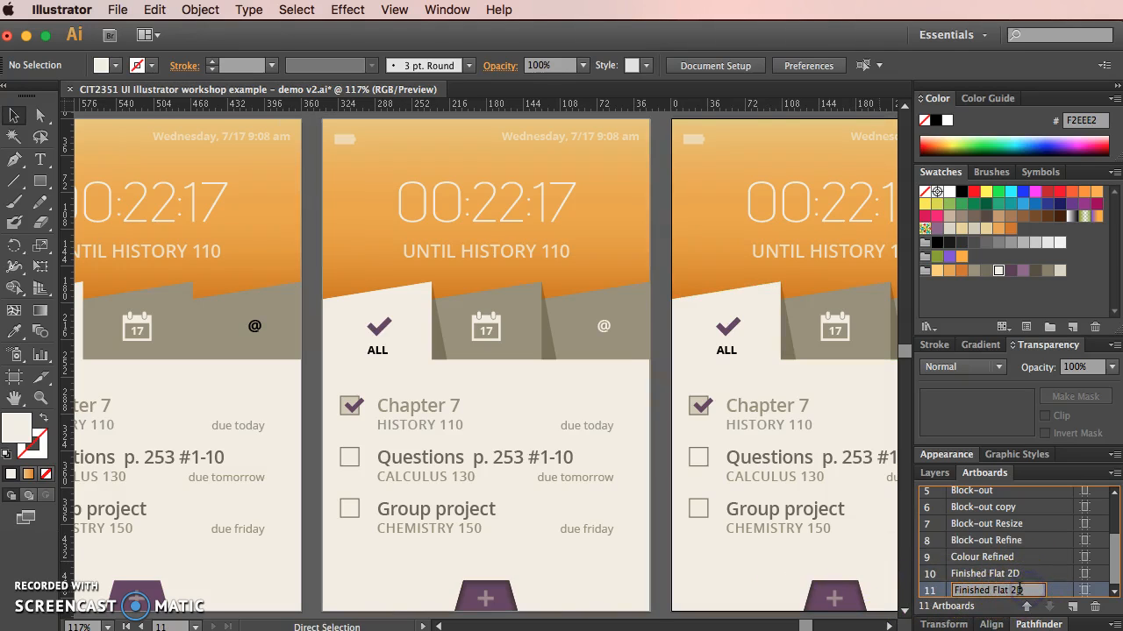
Isolate the Screen Elements group on the Finished Flat 2D+ artboard and group the calendar icon's parts
{"action": "left_click_drag", "start_coordinate": [792, 499], "coordinate": [482, 511]}
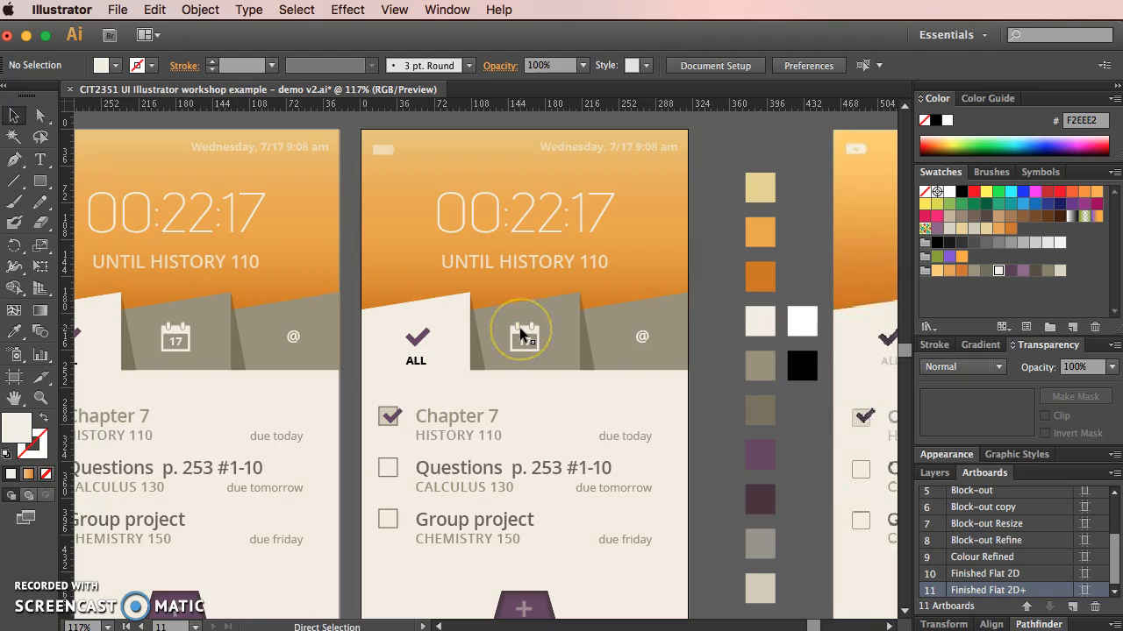
{"action": "key", "text": "super+equal"}
{"action": "left_click", "coordinate": [524, 331]}
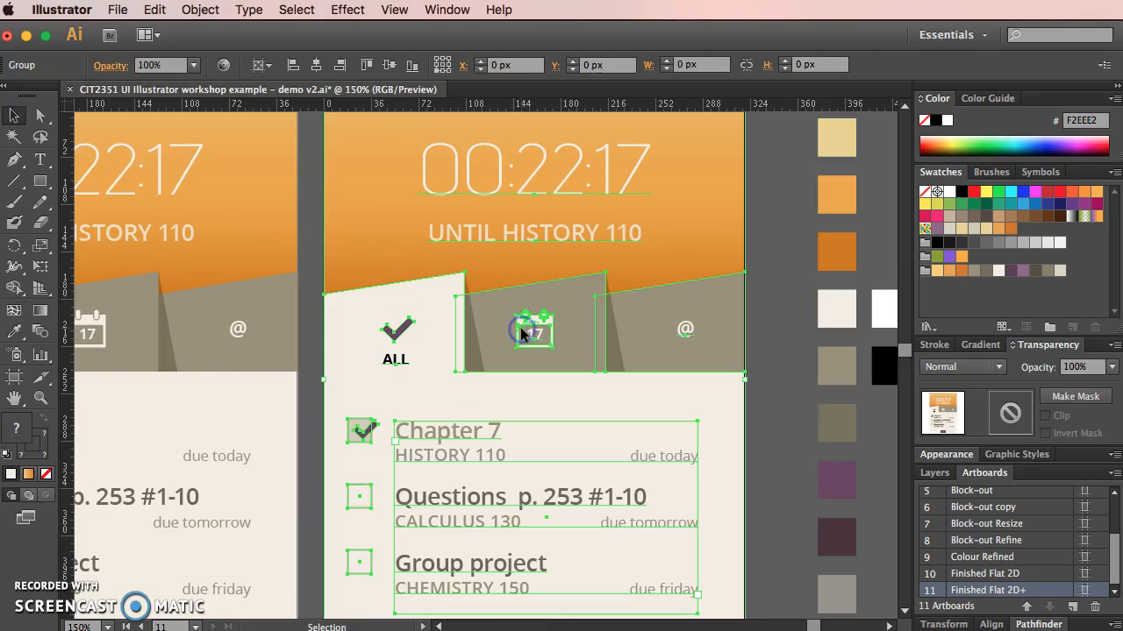
{"action": "double_click", "coordinate": [532, 328]}
{"action": "left_click", "coordinate": [533, 329]}
{"action": "right_click", "coordinate": [536, 334]}
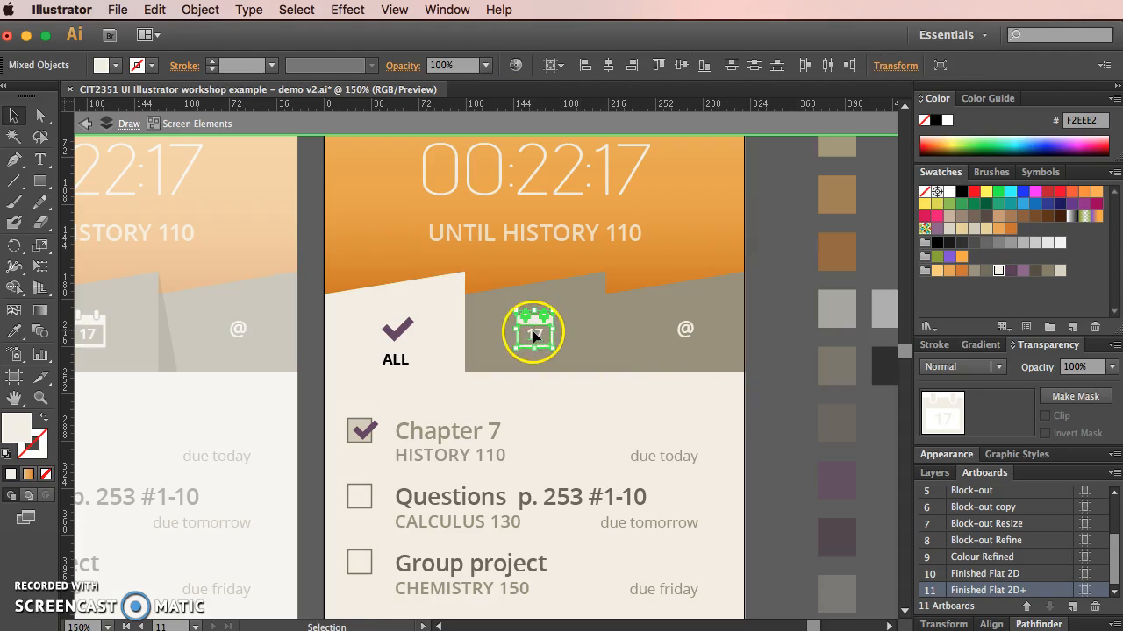
{"action": "left_click", "coordinate": [586, 436]}
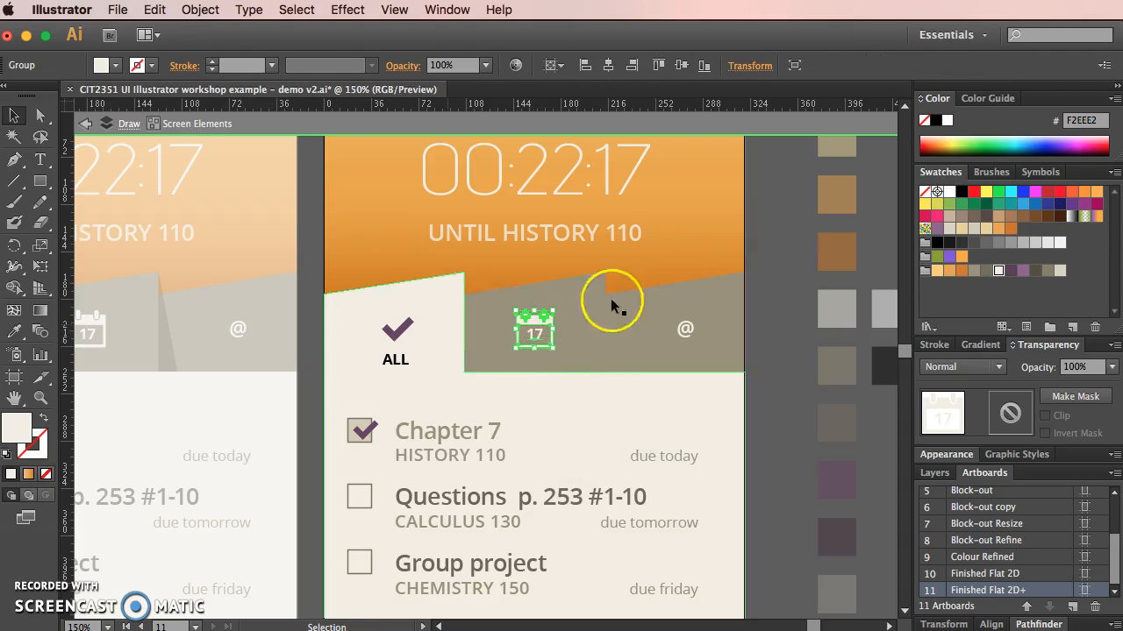
{"action": "left_click", "coordinate": [765, 238]}
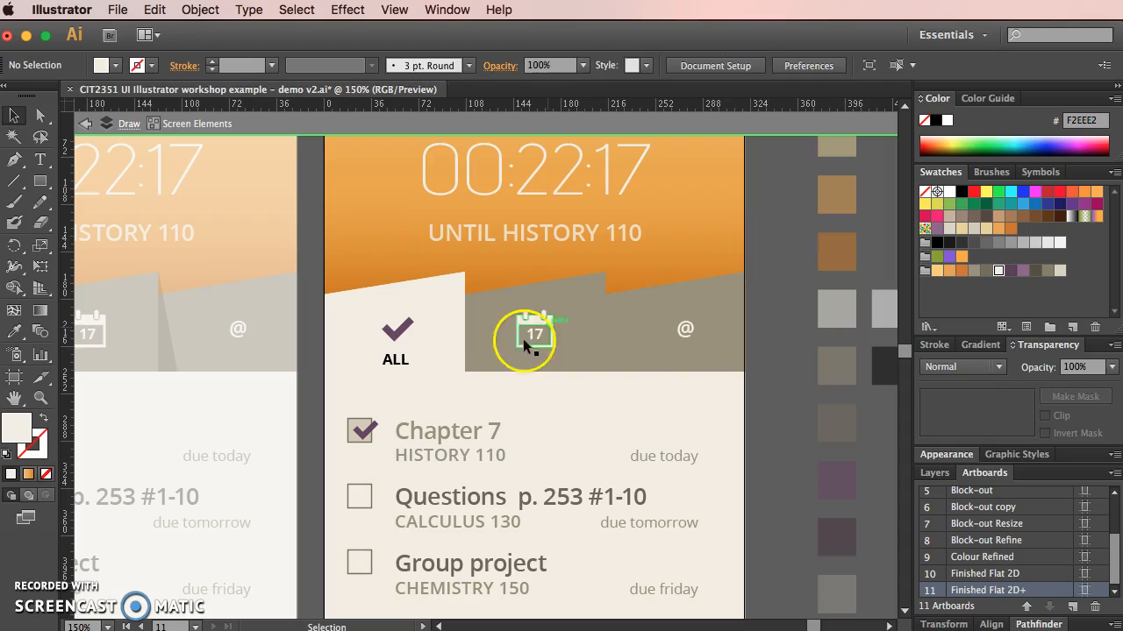
Start an Illustrator Stylize Drop Shadow effect on the grouped calendar icon with its preview turned on
{"action": "left_click", "coordinate": [536, 338]}
{"action": "left_click", "coordinate": [355, 9]}
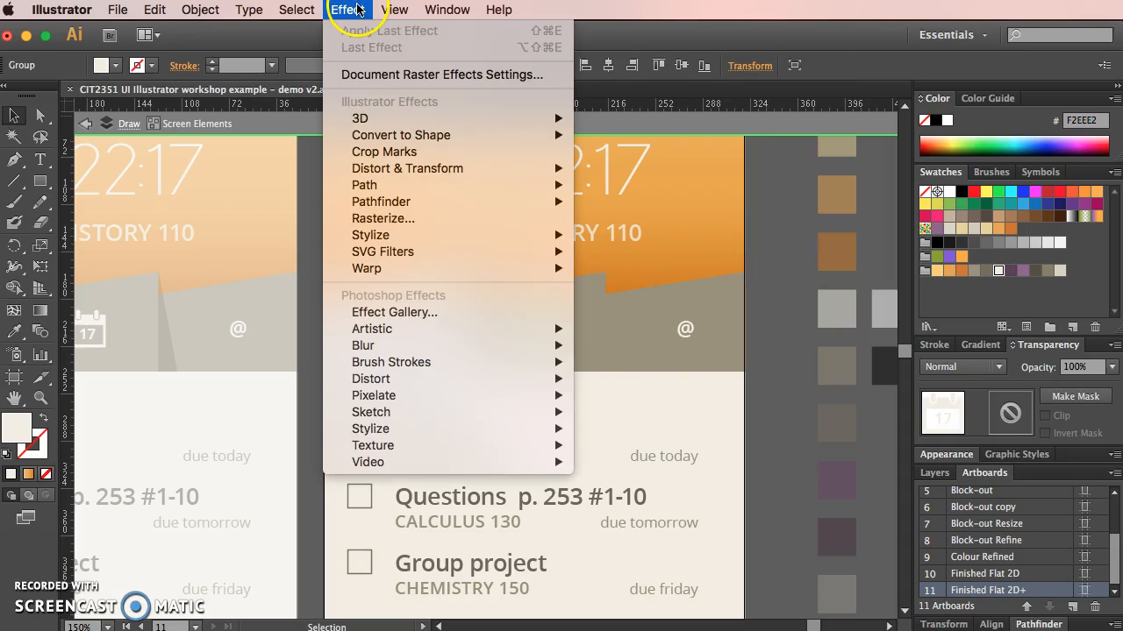
{"action": "mouse_move", "coordinate": [372, 256]}
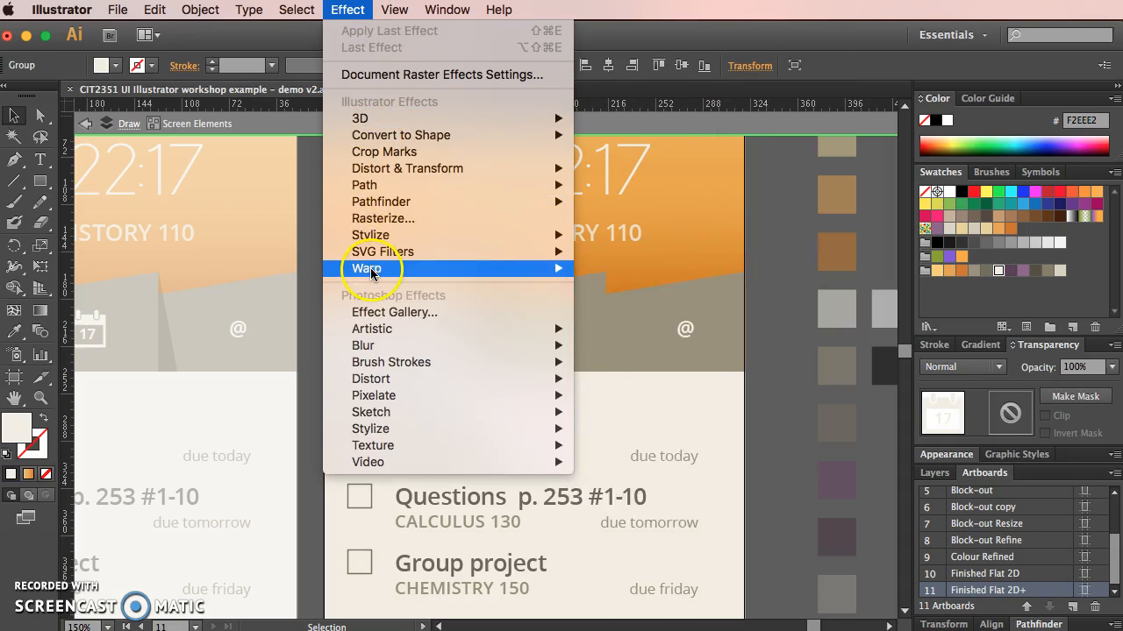
{"action": "mouse_move", "coordinate": [384, 237]}
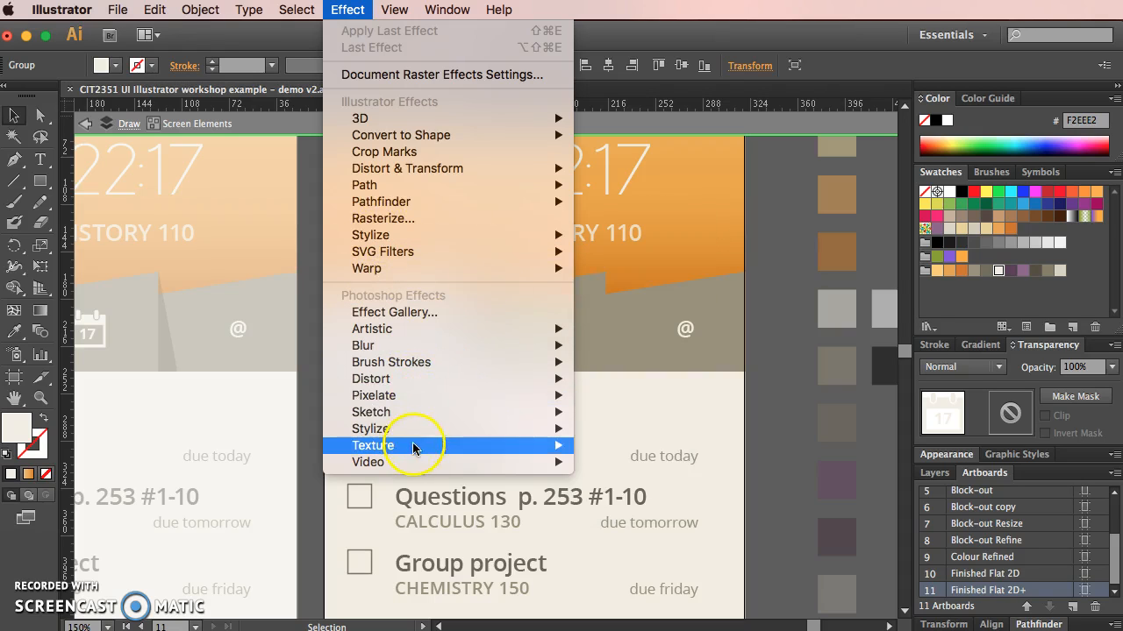
{"action": "mouse_move", "coordinate": [420, 414]}
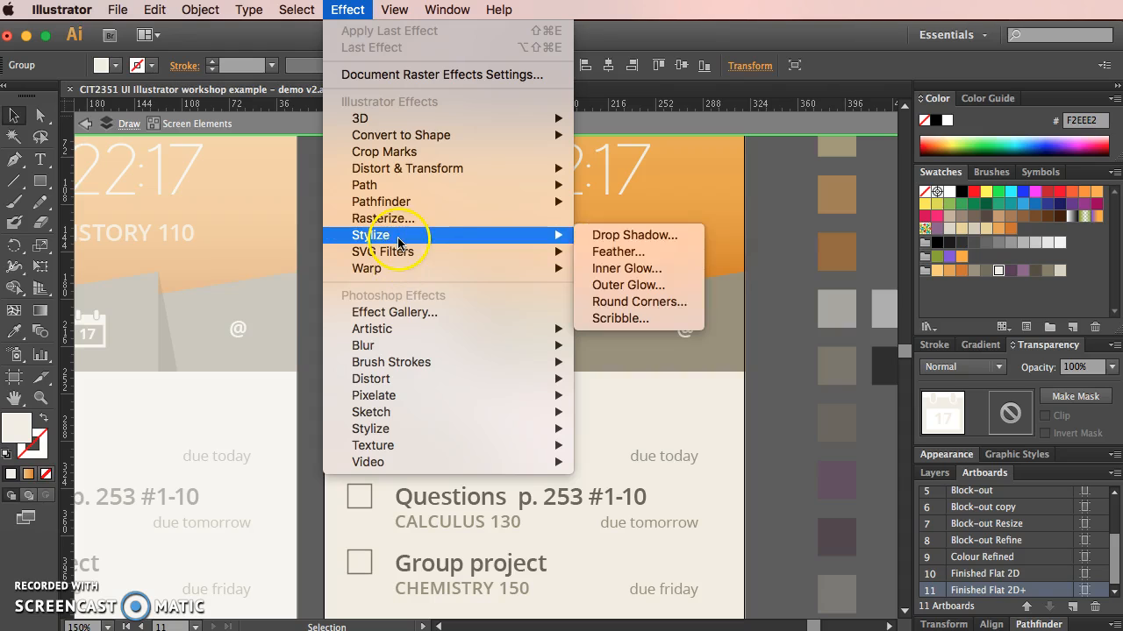
{"action": "left_click", "coordinate": [638, 239]}
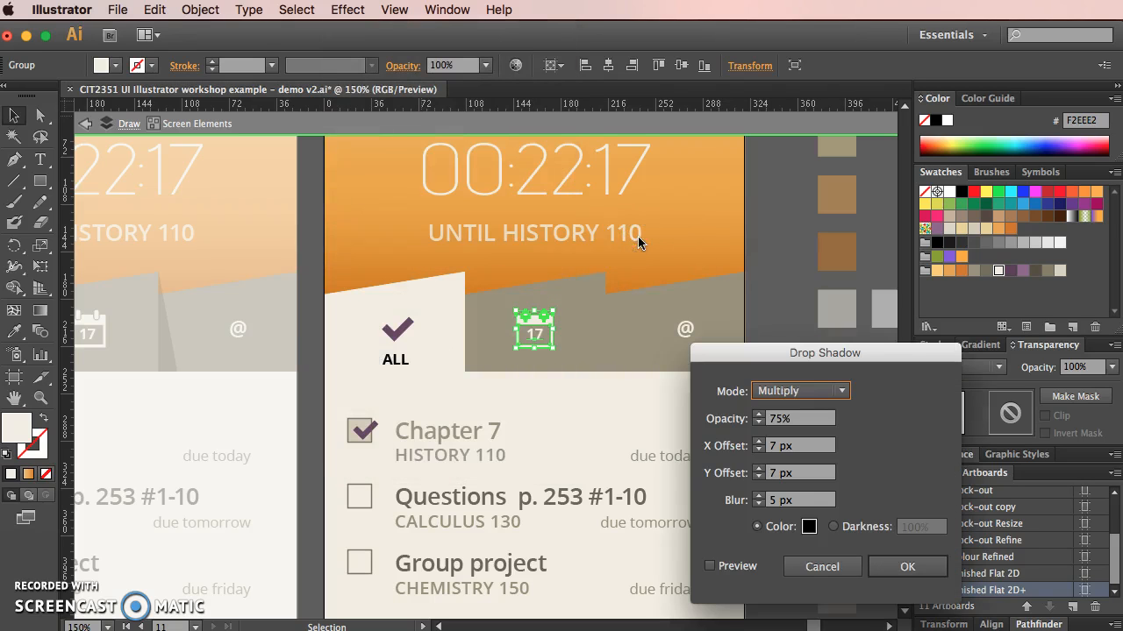
{"action": "left_click", "coordinate": [710, 566]}
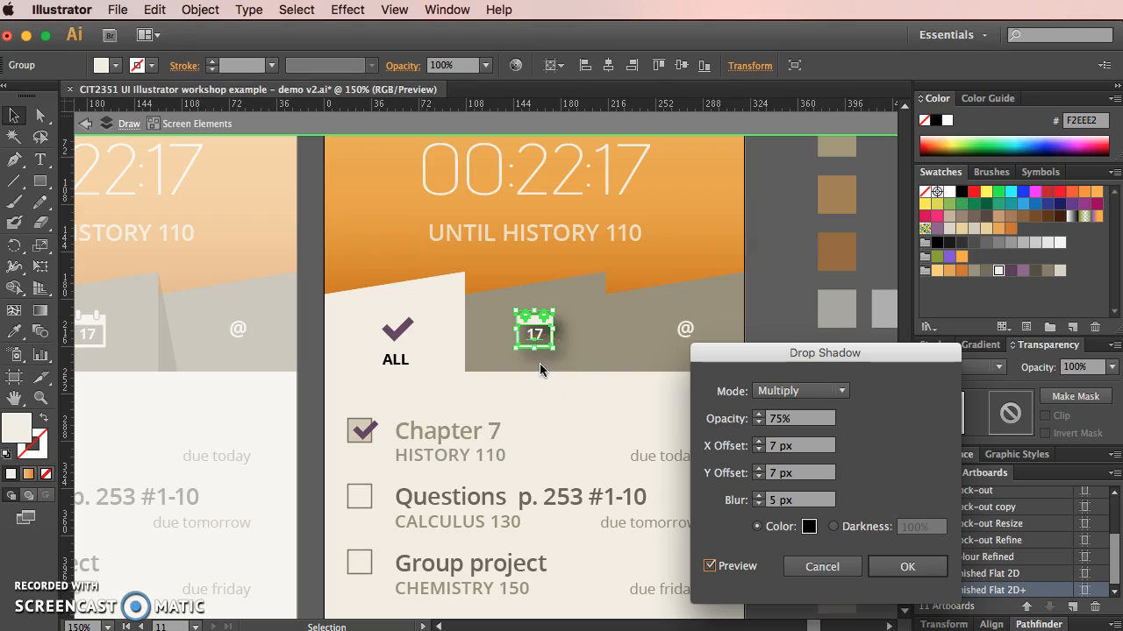
Set the calendar icon's drop shadow to 1 px X offset, 1 px Y offset and 1 px blur
{"action": "left_click", "coordinate": [758, 450]}
{"action": "left_click", "coordinate": [759, 449]}
{"action": "left_click", "coordinate": [759, 477]}
{"action": "left_click", "coordinate": [759, 477]}
{"action": "left_click", "coordinate": [759, 477]}
{"action": "left_click", "coordinate": [758, 451]}
{"action": "left_click", "coordinate": [759, 451]}
{"action": "left_click", "coordinate": [759, 504]}
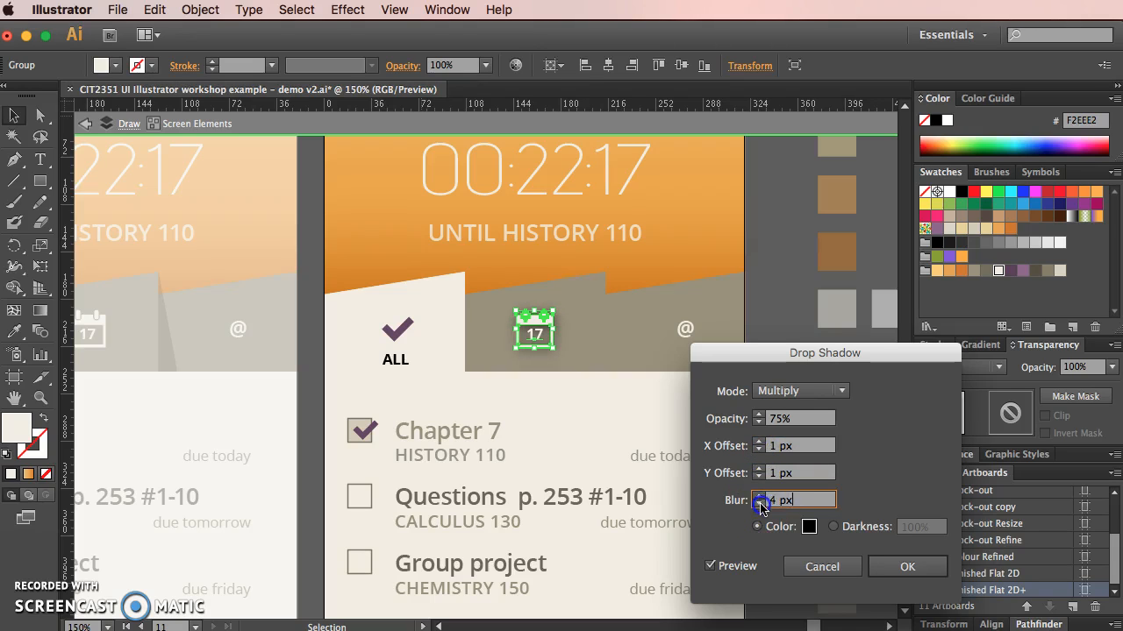
{"action": "left_click", "coordinate": [759, 504]}
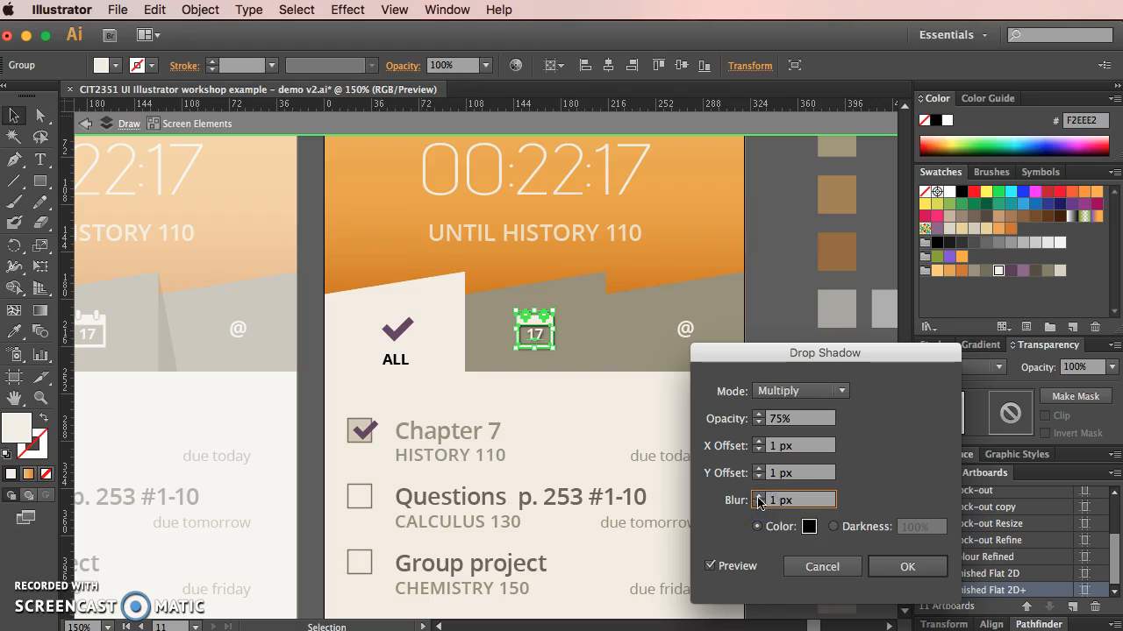
Set the shadow's Y offset to 0 px and opacity to 50%, and apply it to the calendar icon
{"action": "left_click", "coordinate": [760, 478]}
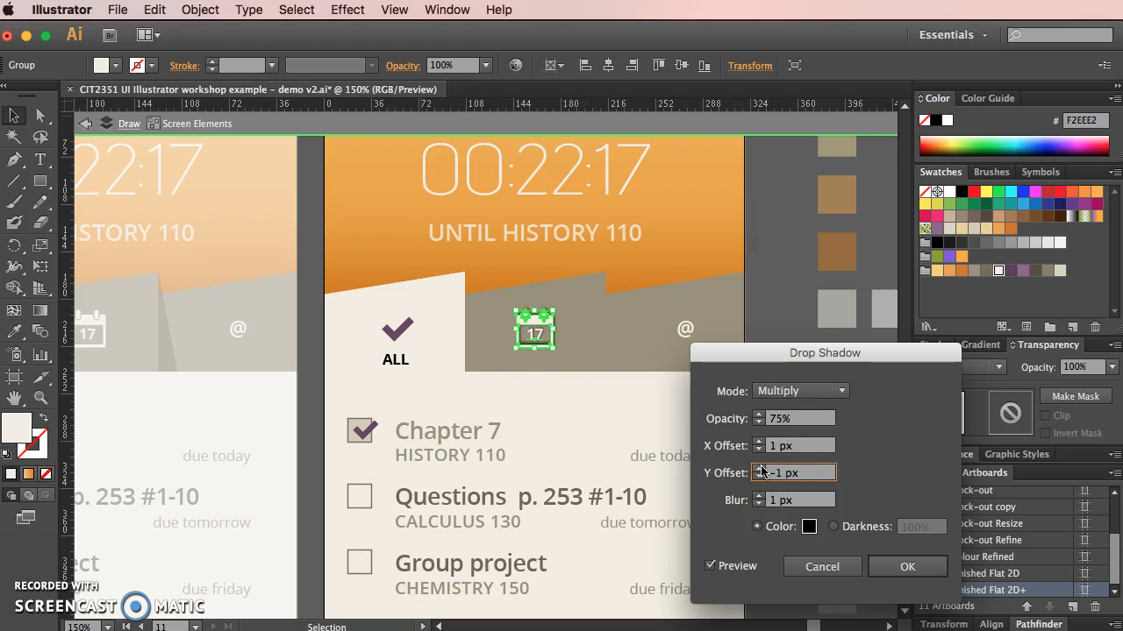
{"action": "left_click", "coordinate": [760, 309]}
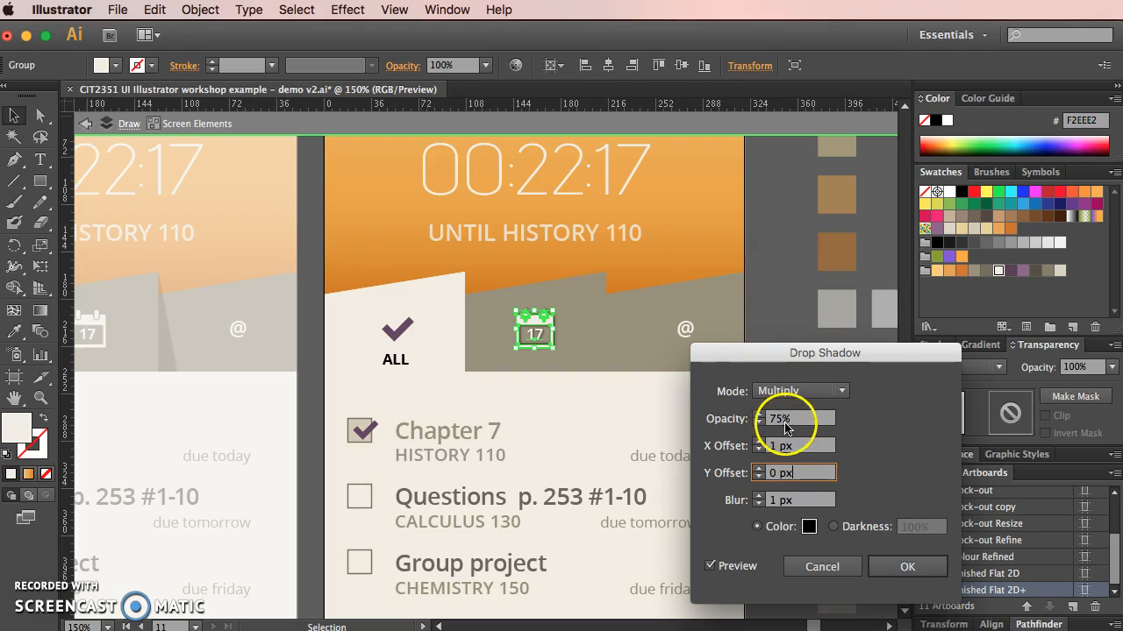
{"action": "left_click", "coordinate": [740, 419]}
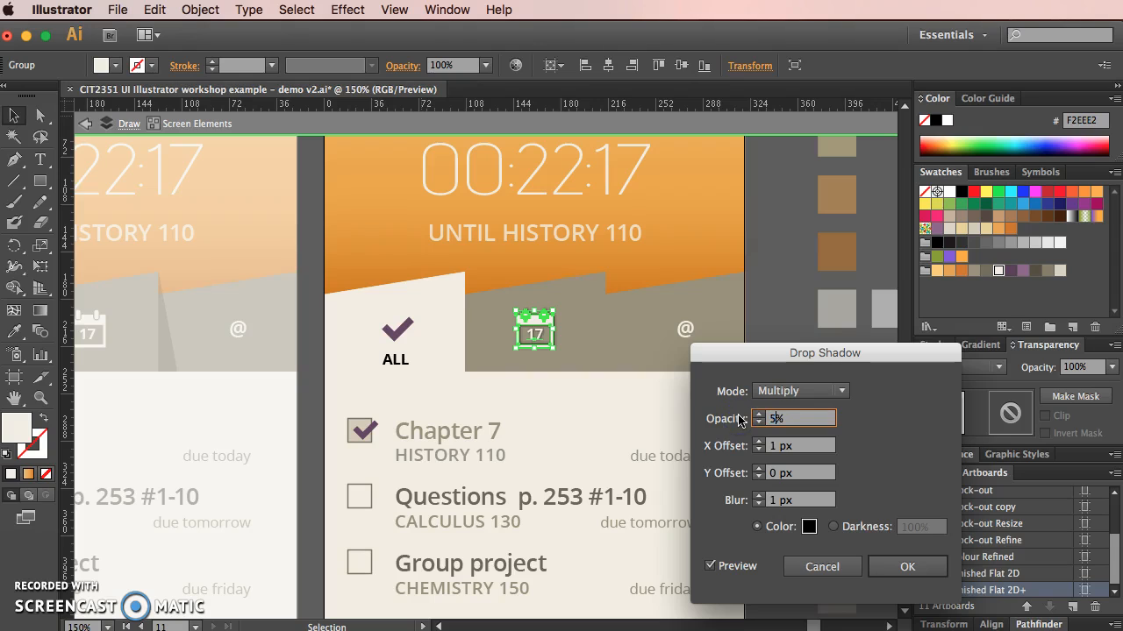
{"action": "type", "text": "50"}
{"action": "key", "text": "Return"}
{"action": "left_click", "coordinate": [788, 385]}
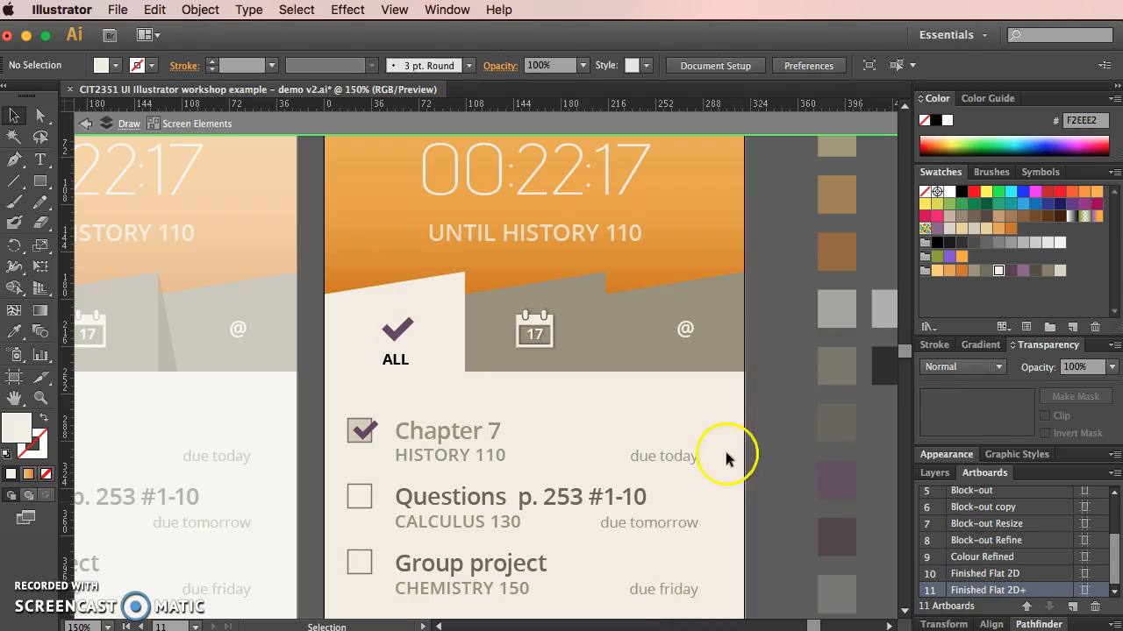
Apply an Illustrator Stylize Drop Shadow to the calendar and @ tab shapes with 50% opacity, 1 px X offset, 0 px Y offset and 1 px blur
{"action": "left_click", "coordinate": [583, 308]}
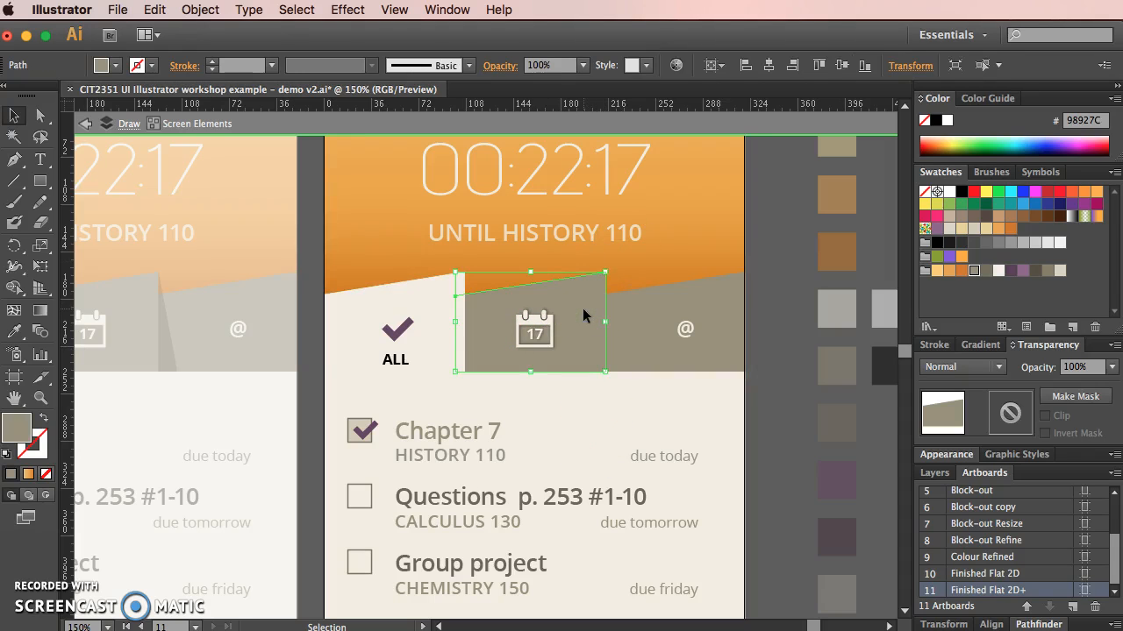
{"action": "right_click", "coordinate": [582, 309]}
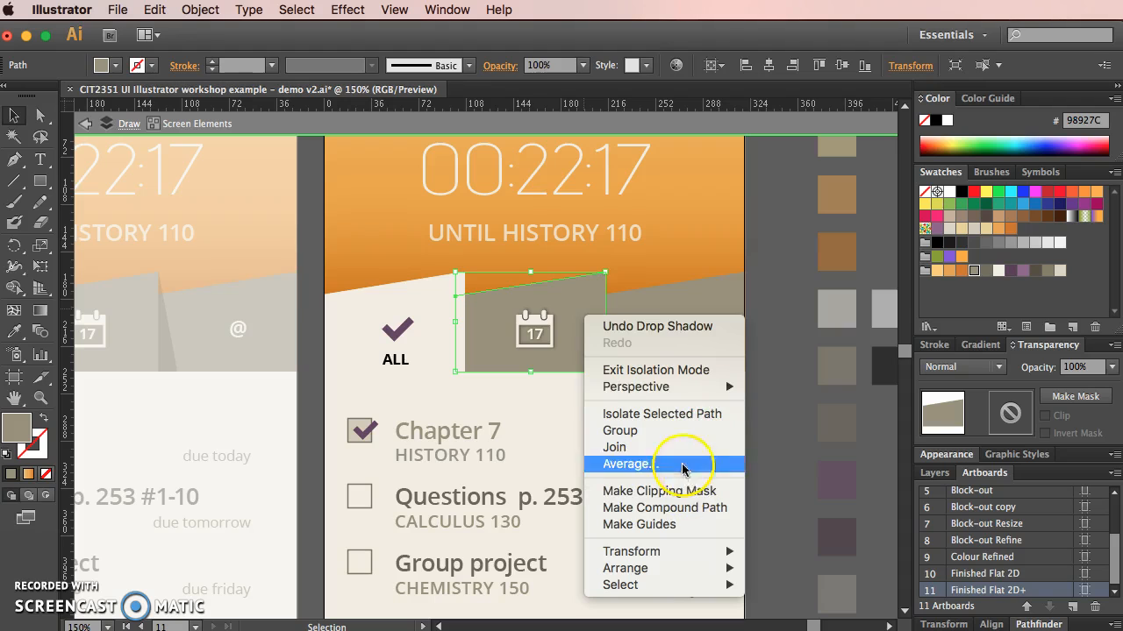
{"action": "left_click", "coordinate": [689, 290], "text": "shift"}
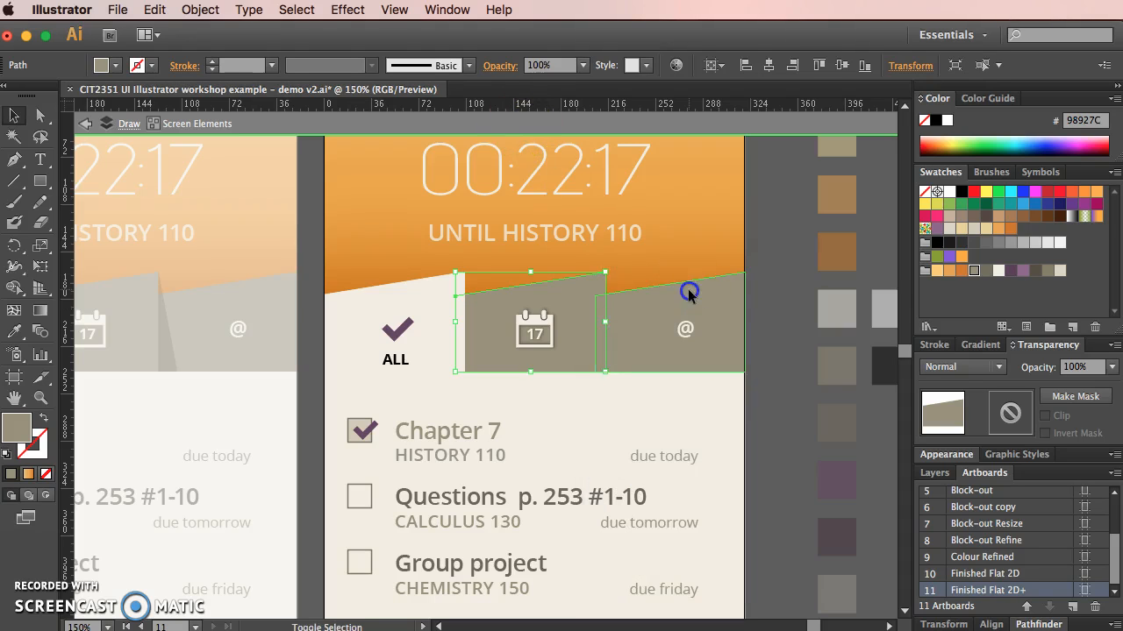
{"action": "left_click", "coordinate": [248, 8]}
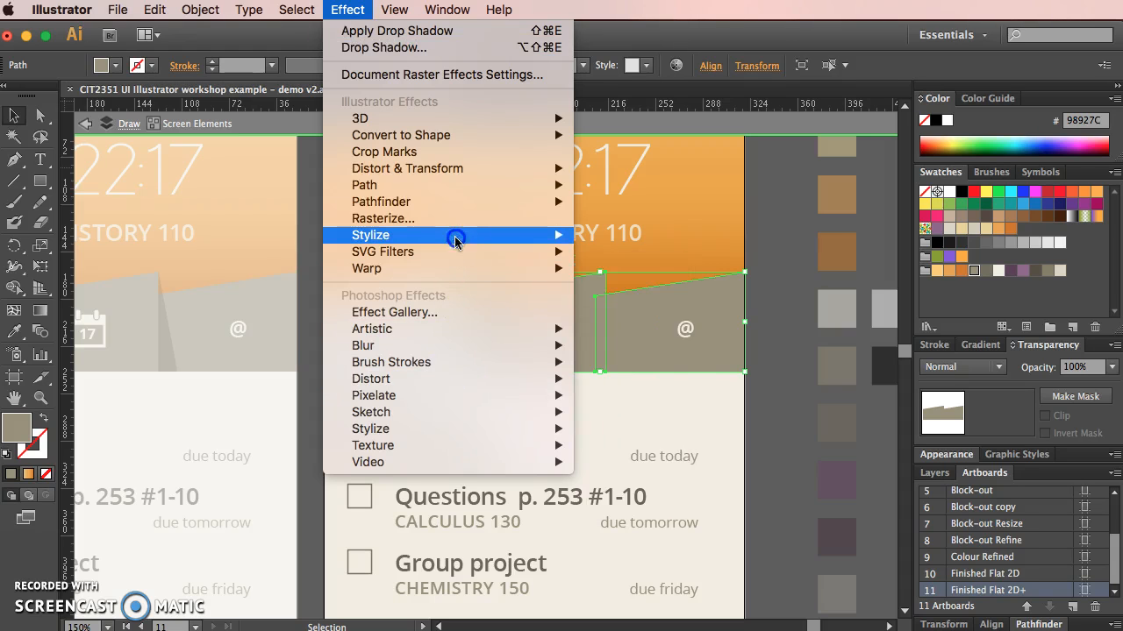
{"action": "mouse_move", "coordinate": [459, 237]}
{"action": "left_click", "coordinate": [629, 235]}
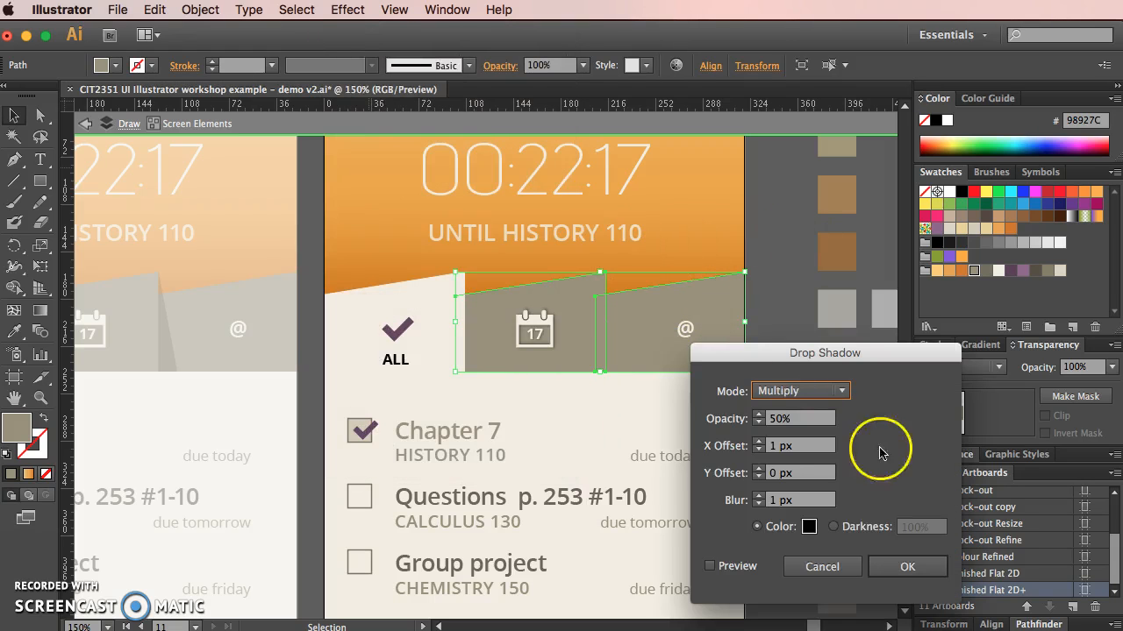
{"action": "left_click", "coordinate": [730, 567]}
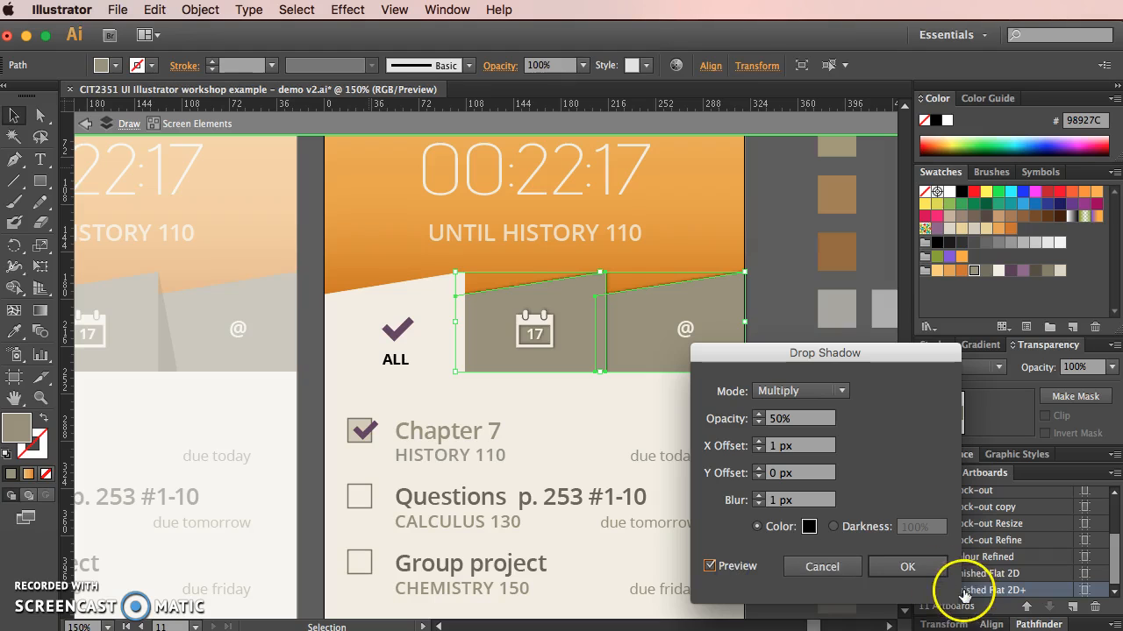
{"action": "left_click", "coordinate": [896, 567]}
{"action": "left_click", "coordinate": [782, 344]}
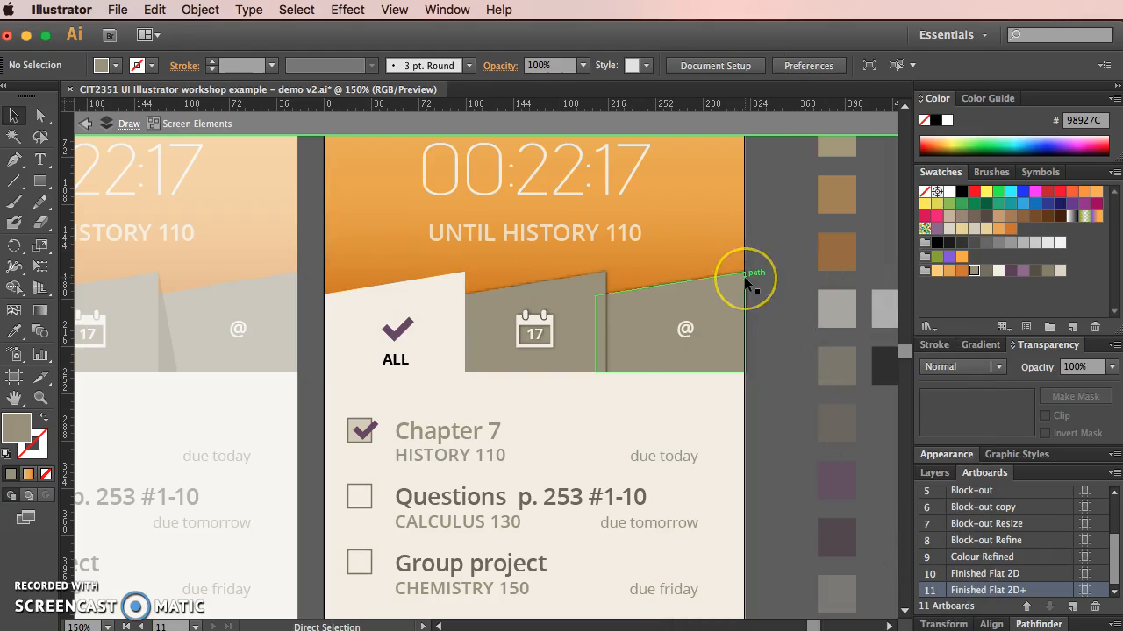
Leave isolation mode for the Screen Elements group and return to the full artwork
{"action": "key", "text": "super+equal"}
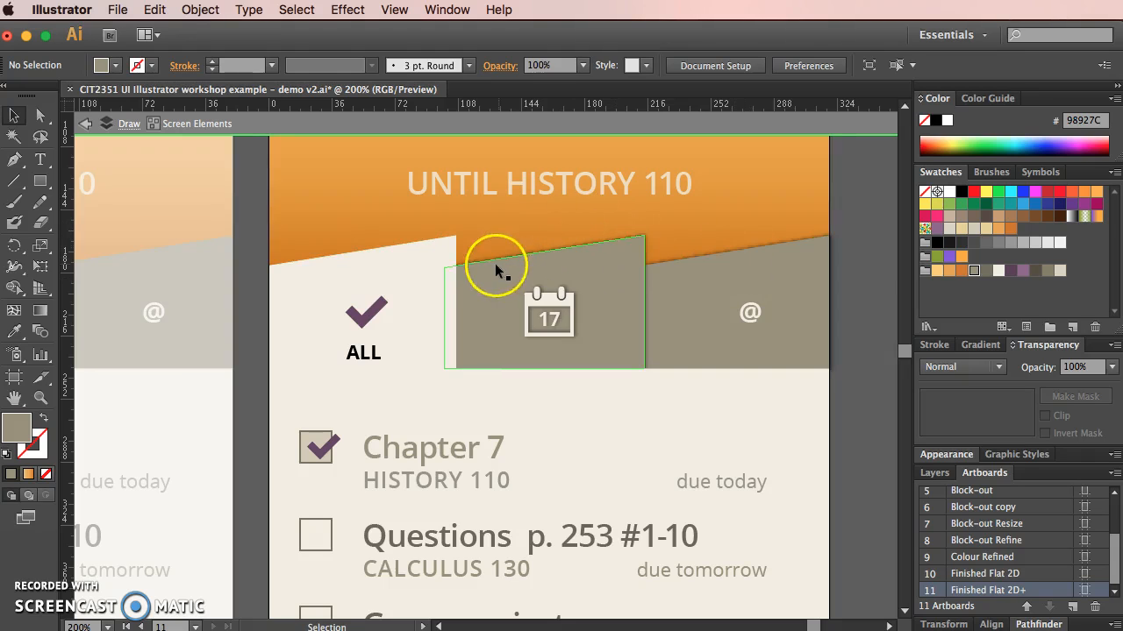
{"action": "key", "text": "super+minus"}
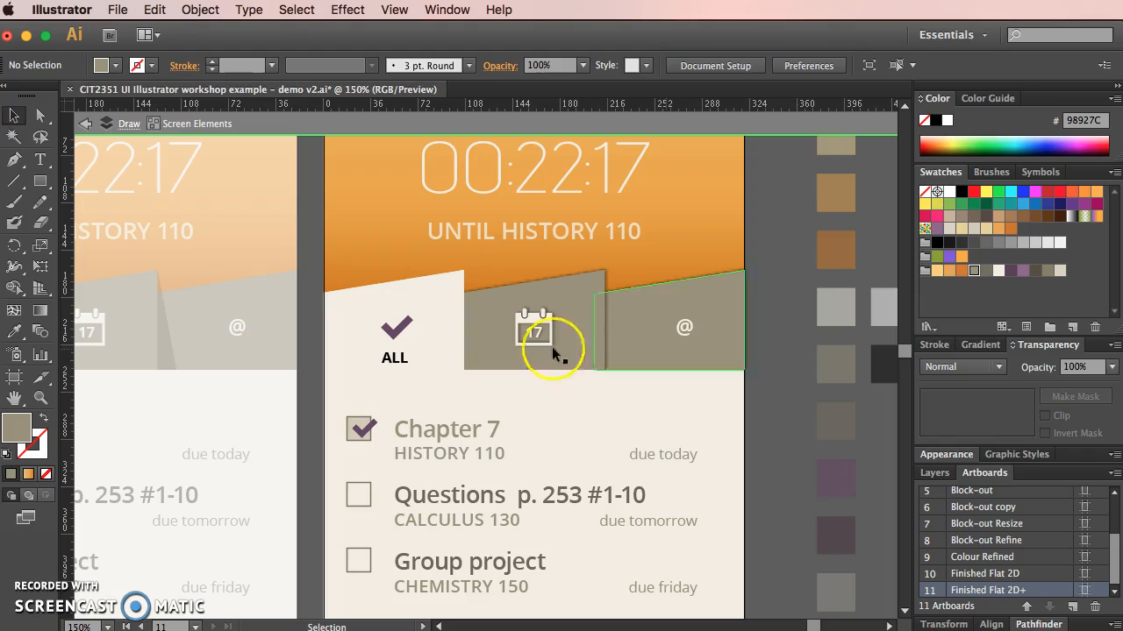
{"action": "left_click", "coordinate": [161, 329]}
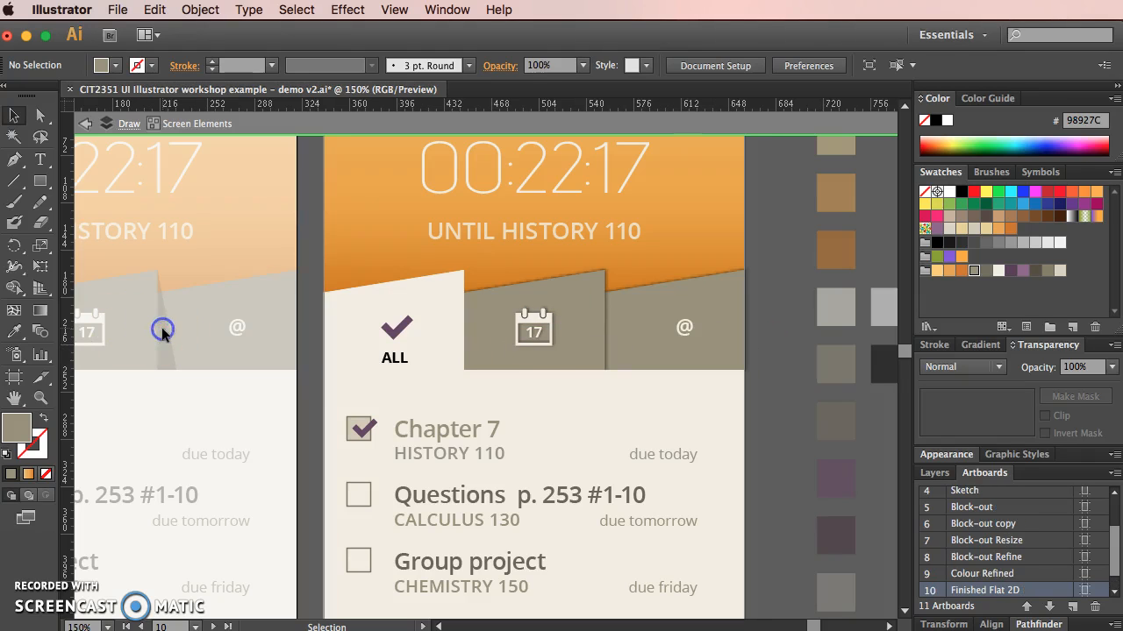
{"action": "double_click", "coordinate": [306, 346]}
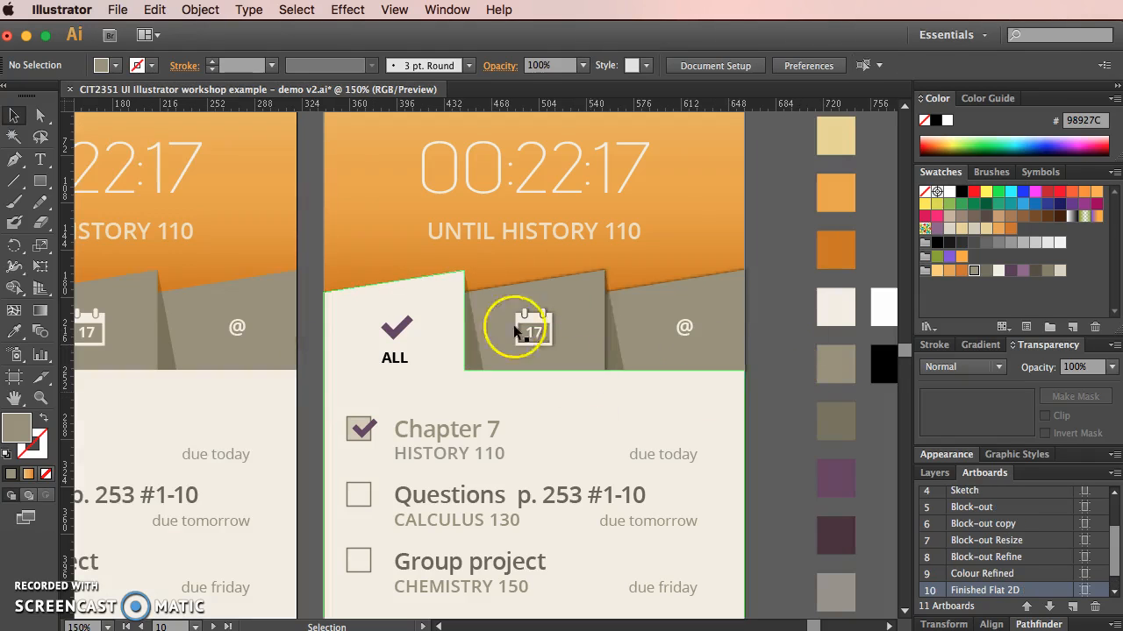
Examine the drop shadows on the tabs and calendar icon up close and compare them with the flat version beside them
{"action": "key", "text": "super+minus"}
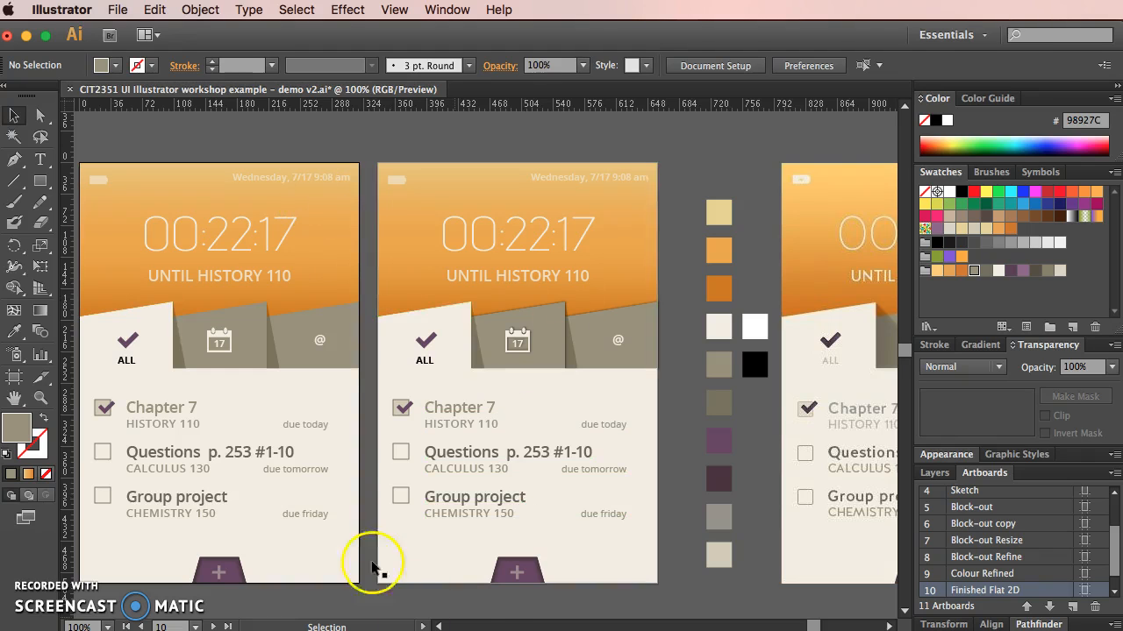
{"action": "key", "text": "super+equal"}
{"action": "key", "text": "super+equal"}
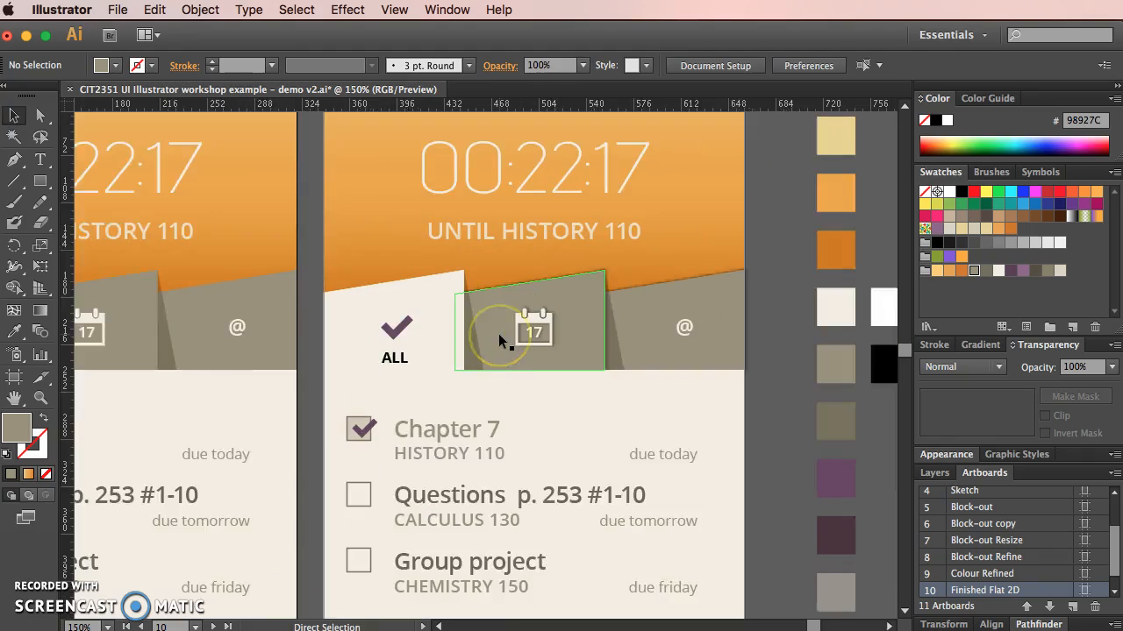
{"action": "key", "text": "super+minus"}
{"action": "scroll", "coordinate": [498, 333], "scroll_direction": "up", "scroll_amount": 5}
{"action": "mouse_move", "coordinate": [498, 333]}
{"action": "left_mouse_down"}
{"action": "mouse_move", "coordinate": [503, 362]}
{"action": "mouse_move", "coordinate": [709, 135]}
{"action": "mouse_move", "coordinate": [545, 183]}
{"action": "mouse_move", "coordinate": [537, 196]}
{"action": "left_mouse_up"}
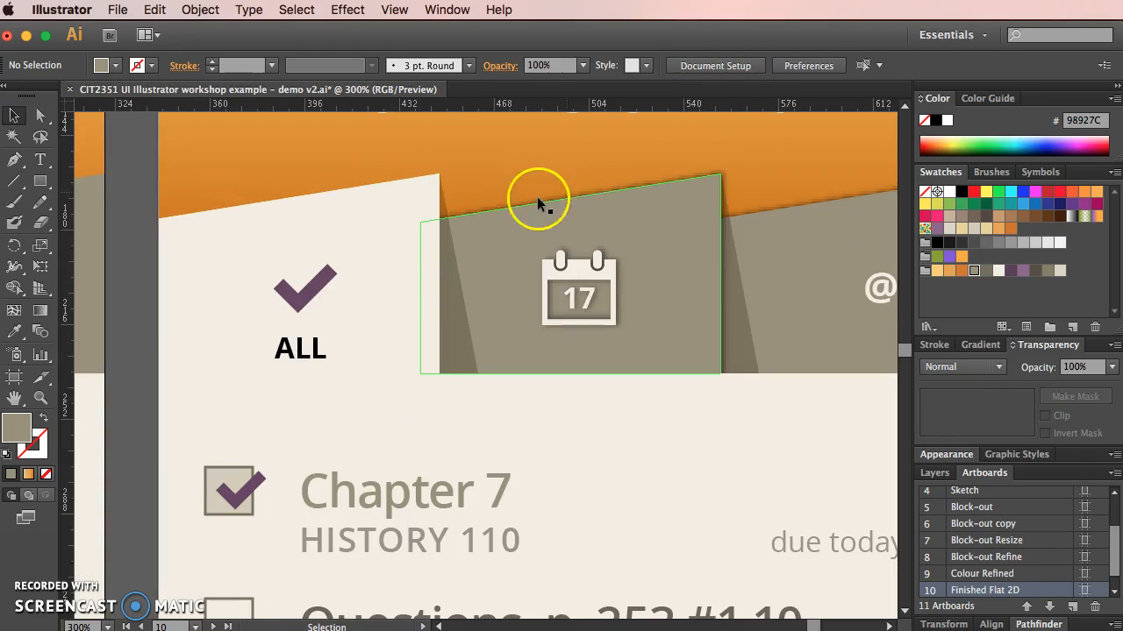
{"action": "key", "text": "super+minus"}
{"action": "key", "text": "super+minus"}
{"action": "key", "text": "super+minus"}
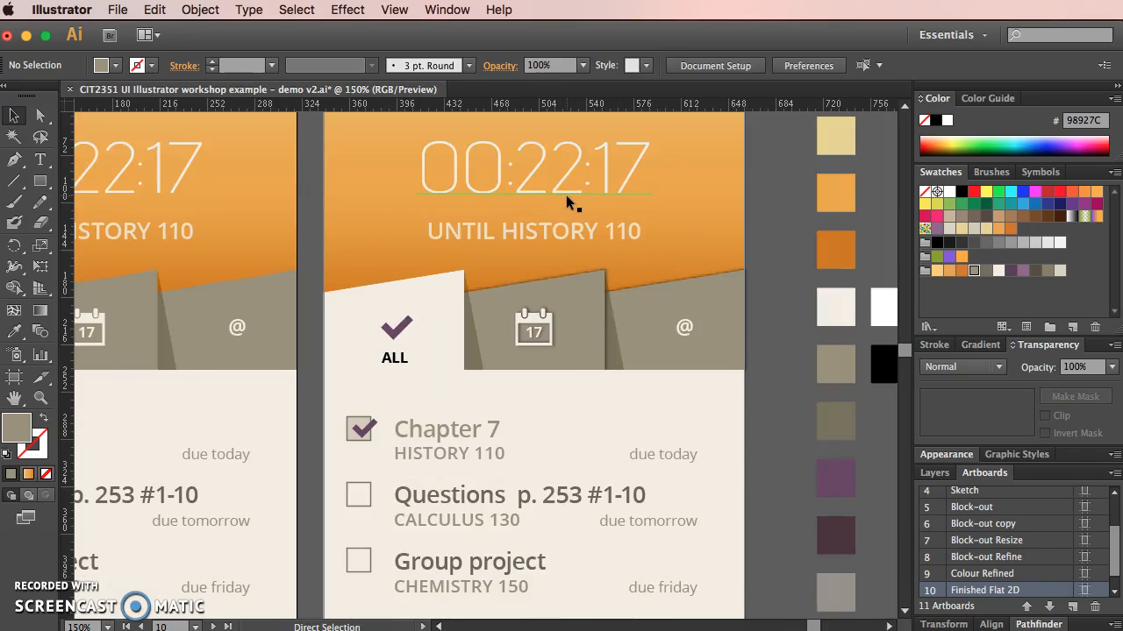
{"action": "key", "text": "super+equal"}
{"action": "key", "text": "super+equal"}
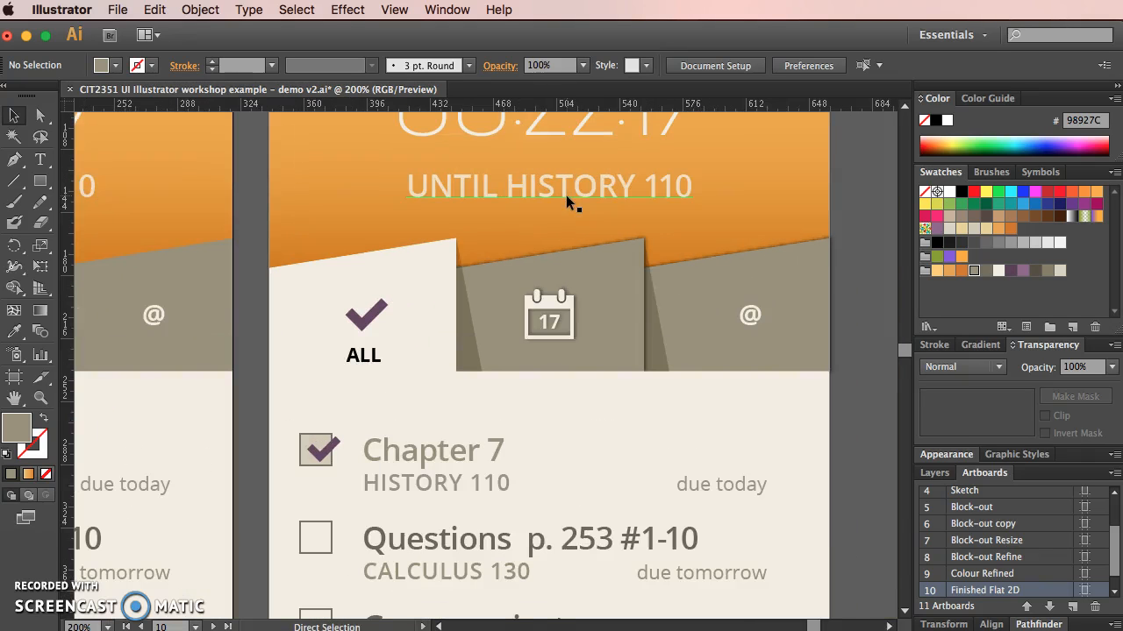
{"action": "key", "text": "super+equal"}
{"action": "key", "text": "super+equal"}
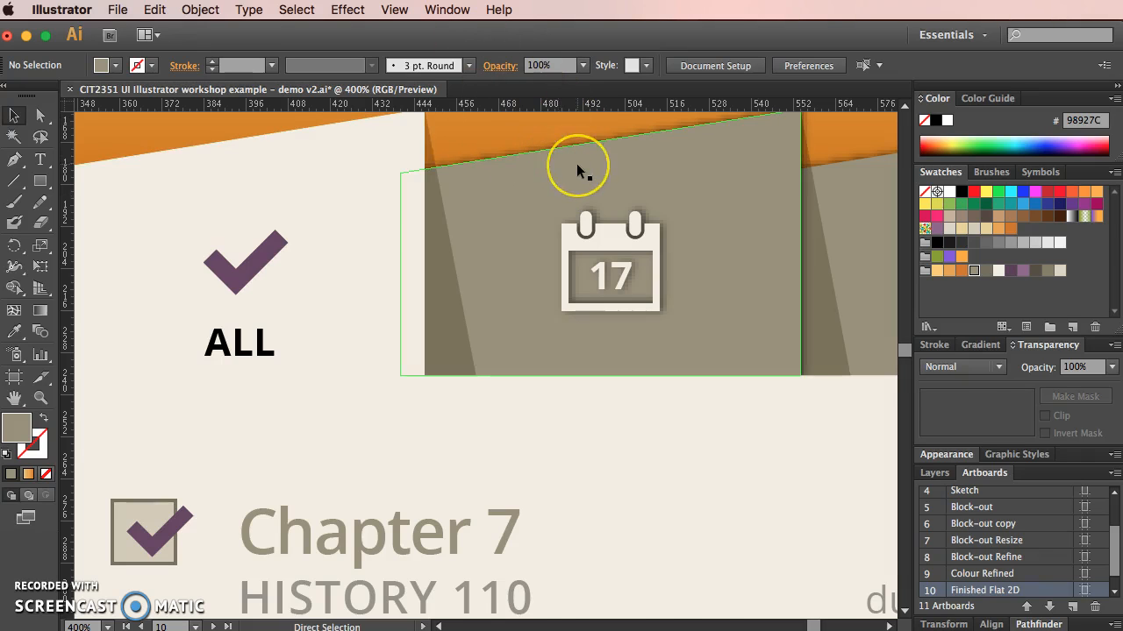
{"action": "key", "text": "super+minus"}
{"action": "key", "text": "super+minus"}
{"action": "key", "text": "super+minus"}
{"action": "key", "text": "super+minus"}
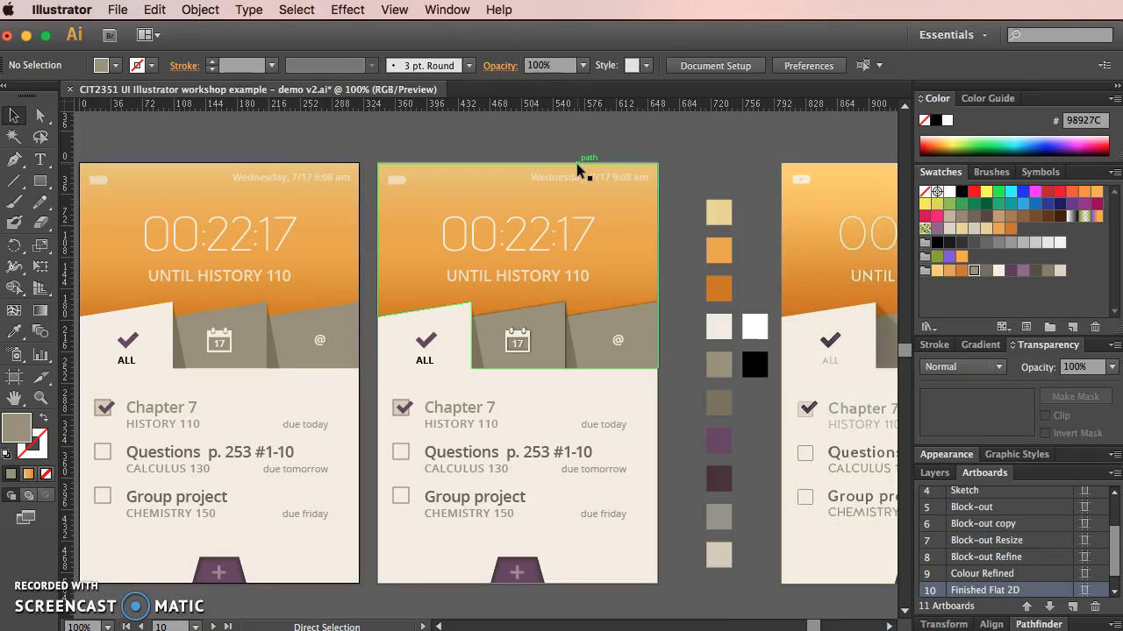